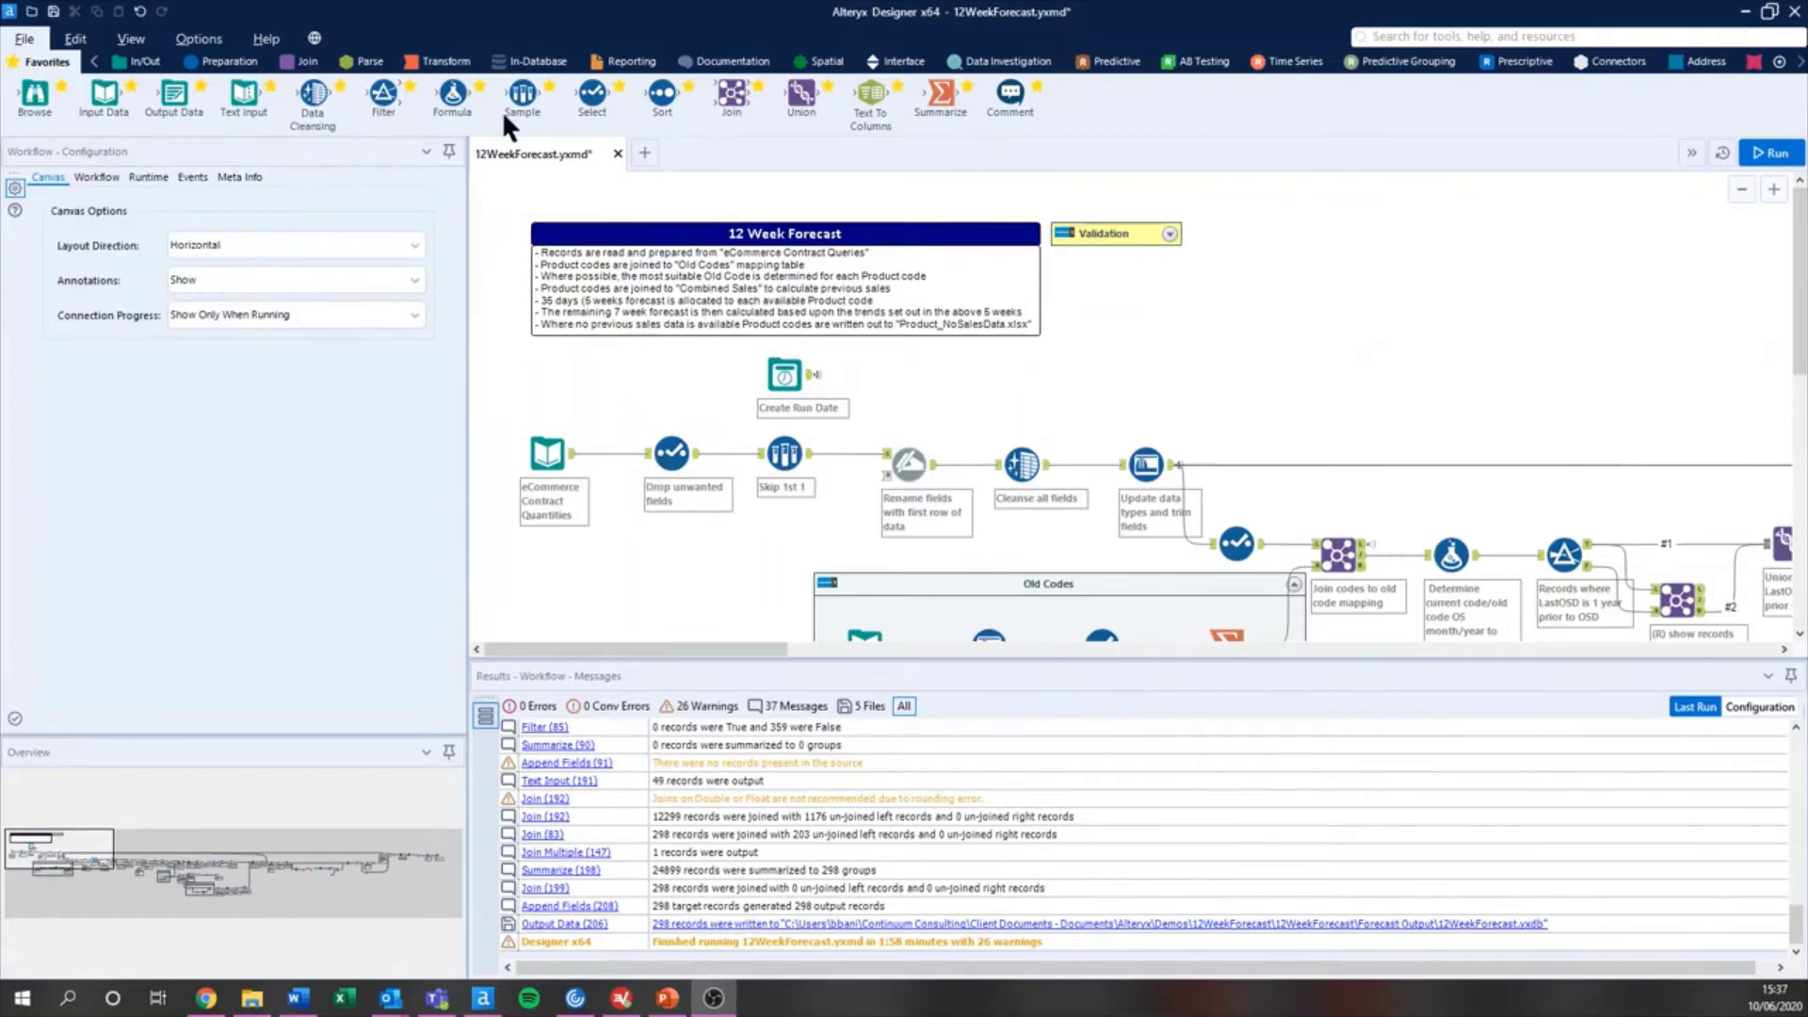
Look through the In/Out and Preparation tool categories, then return to the Favorites tools.
left_click(134, 68)
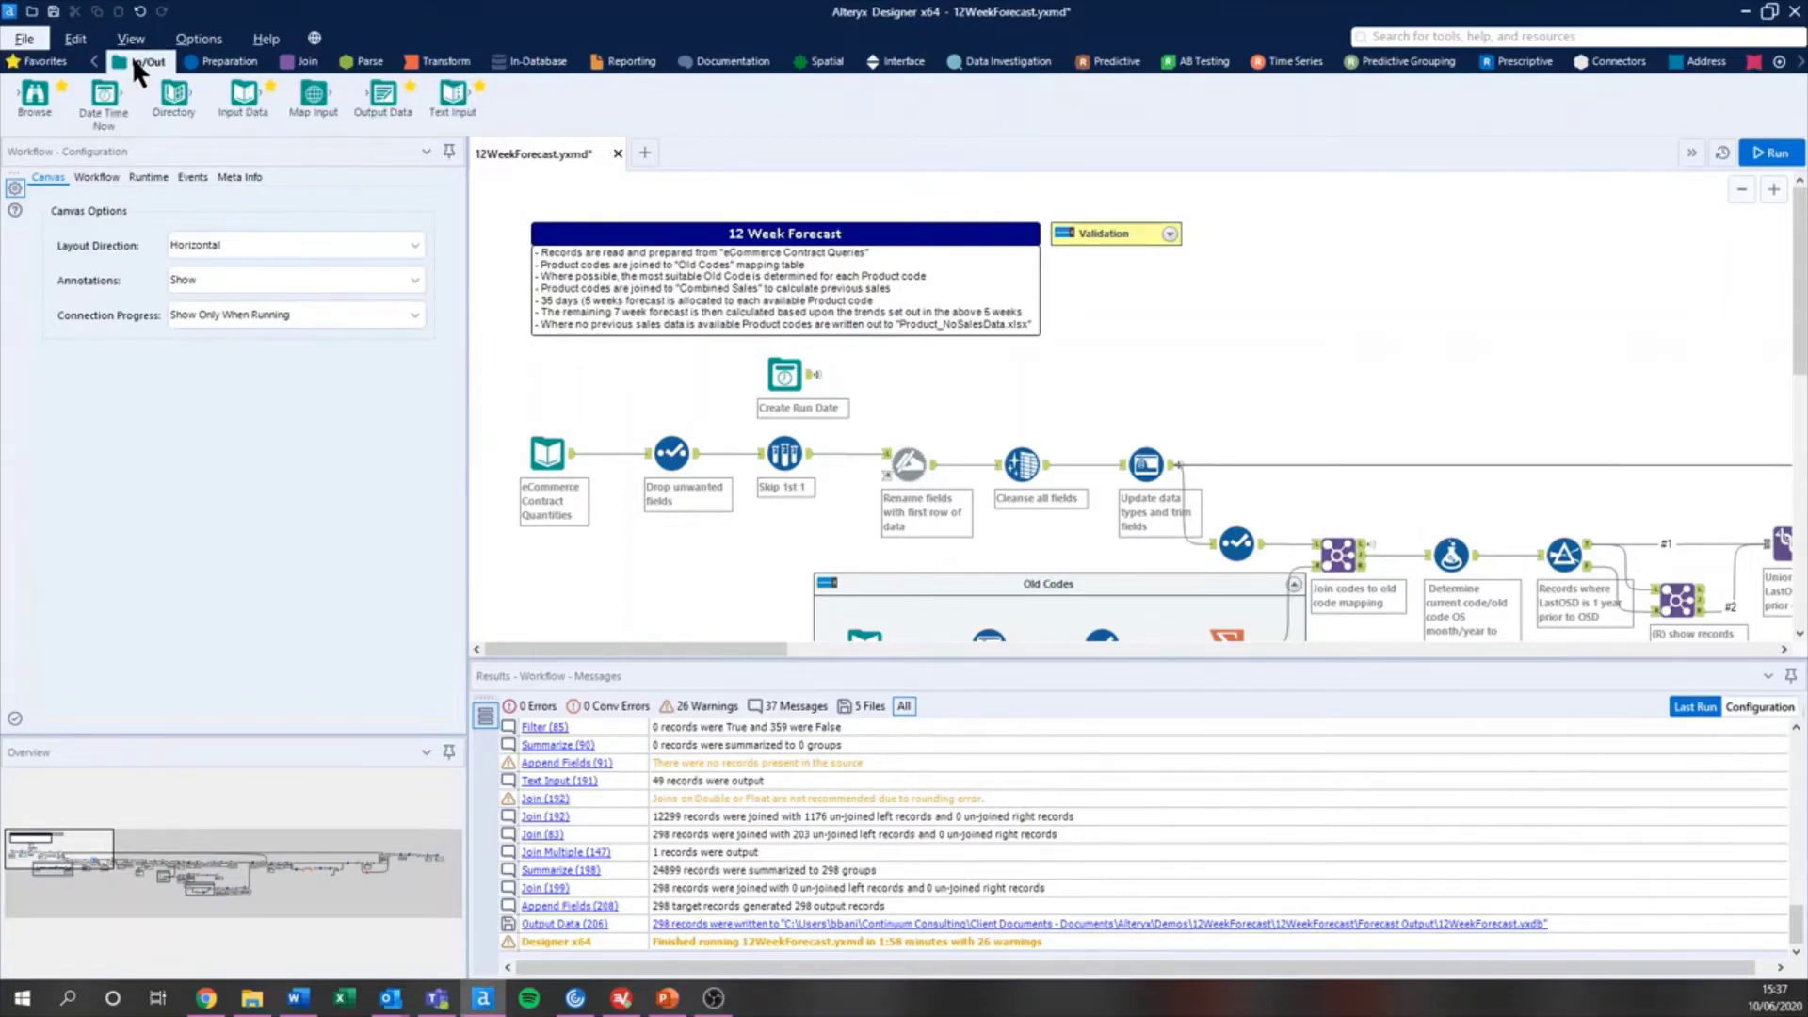
left_click(226, 62)
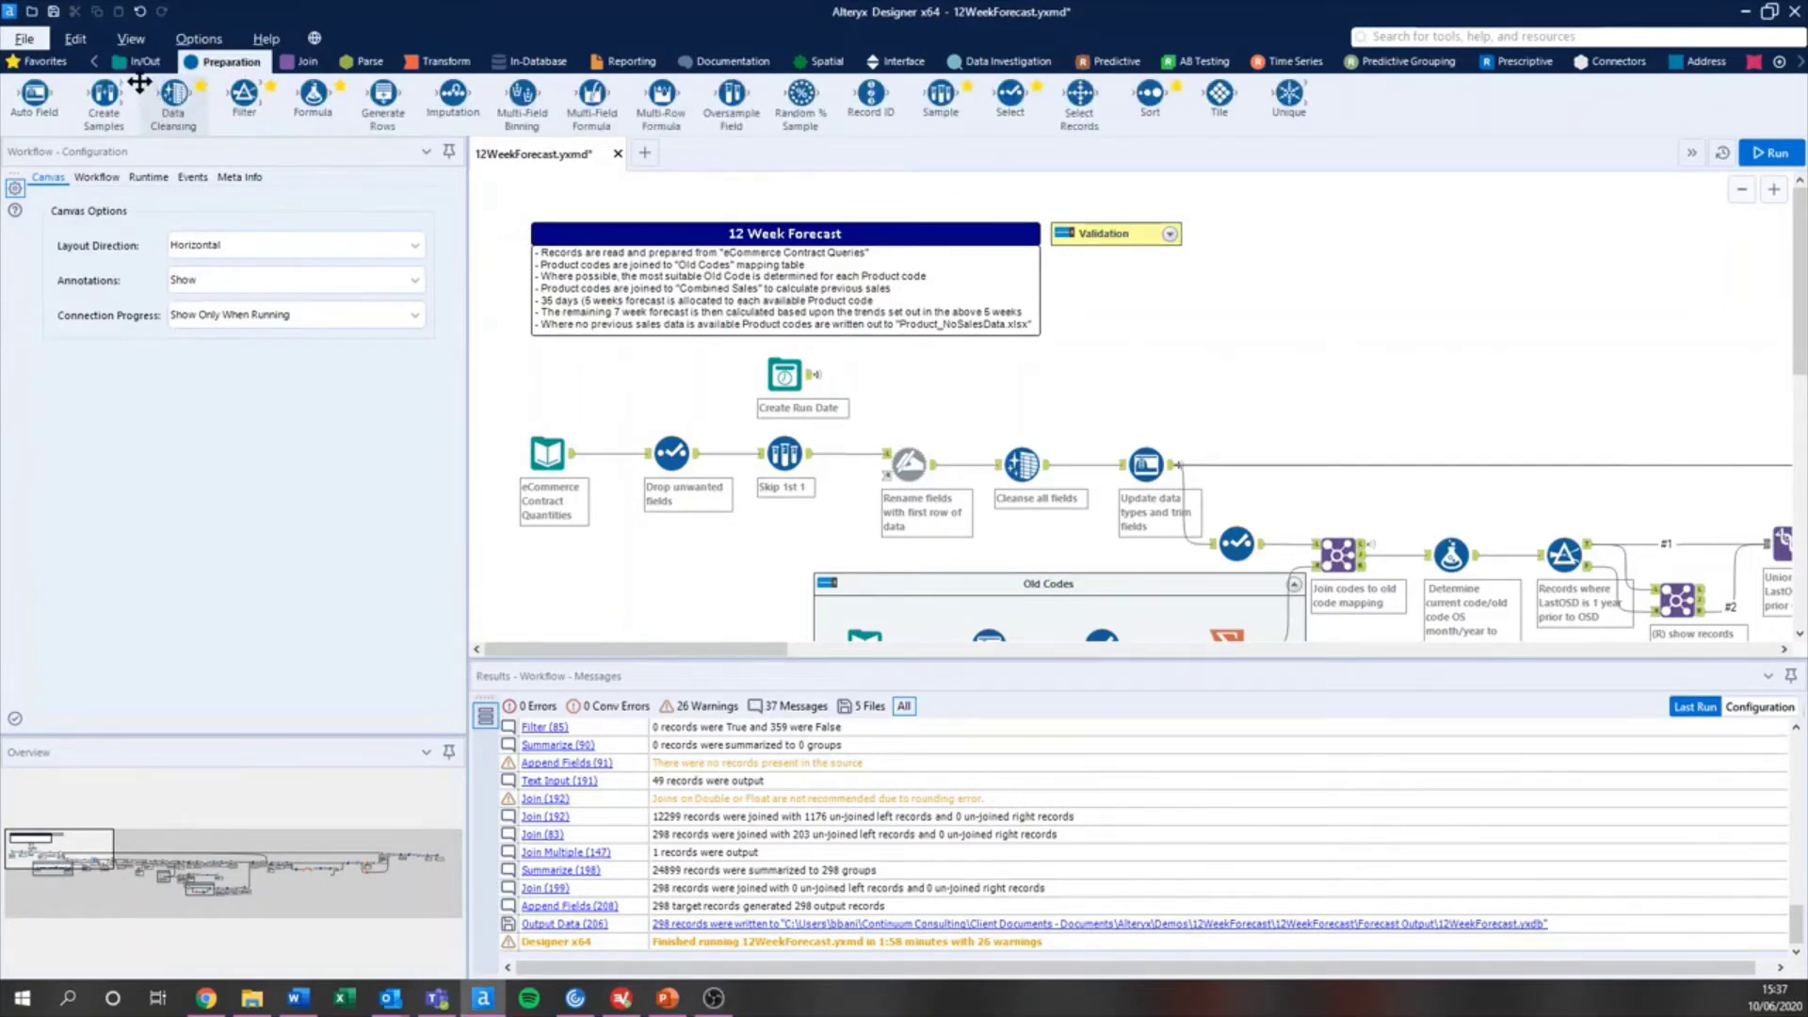
left_click(43, 61)
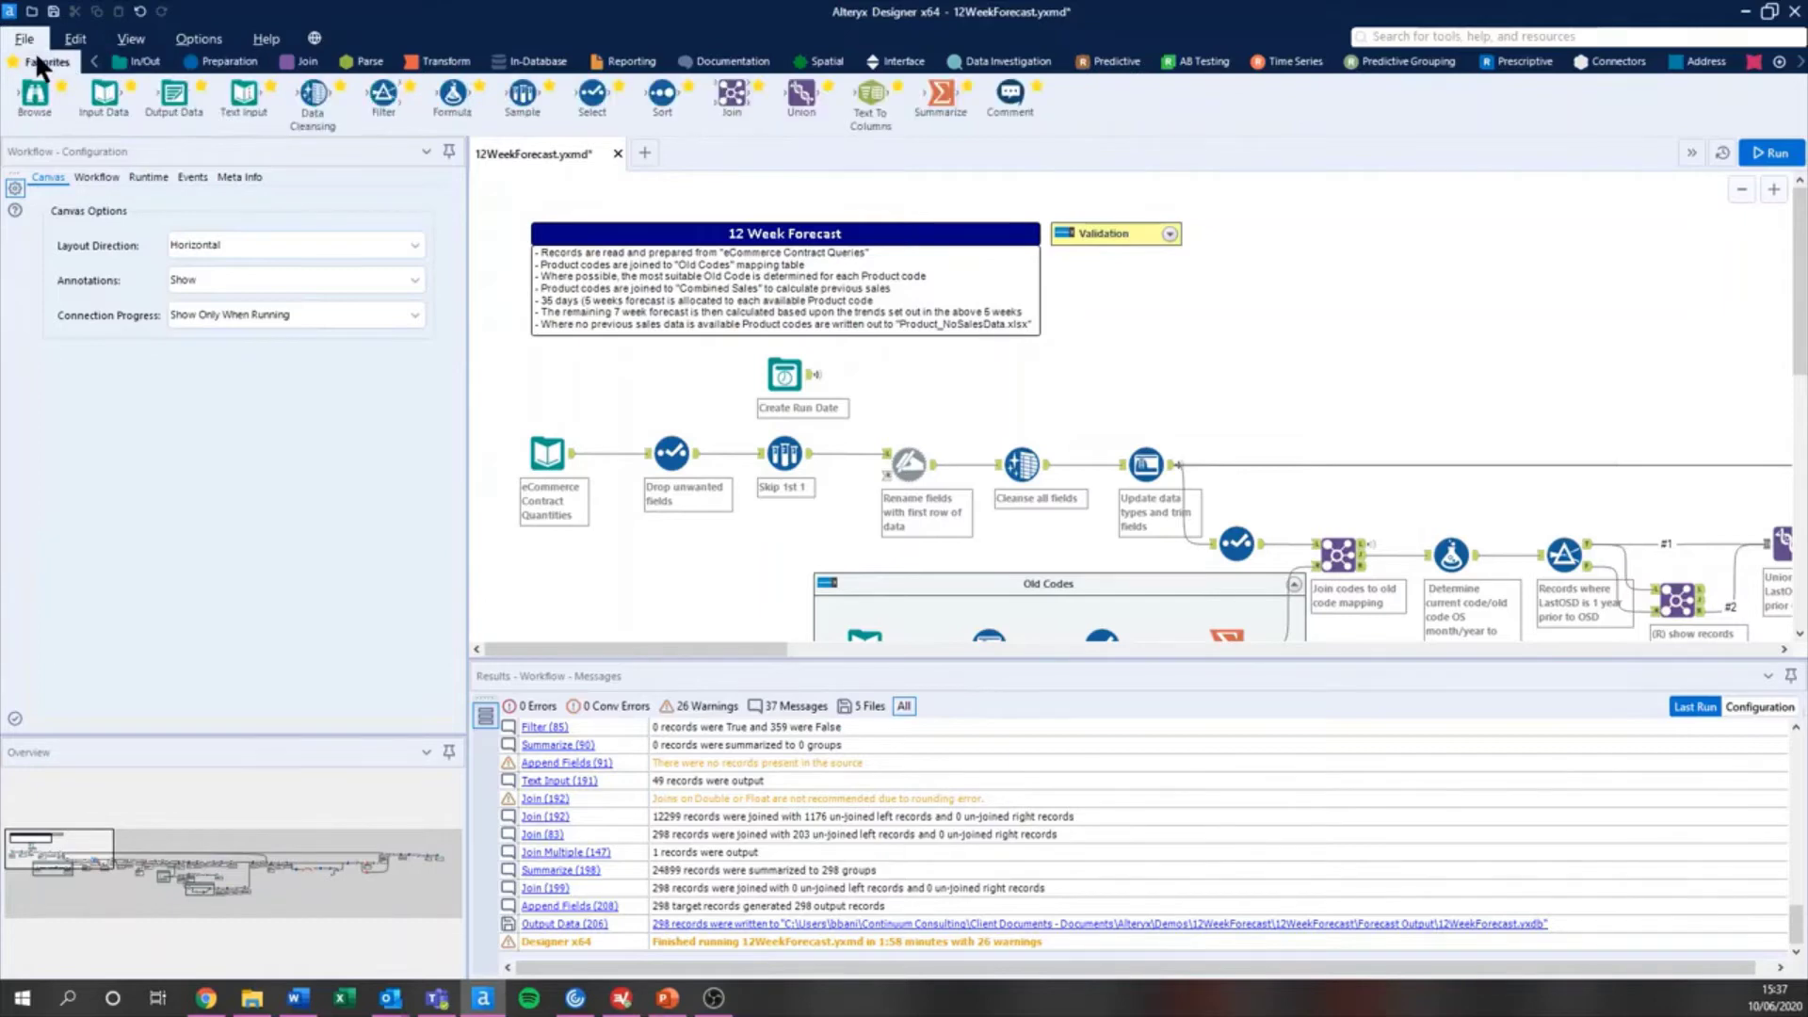
Review the output records of each tool from the eCommerce Contract Quantities input through Cleanse all fields, including the product codes.
left_click(582, 476)
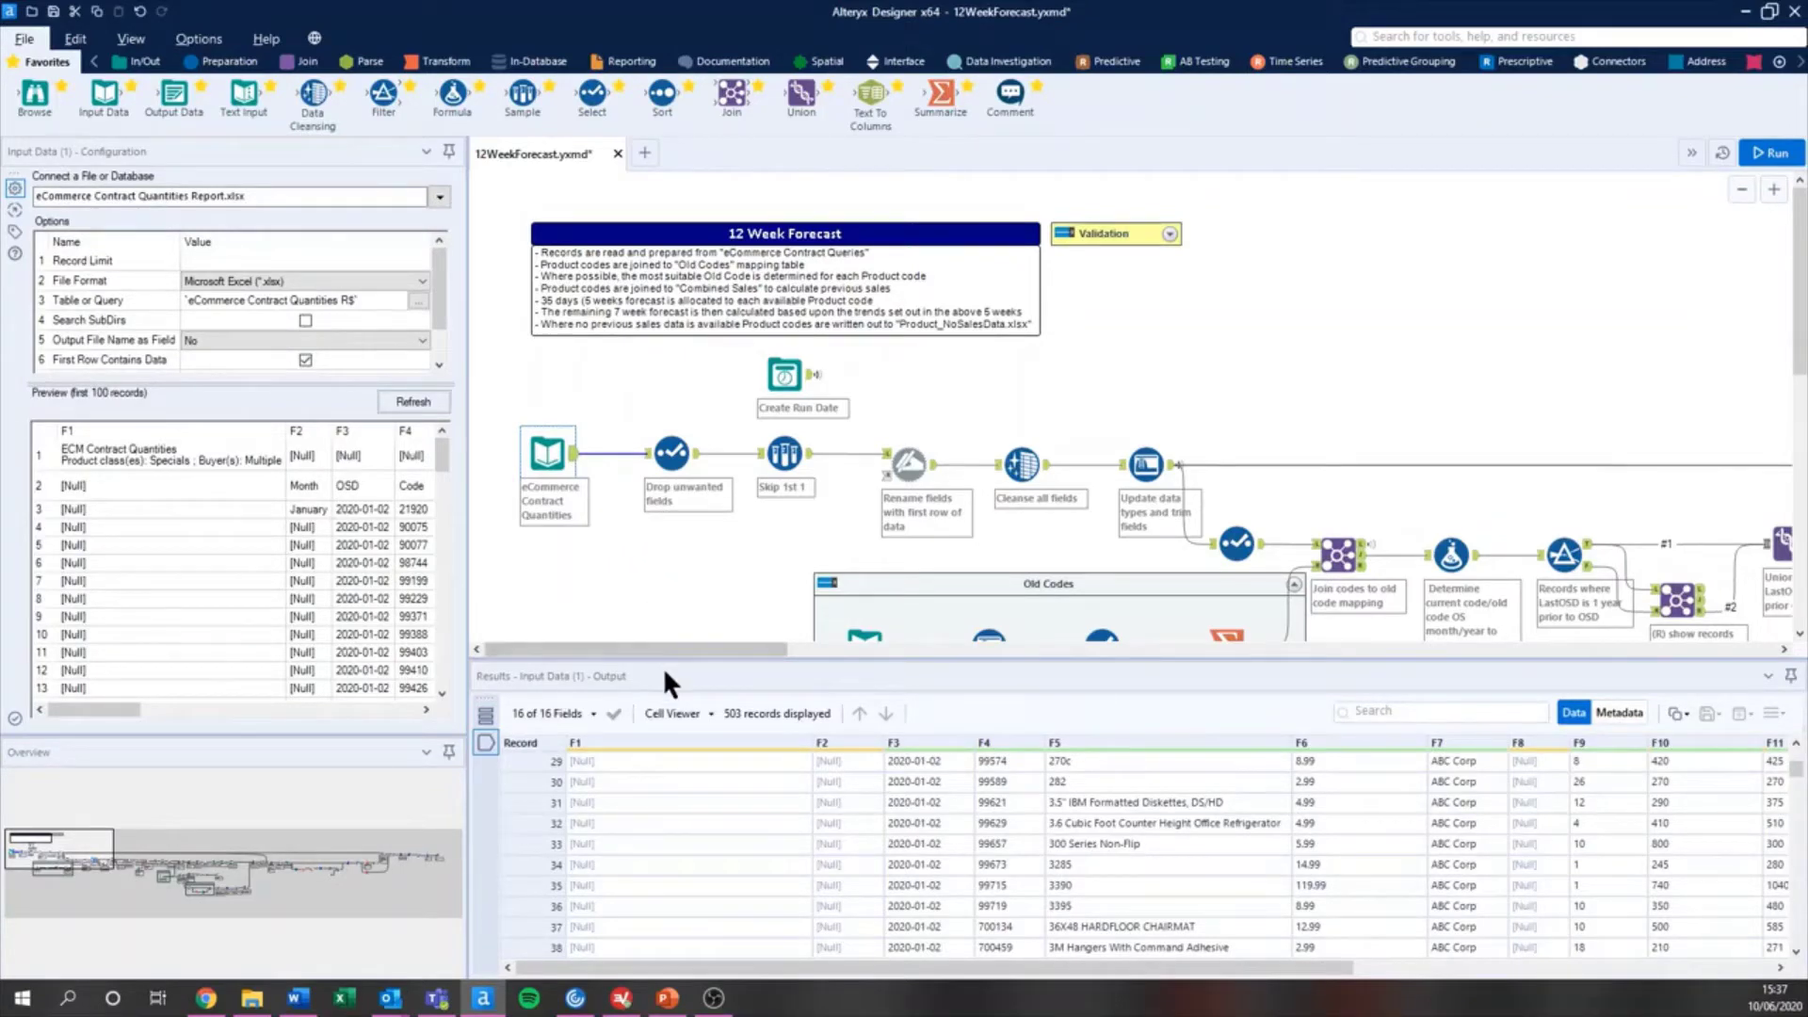
scroll(747, 793, "up", 9)
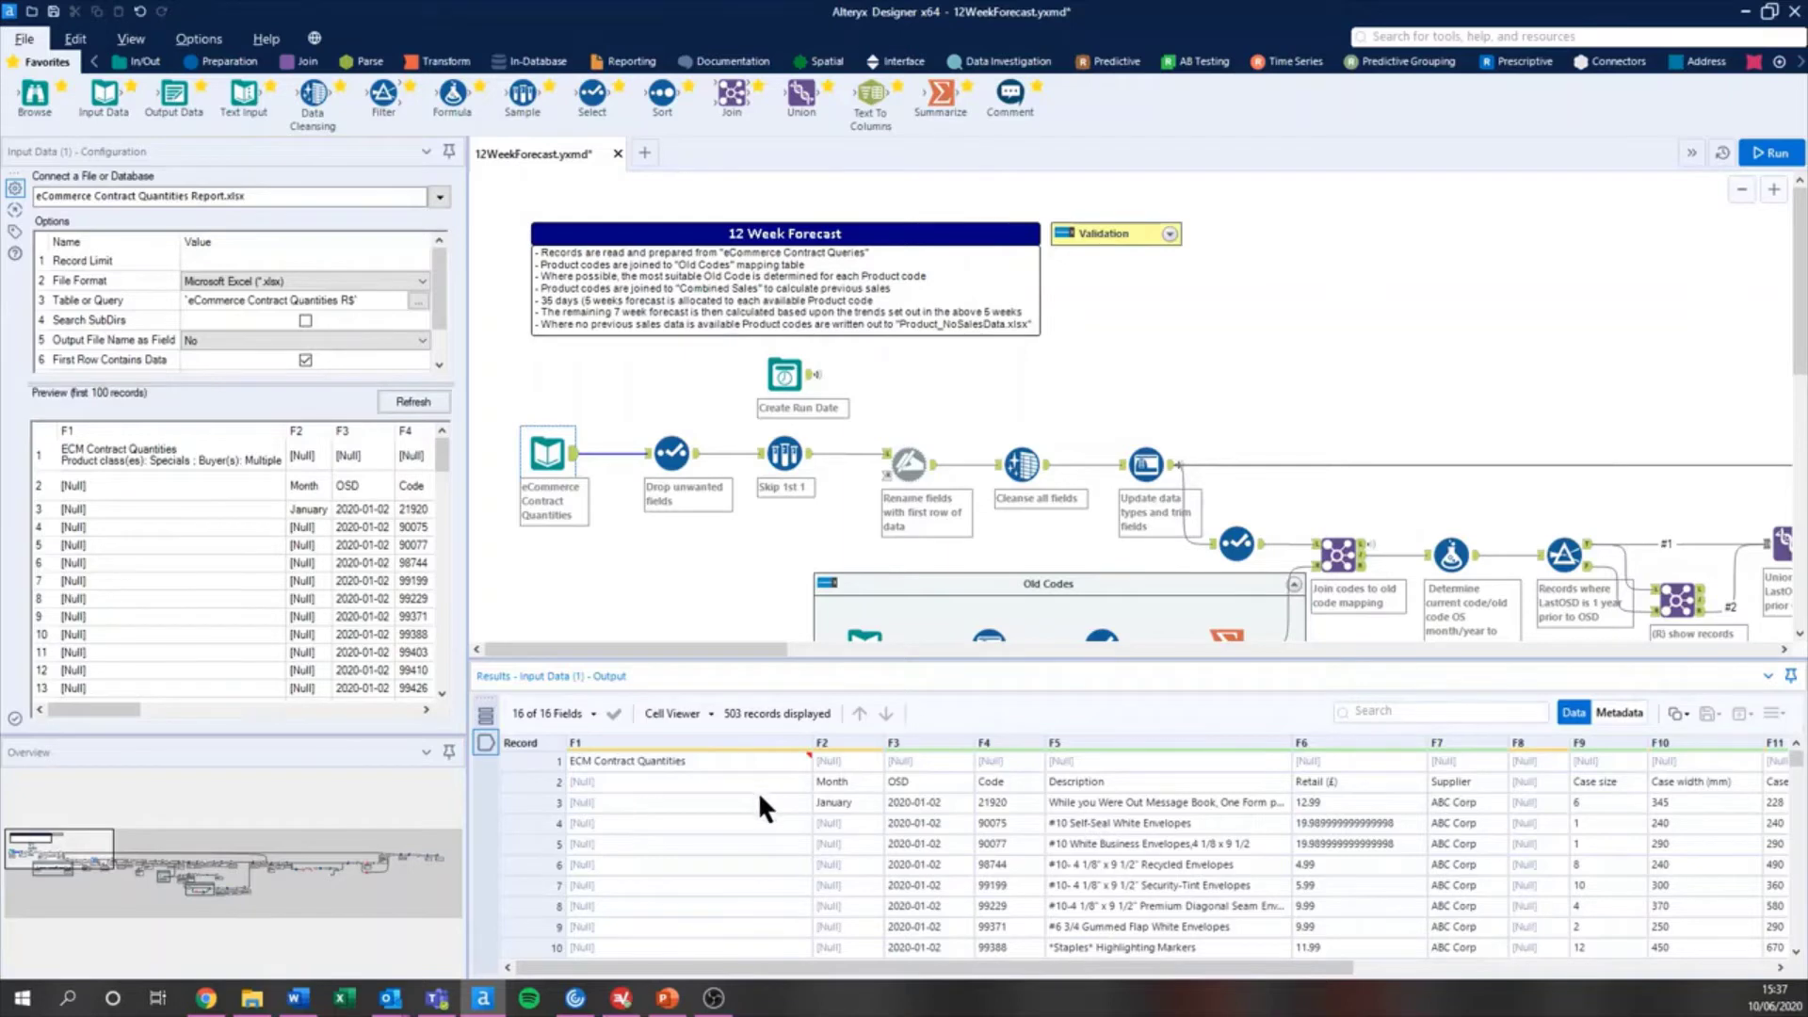
left_click(695, 462)
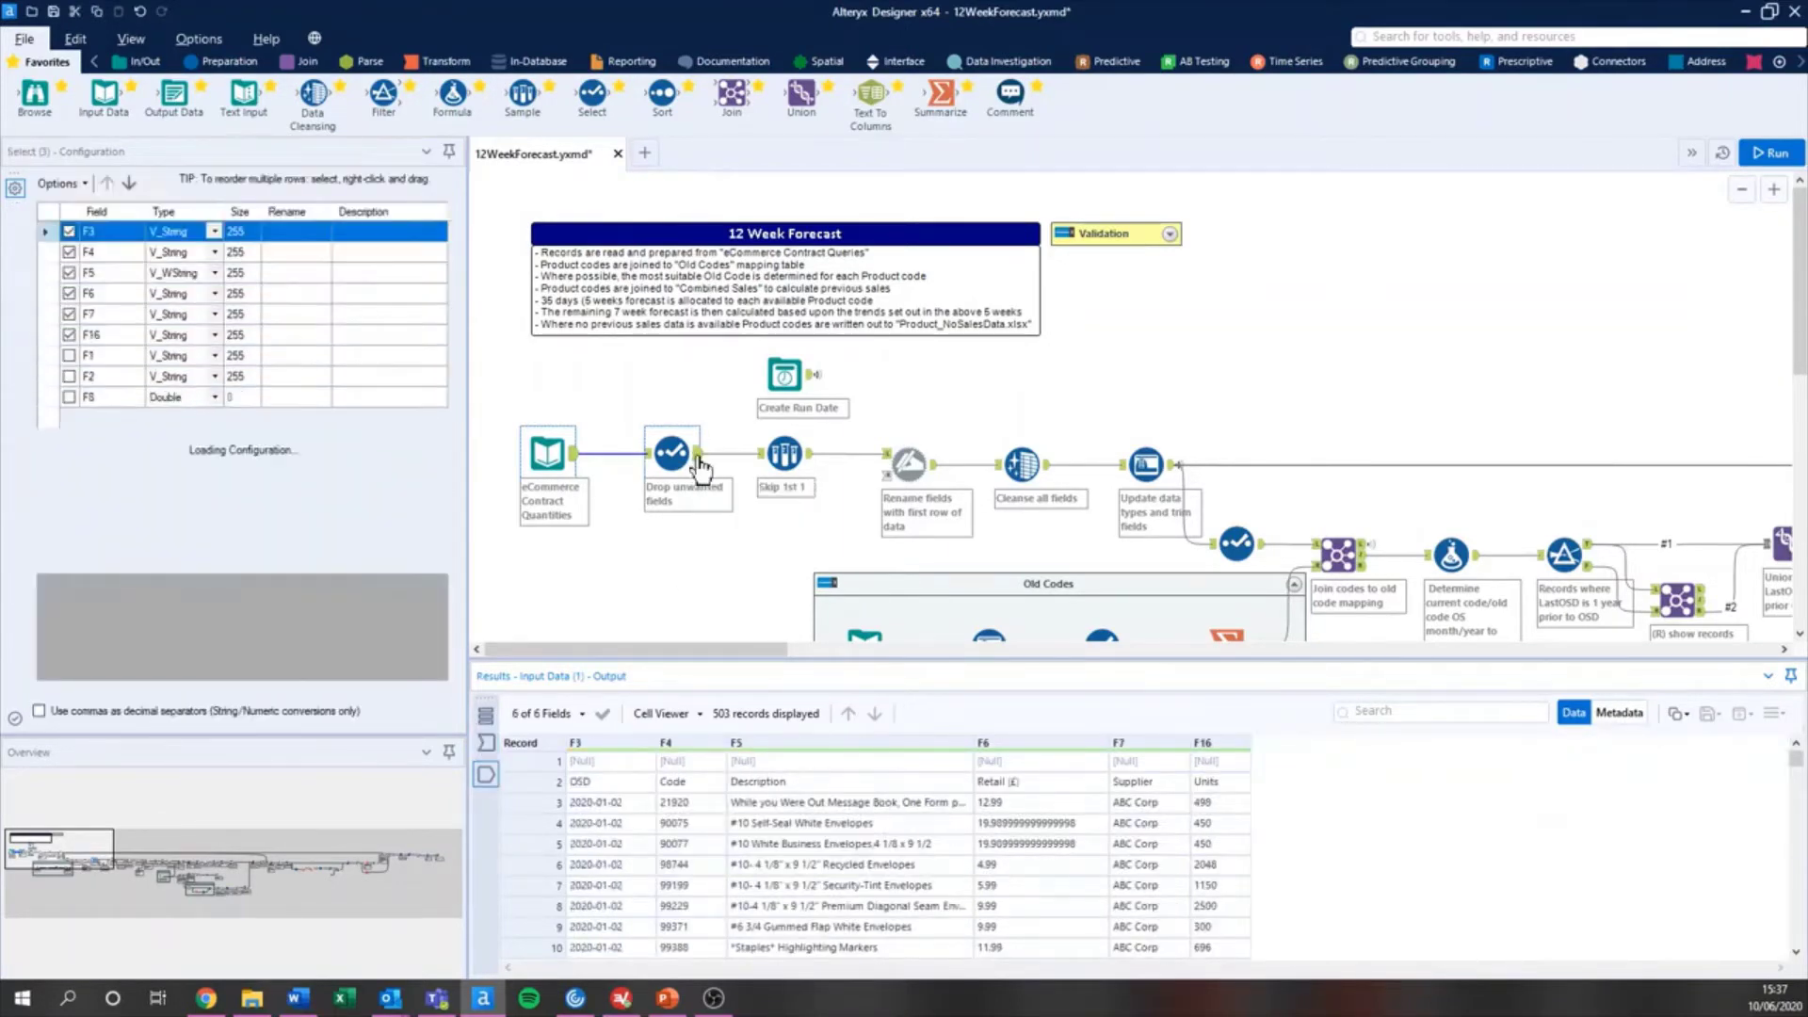
left_click(806, 462)
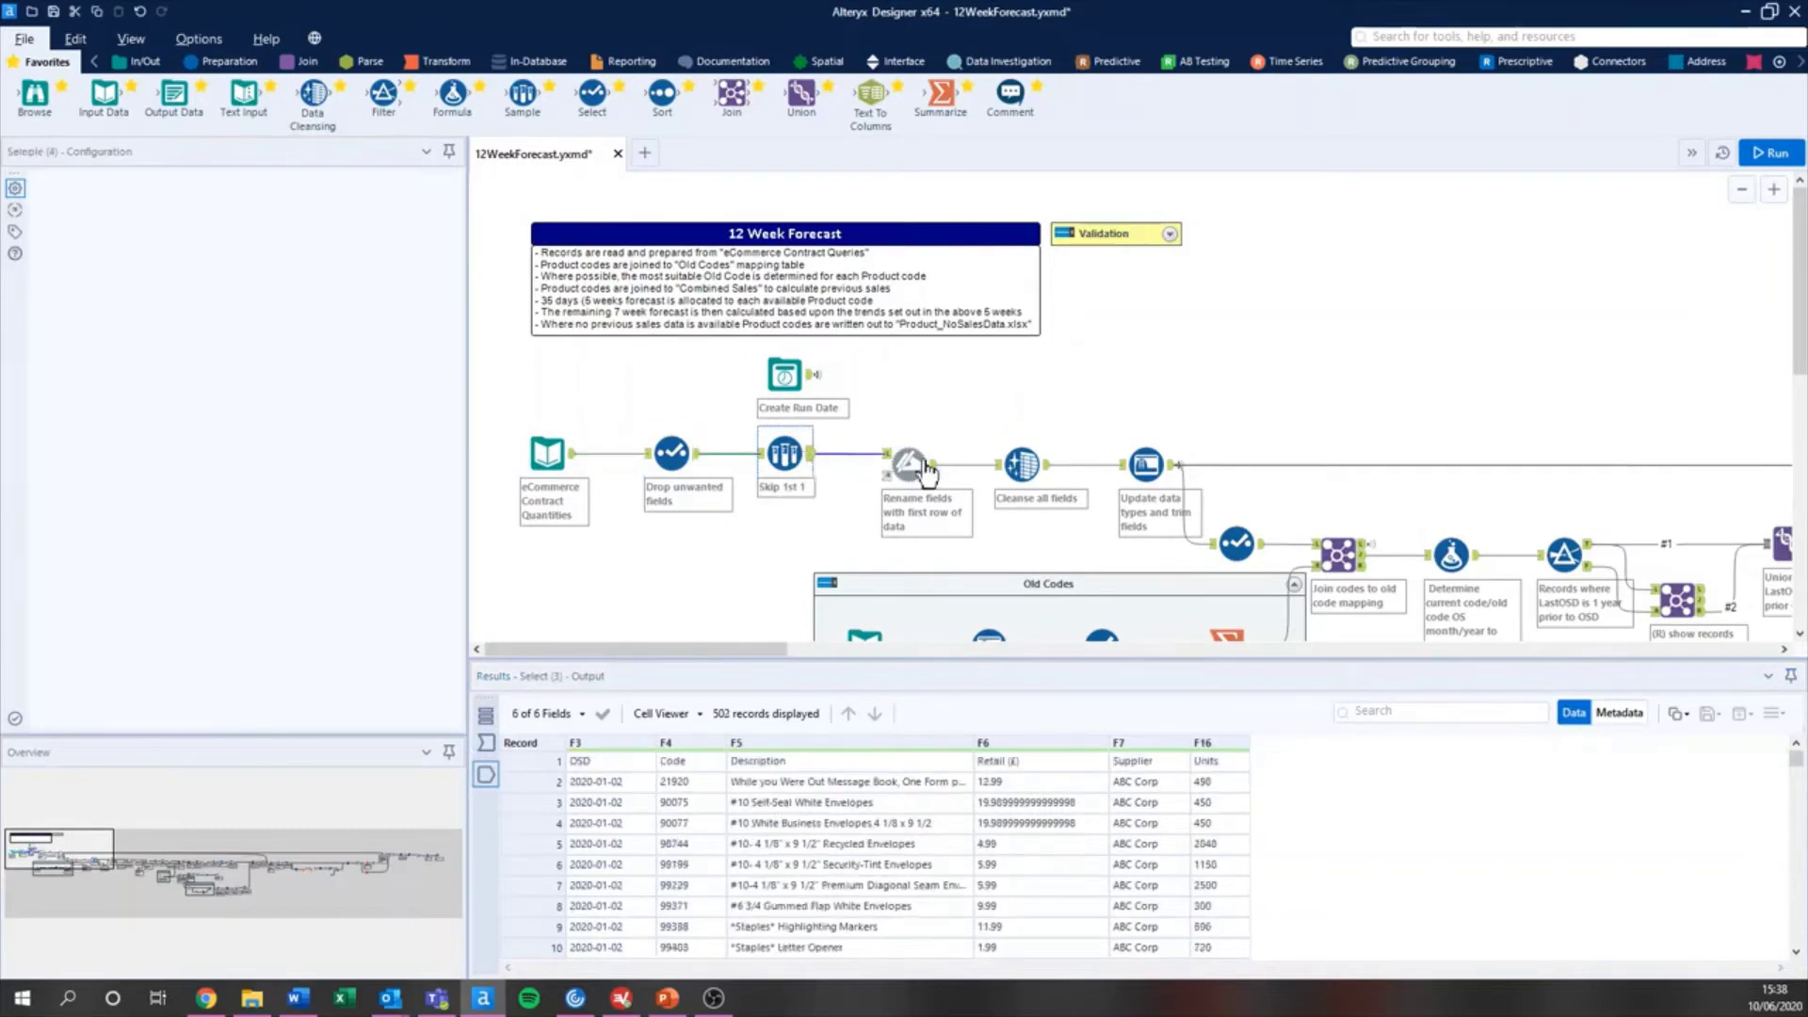
left_click(912, 461)
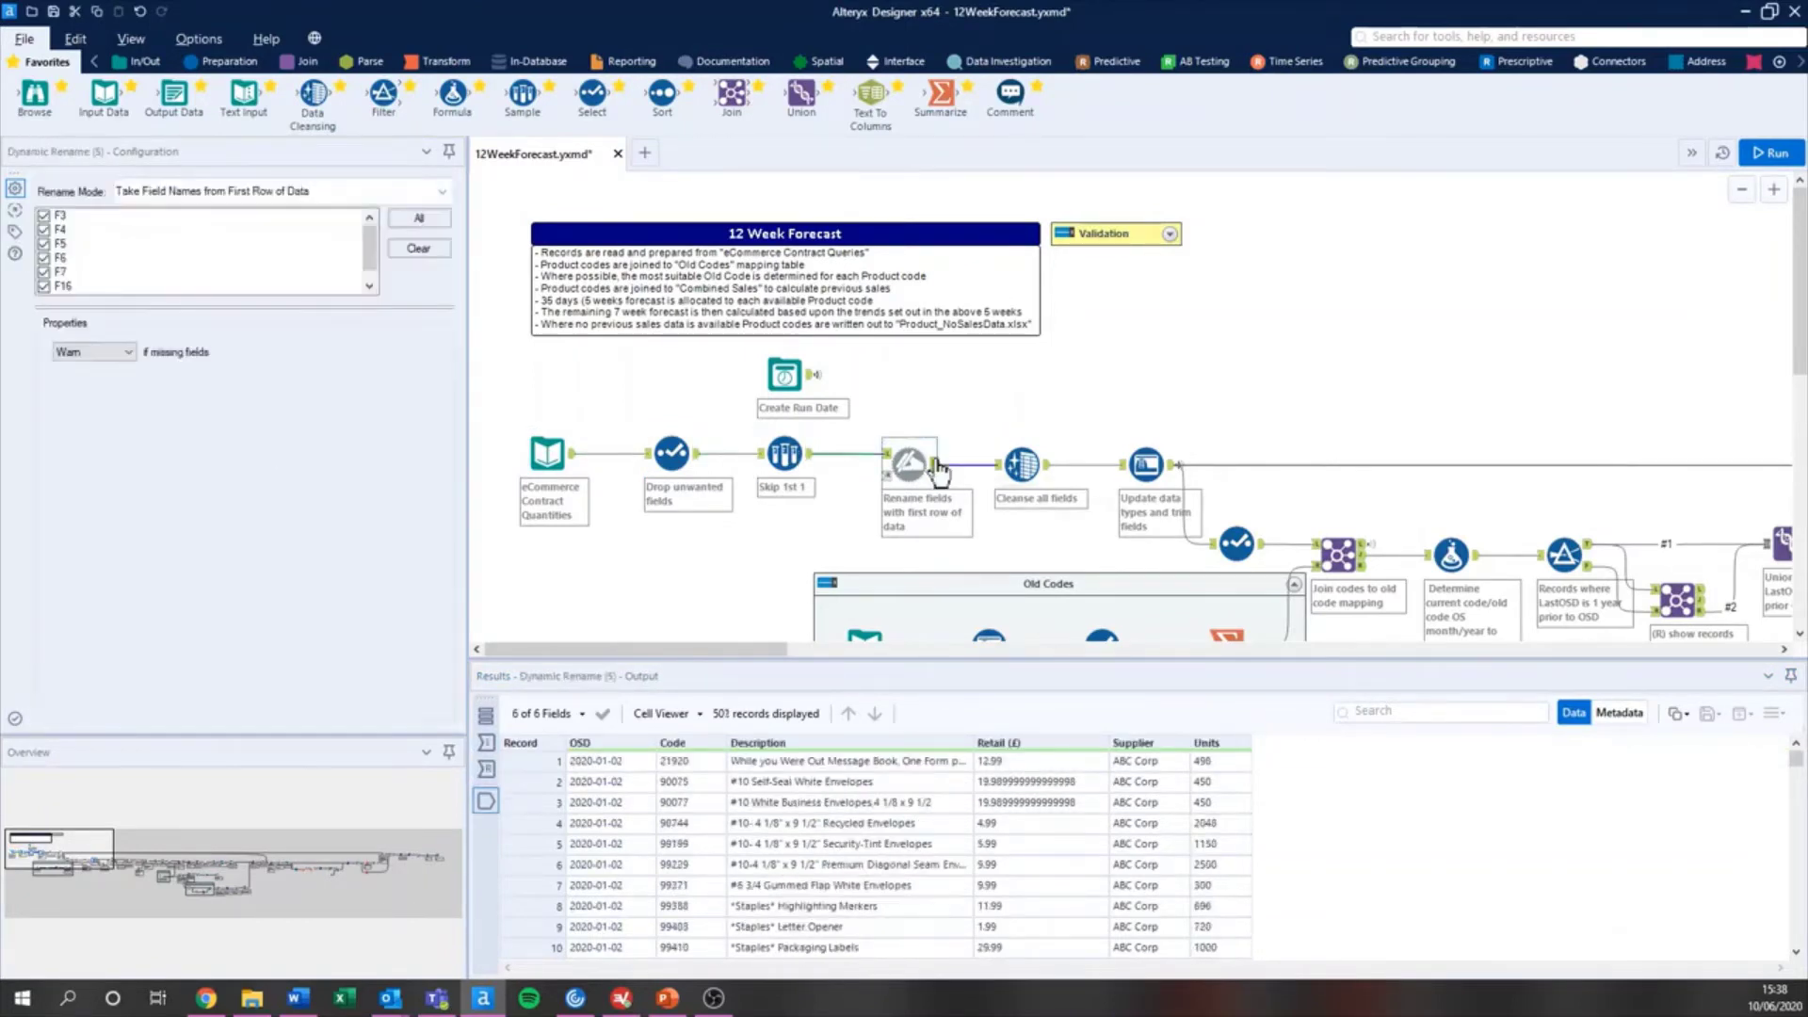
left_click(1029, 466)
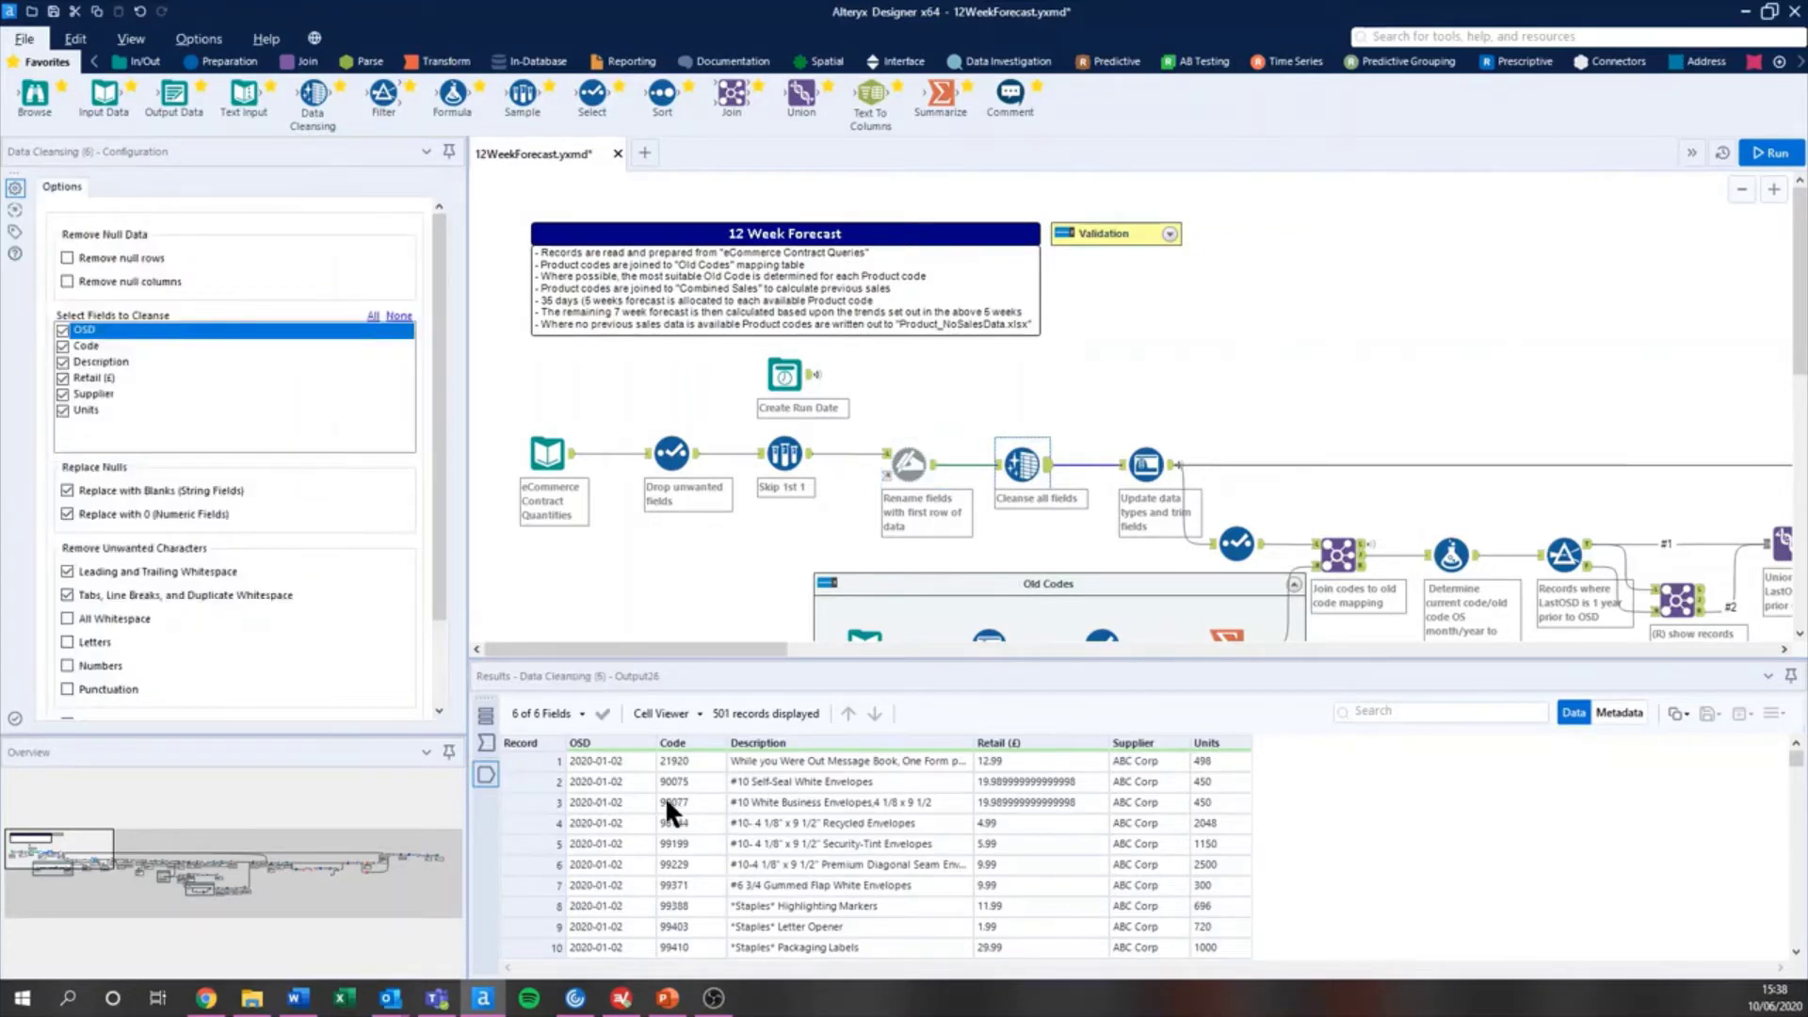
scroll(1171, 443, "down", 3)
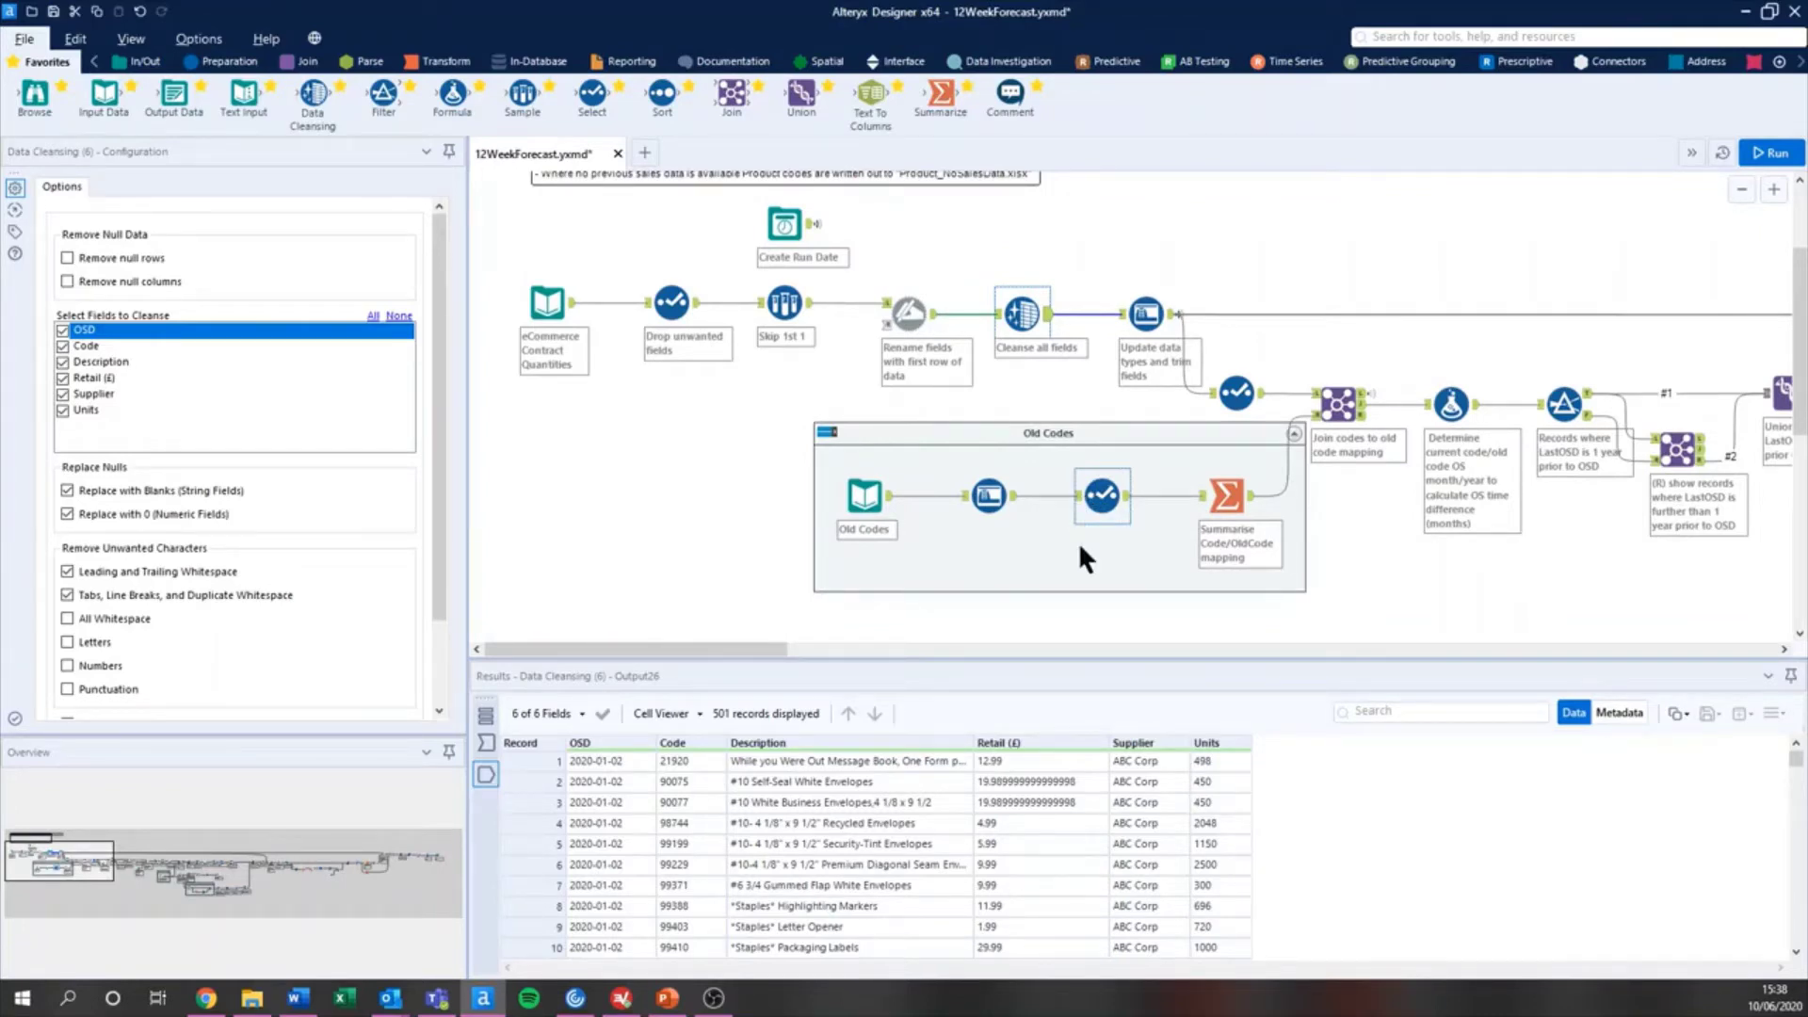
left_click_drag(711, 783, 699, 864)
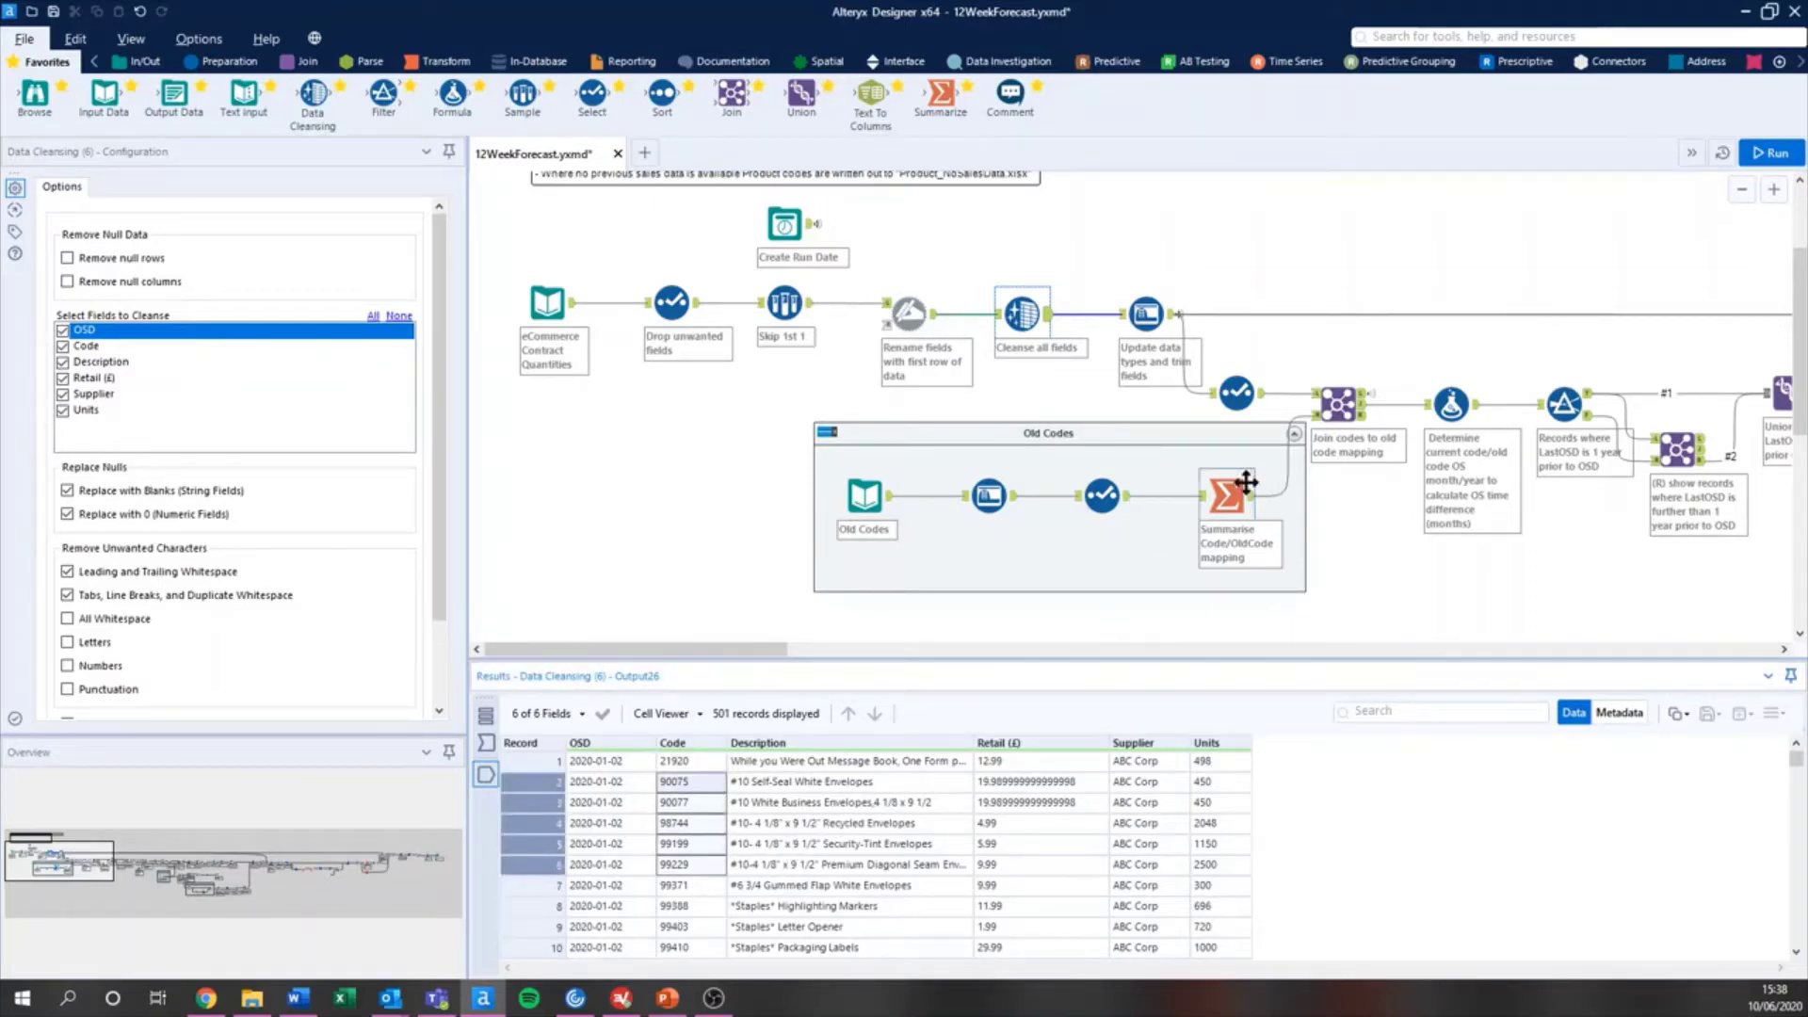
Inspect the Old Codes input data and the summarised product code to old code mapping.
left_click(891, 500)
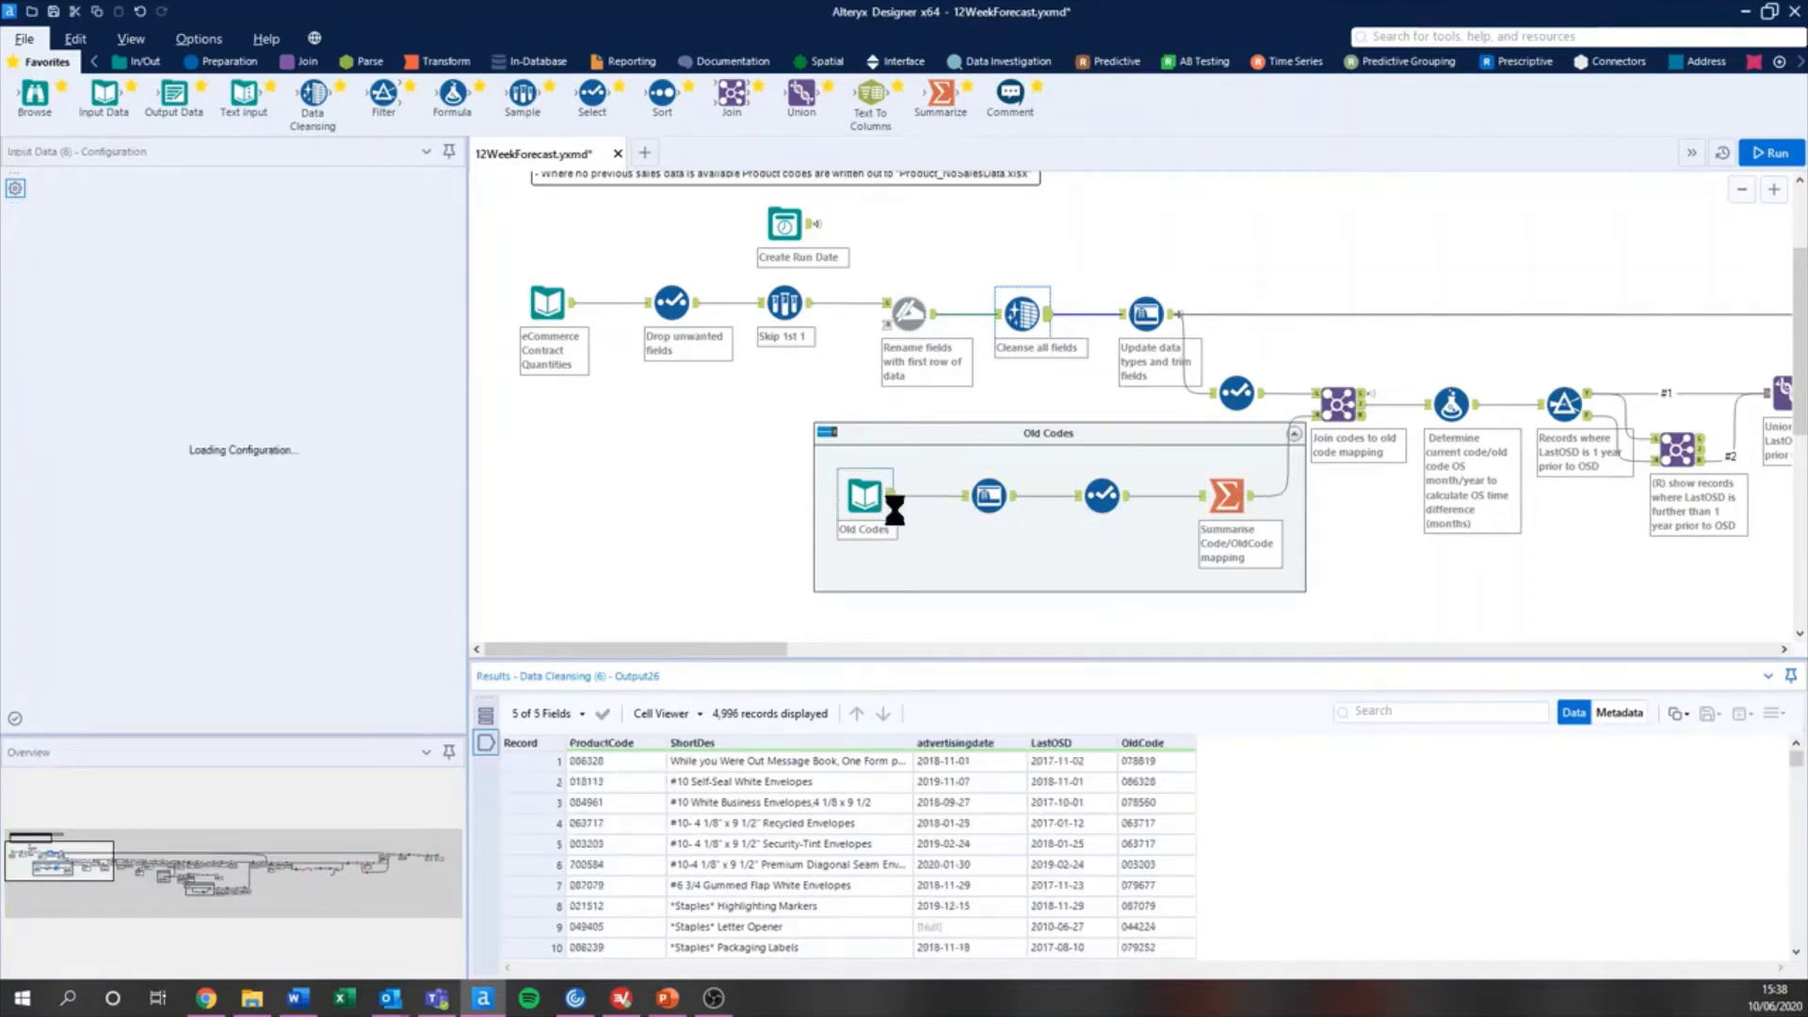
left_click(1241, 491)
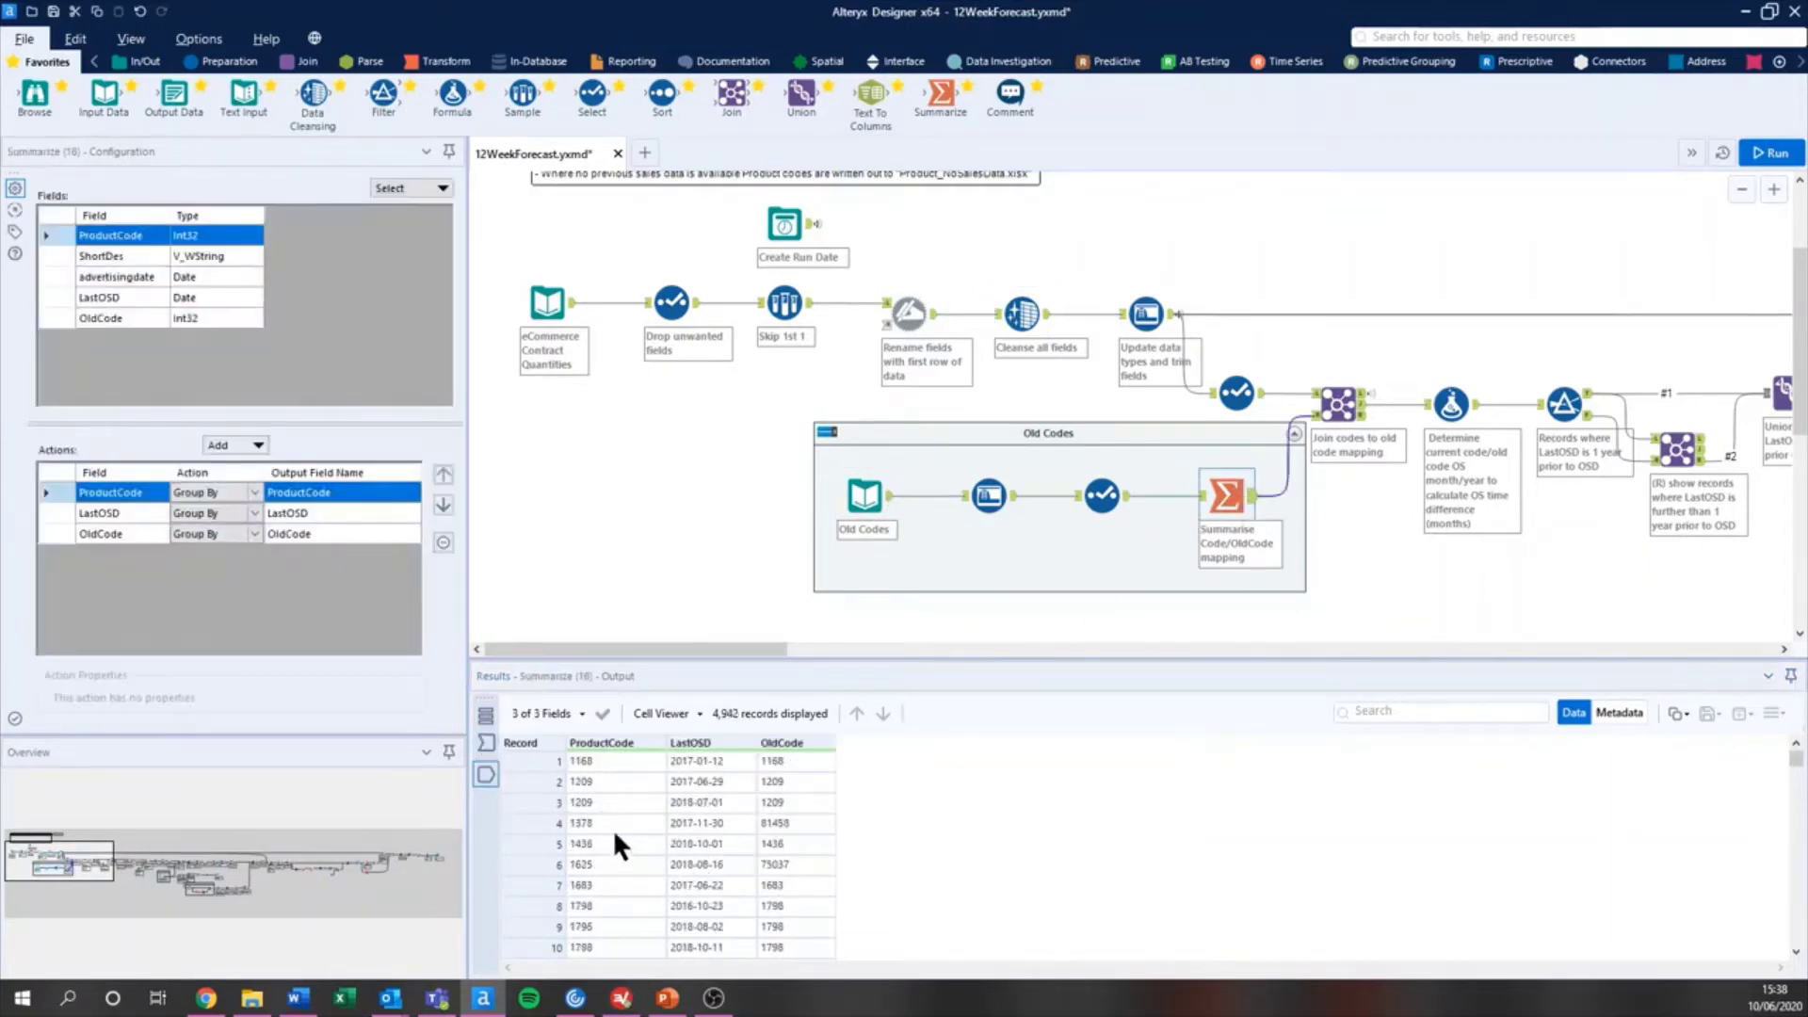
left_click(614, 825)
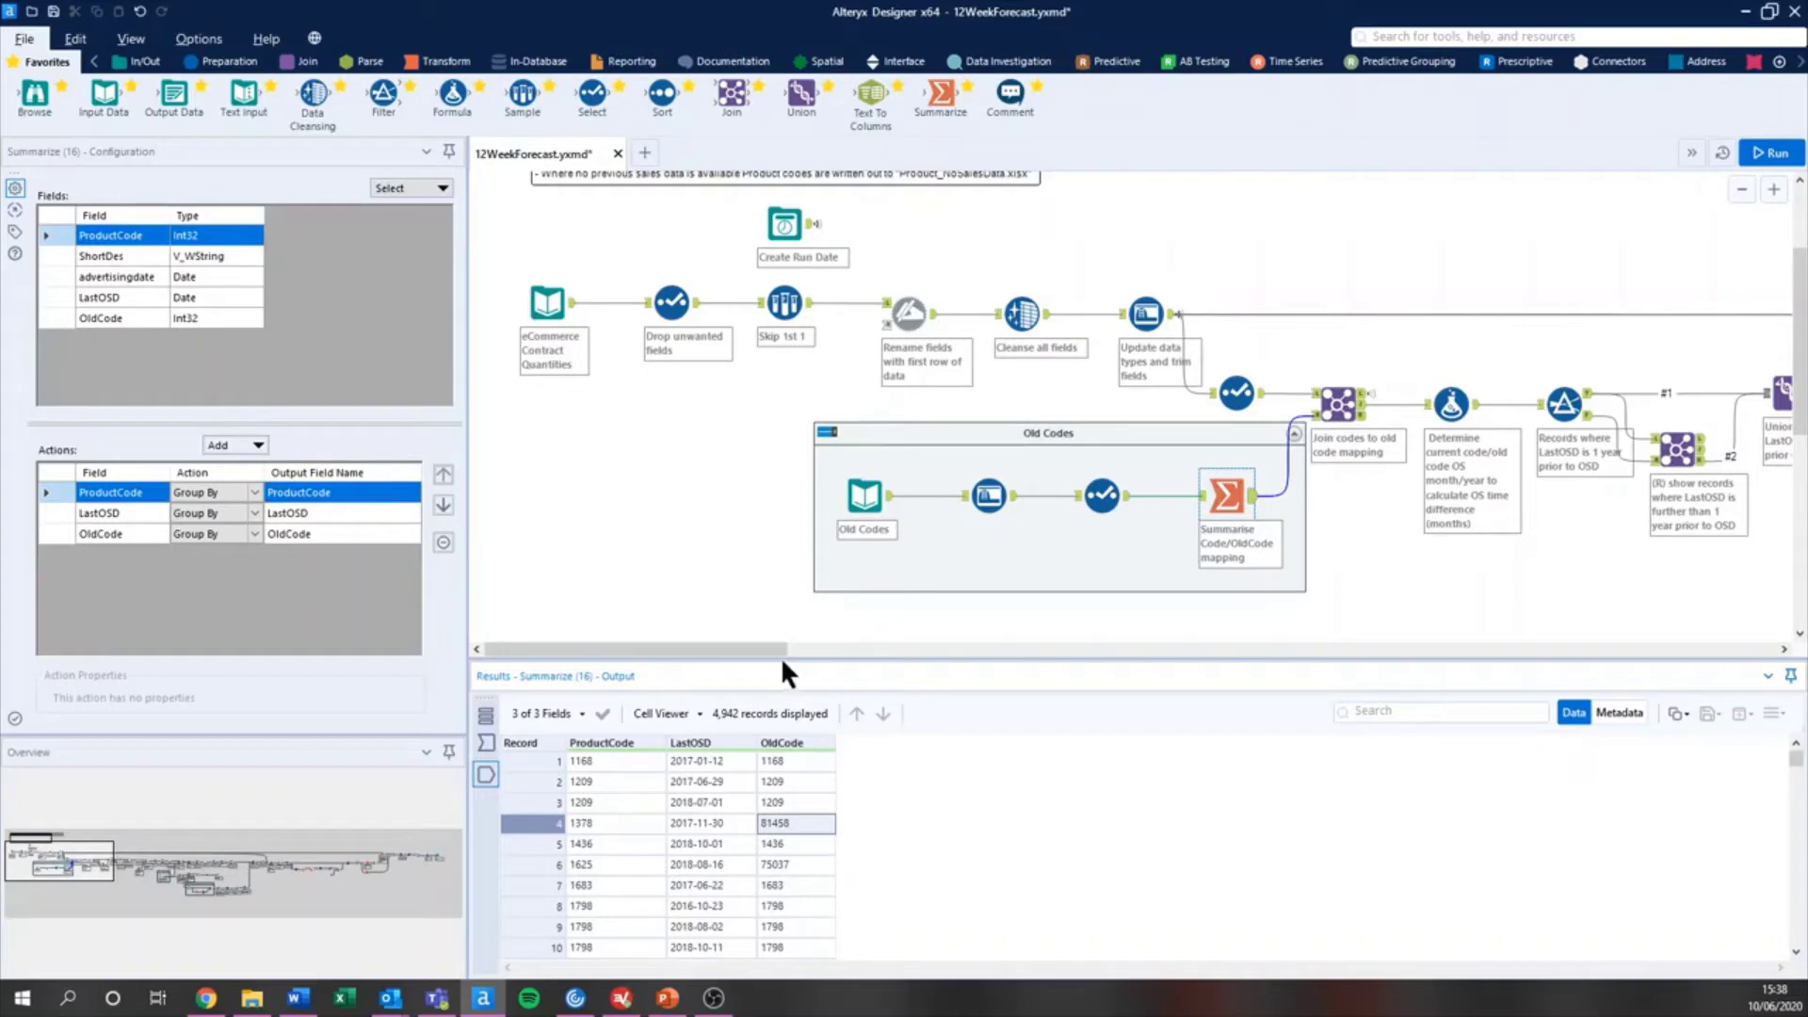
Examine the output of the Only show needed fields tool, checking the first record's Code, OldCode and LastGLDate.
left_click_drag(765, 649, 955, 650)
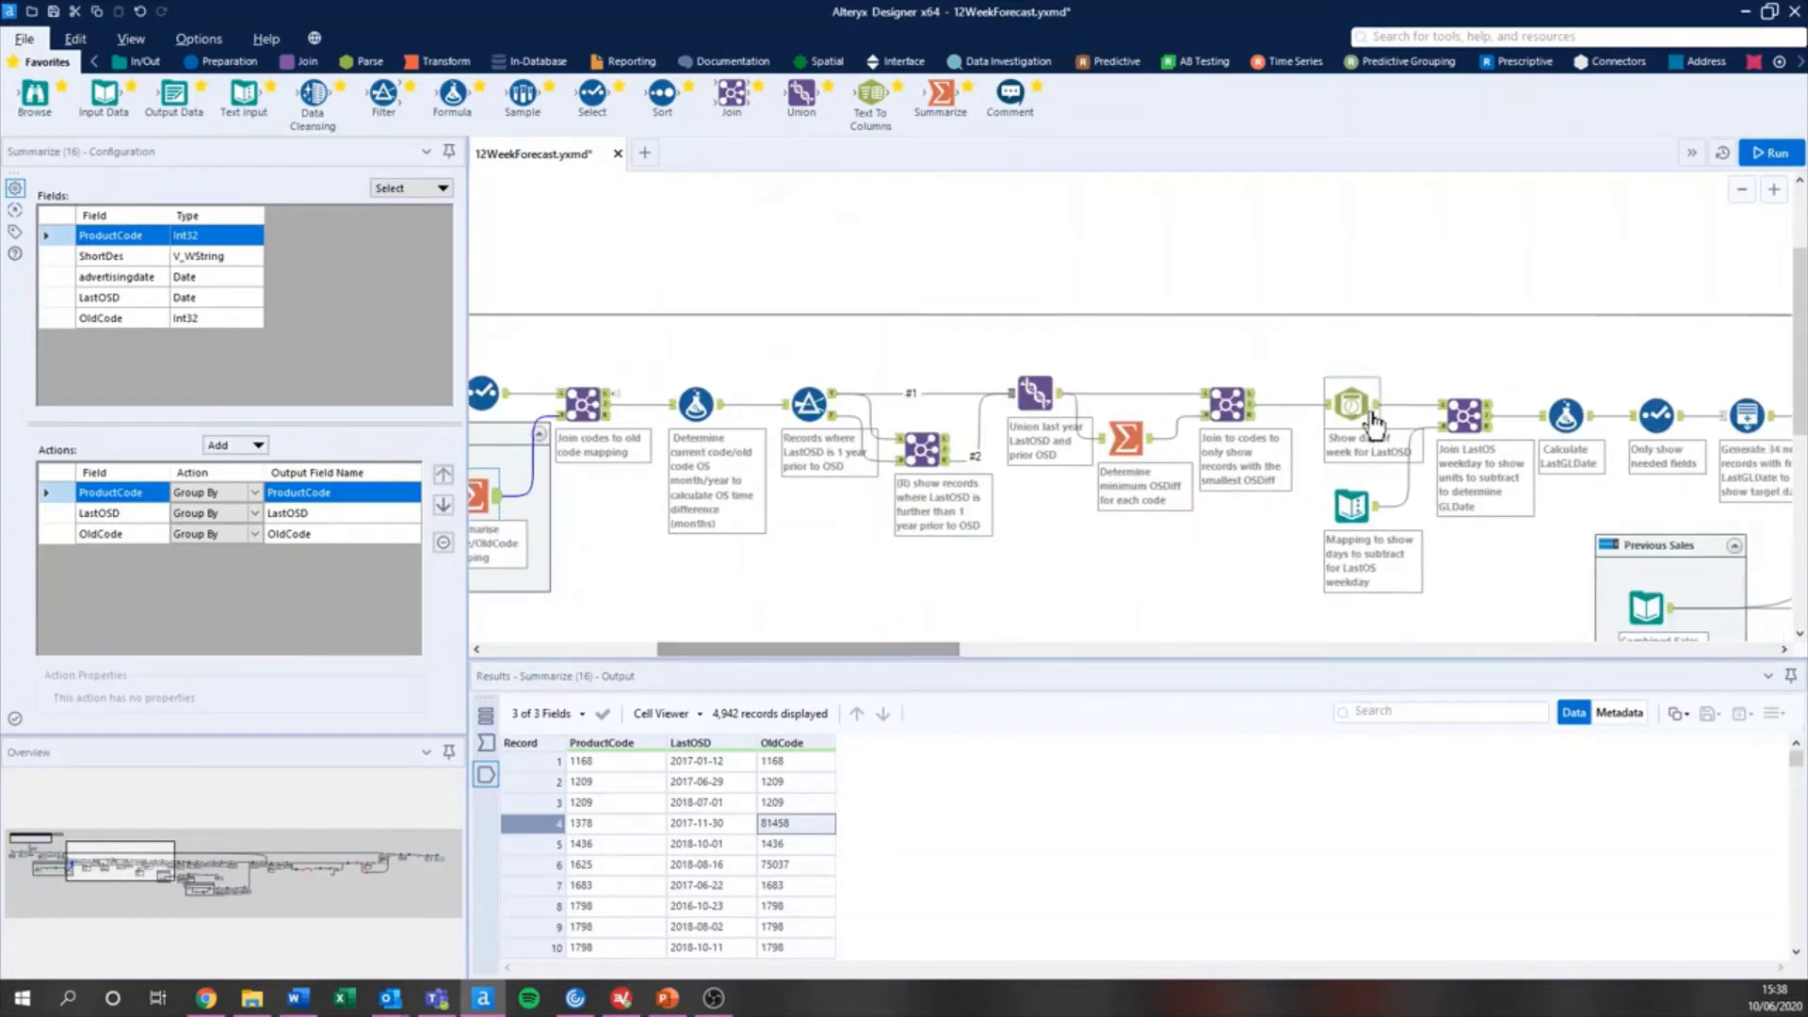
left_click(1682, 426)
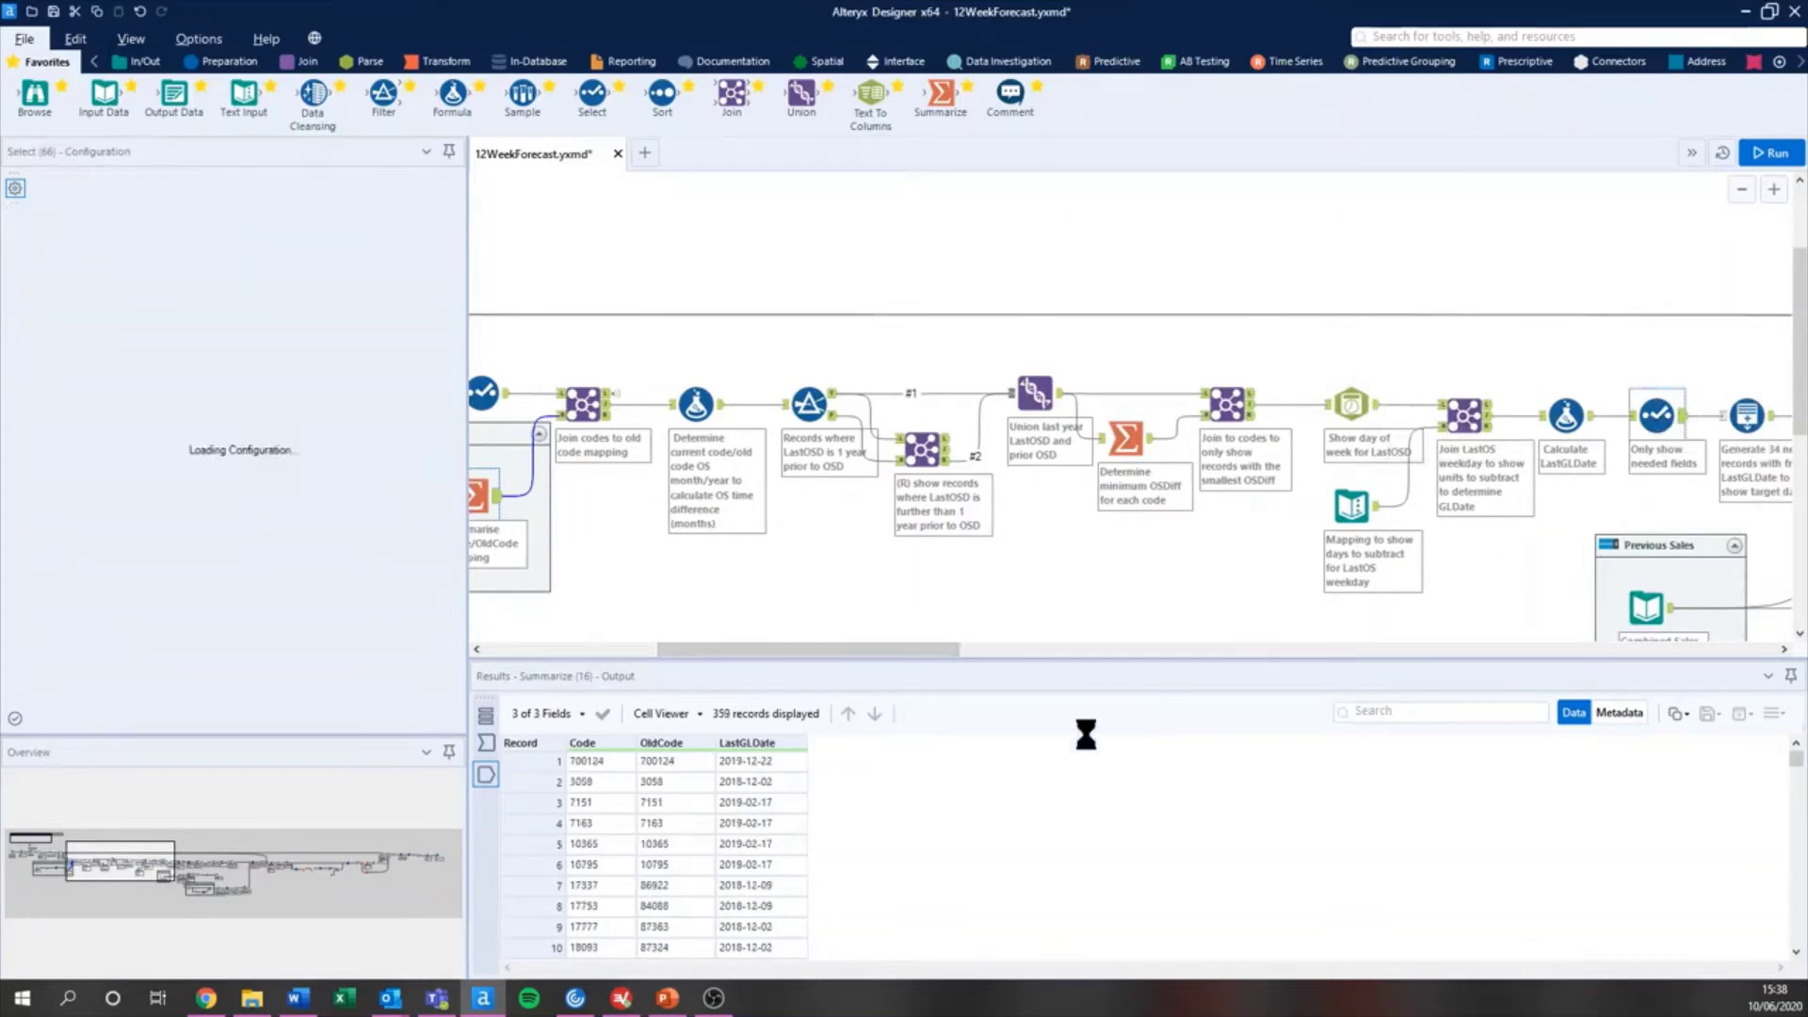
left_click(590, 761)
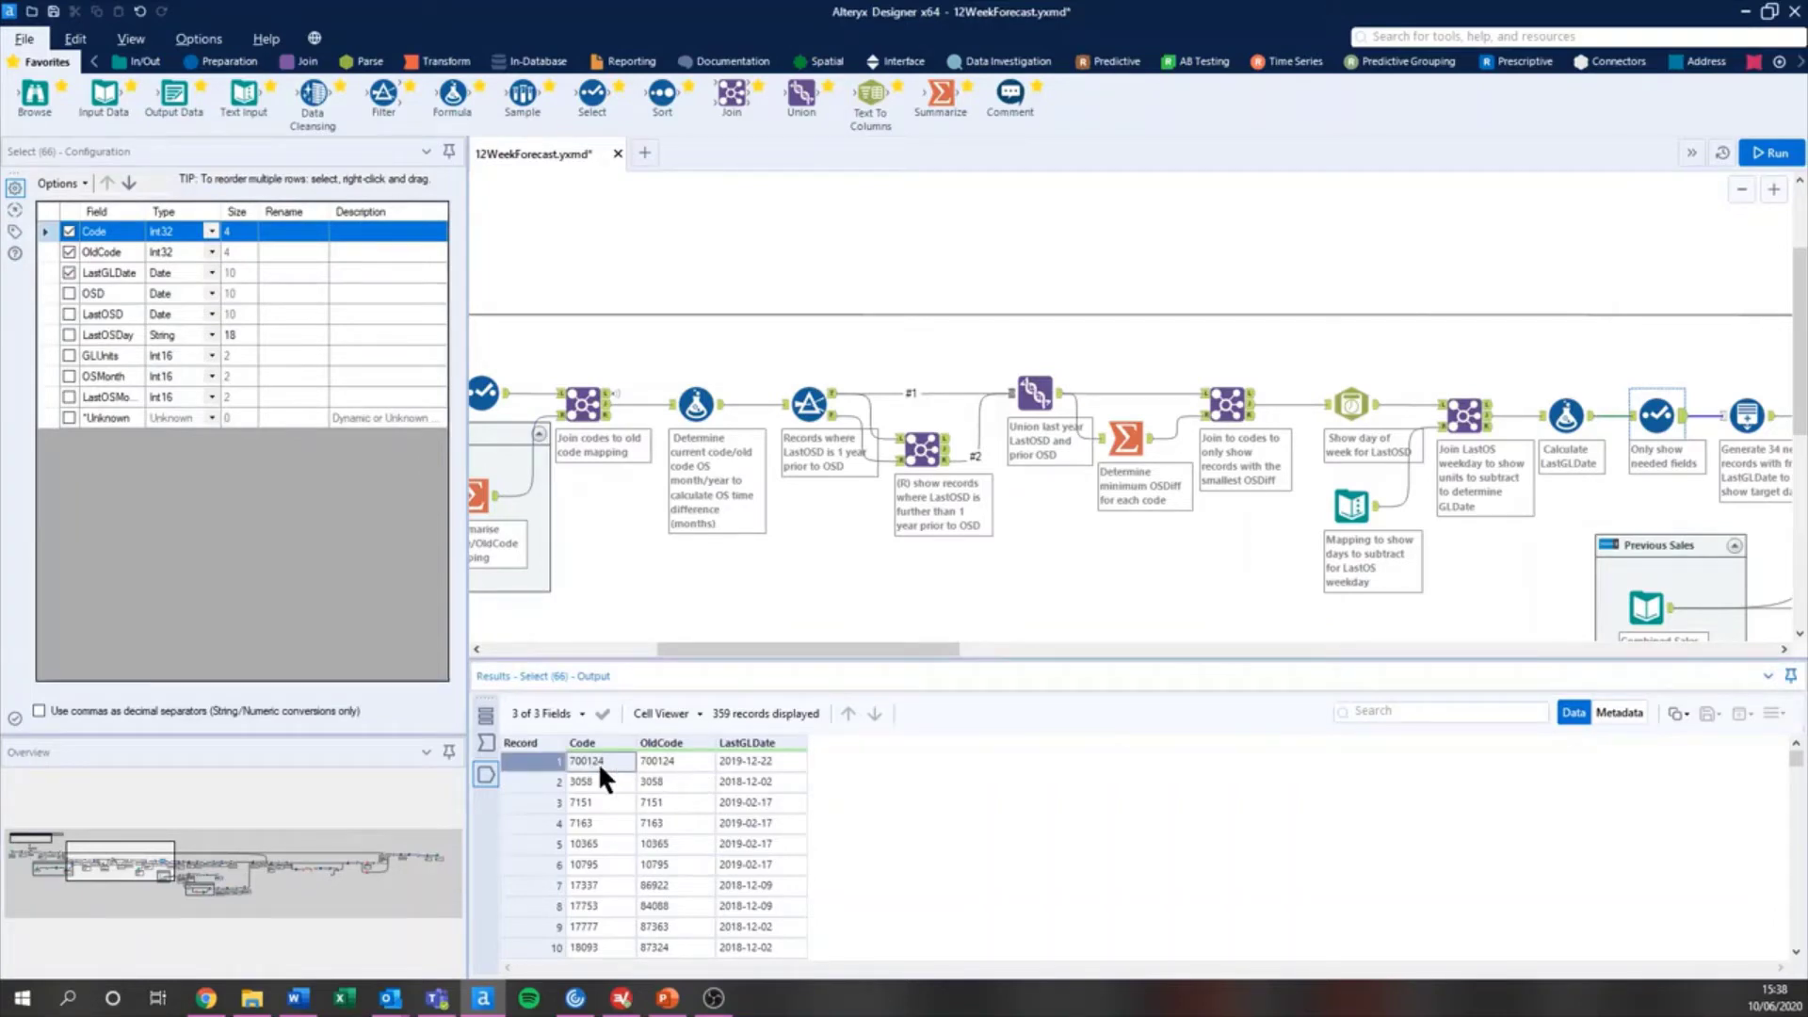
left_click(666, 768)
left_click(770, 761)
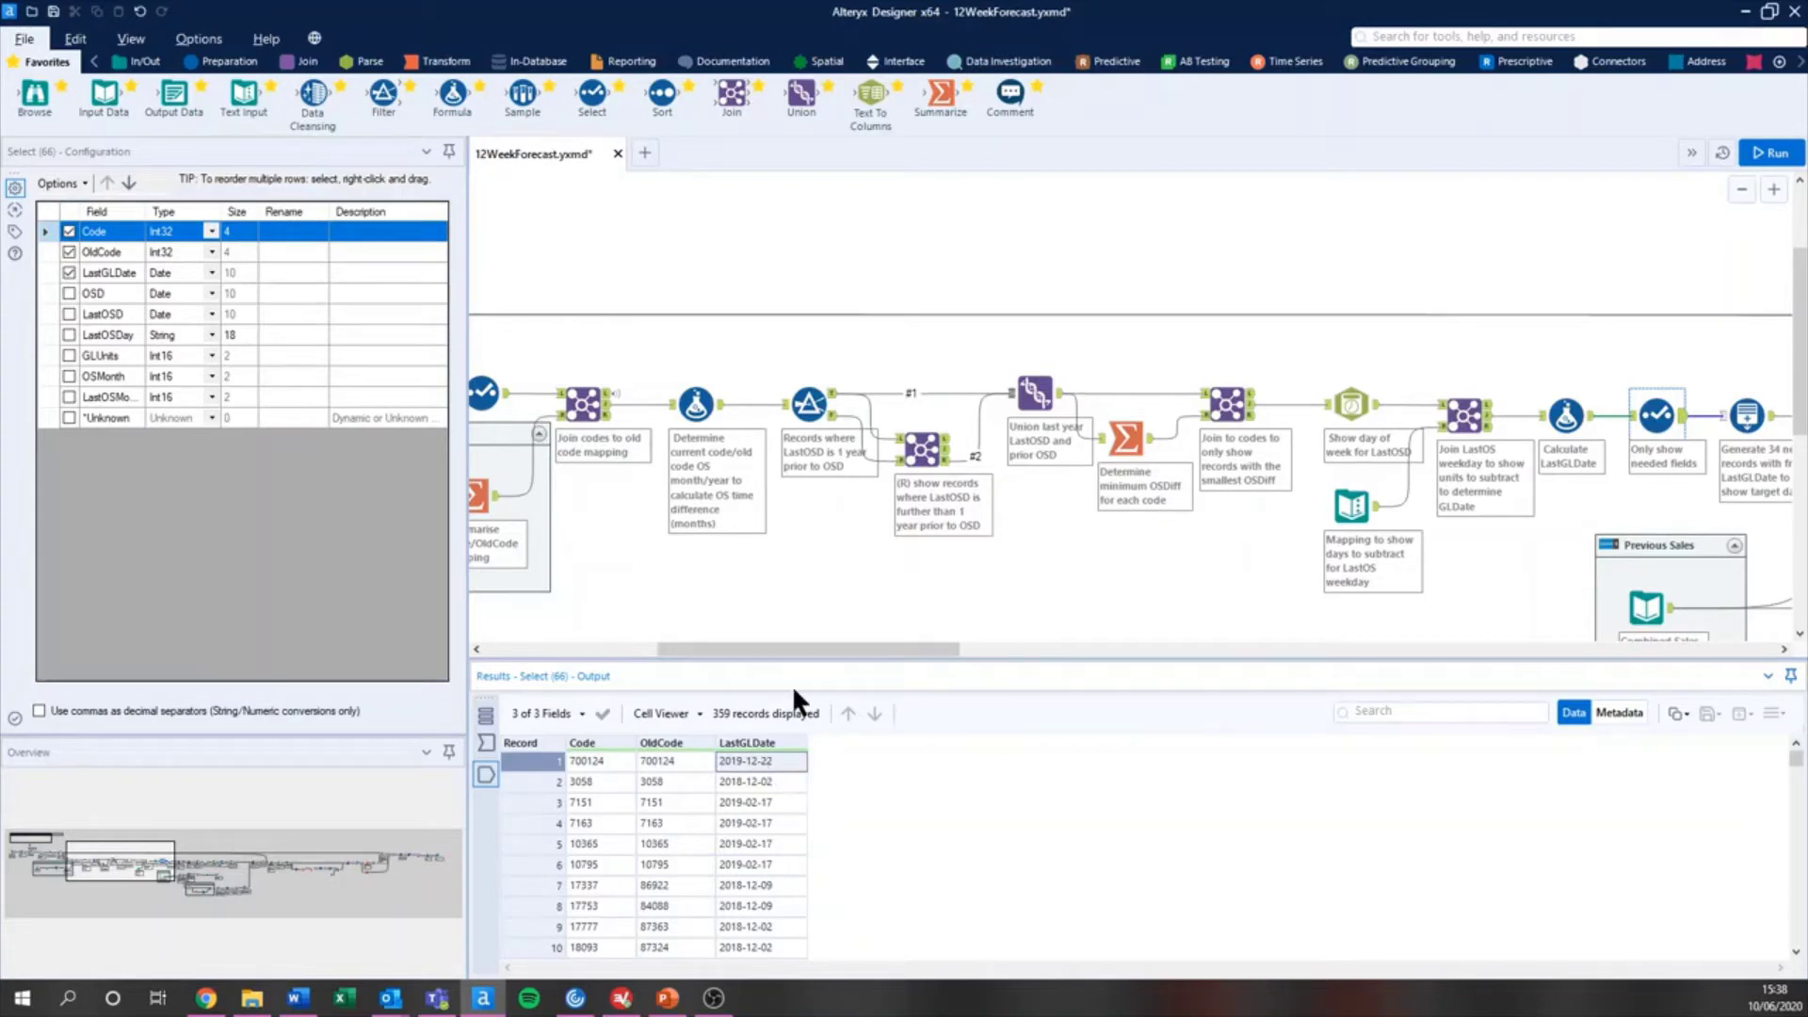
Compare the input and output of the Generate Rows tool, checking how TargetDate runs on from LastGLDate in the first records.
left_click_drag(811, 650, 927, 650)
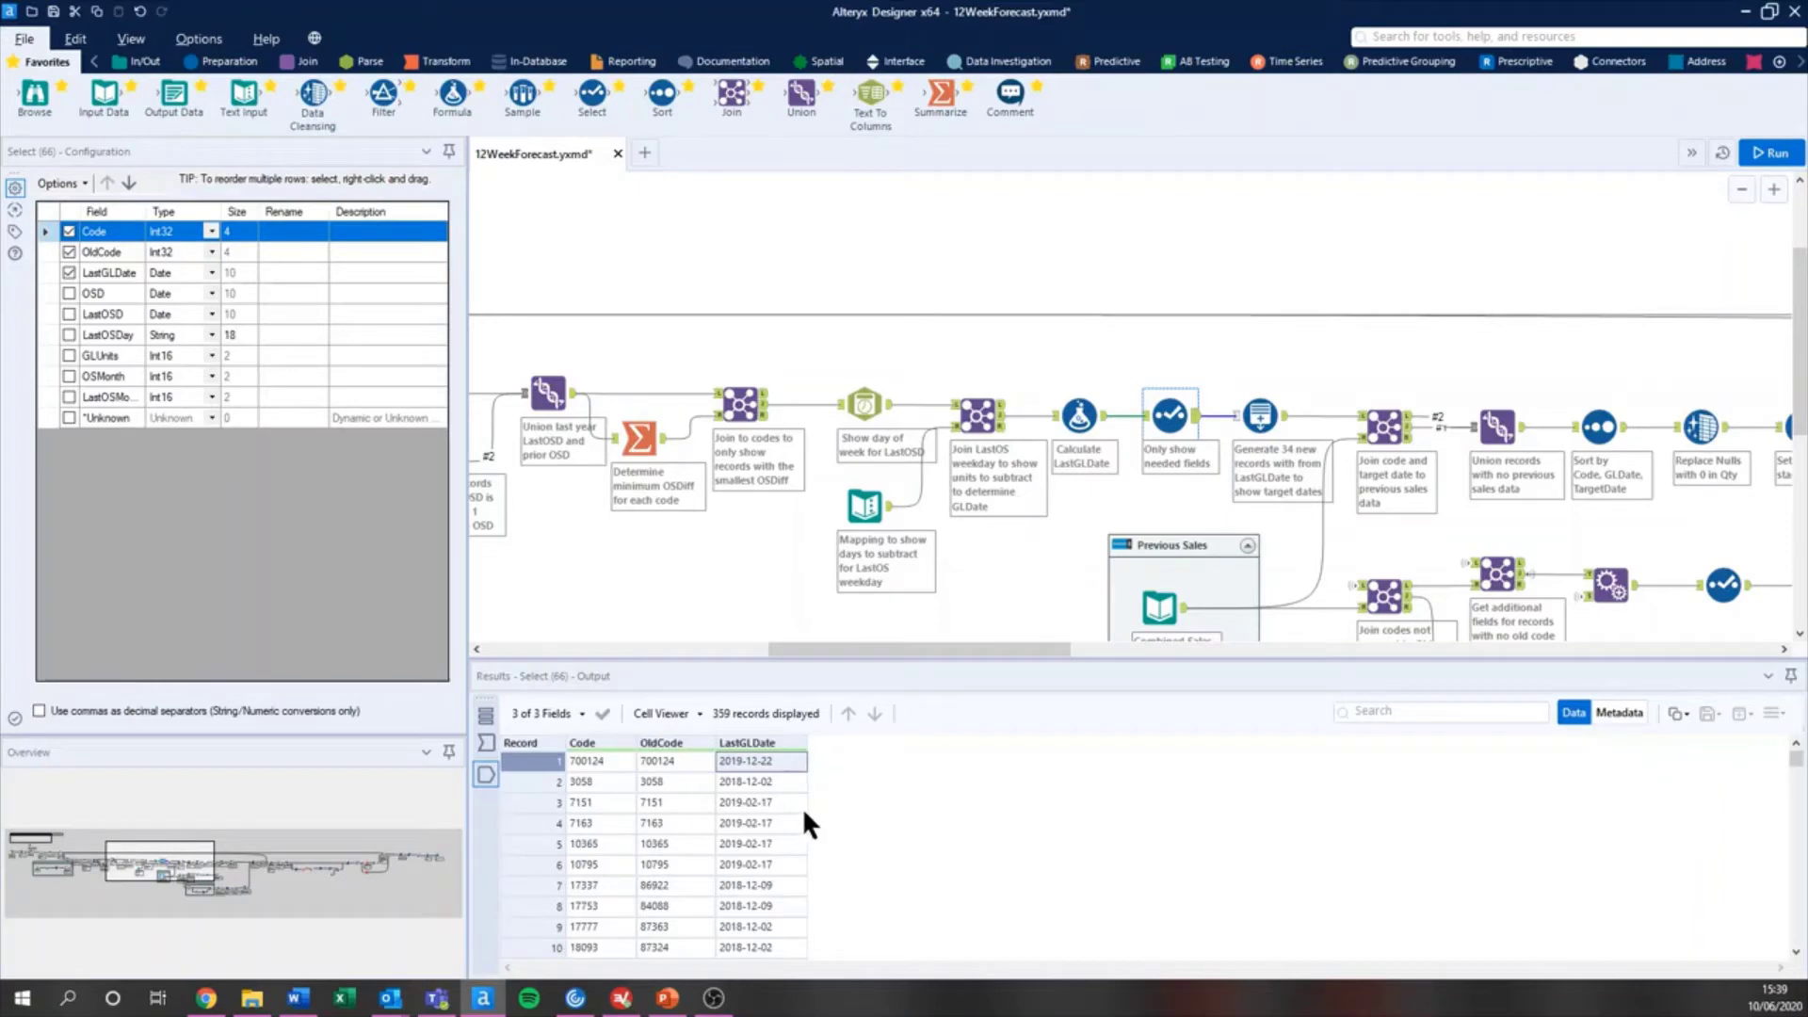
scroll(1163, 599, "down", 1)
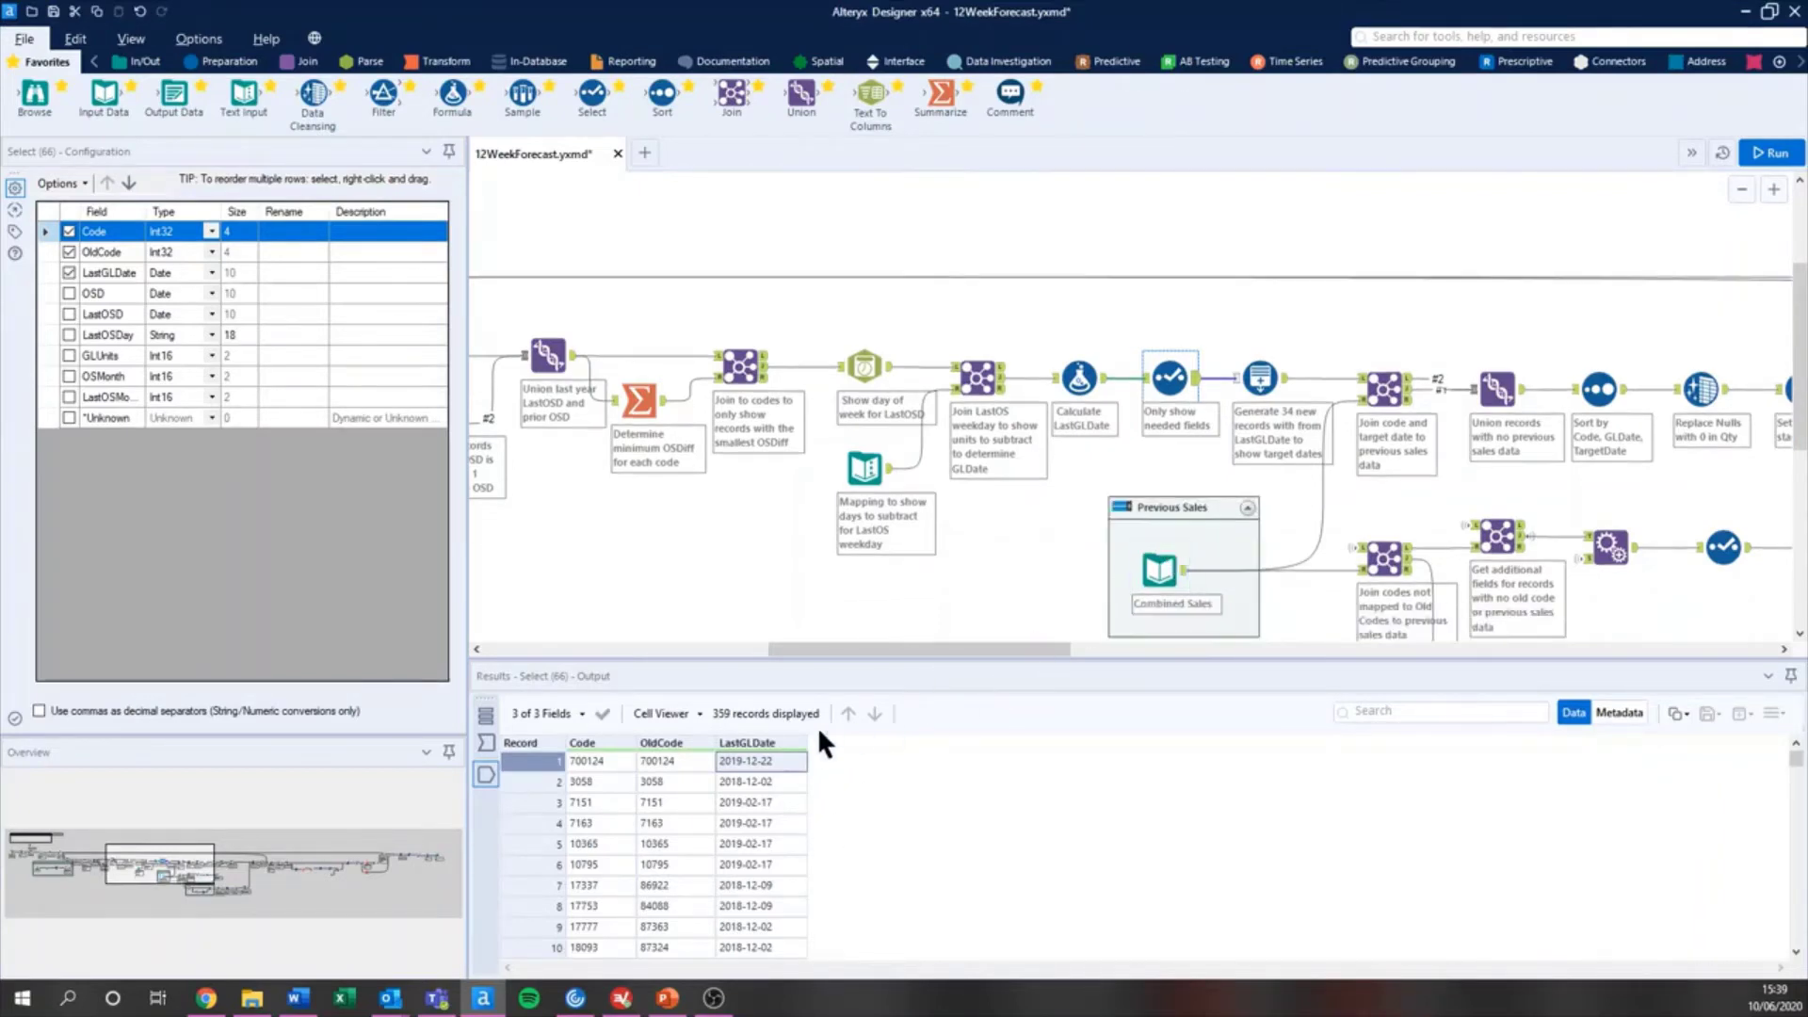
left_click(745, 761)
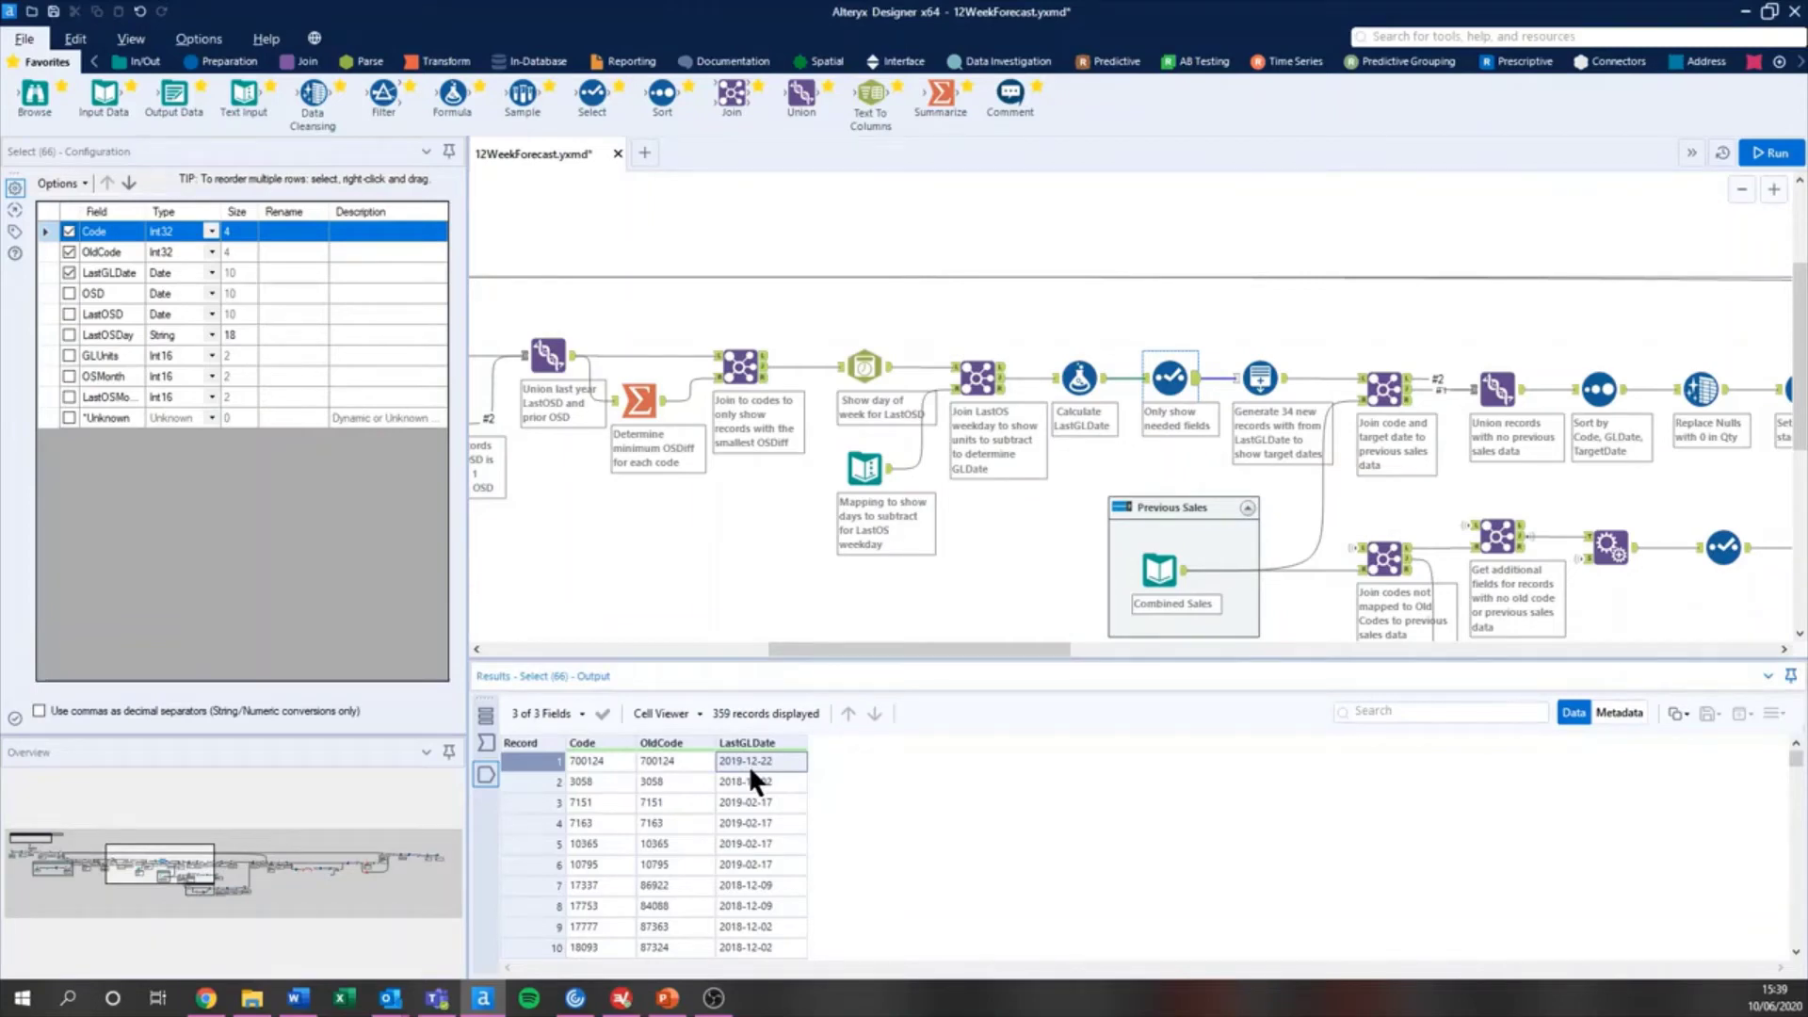
left_click(1238, 386)
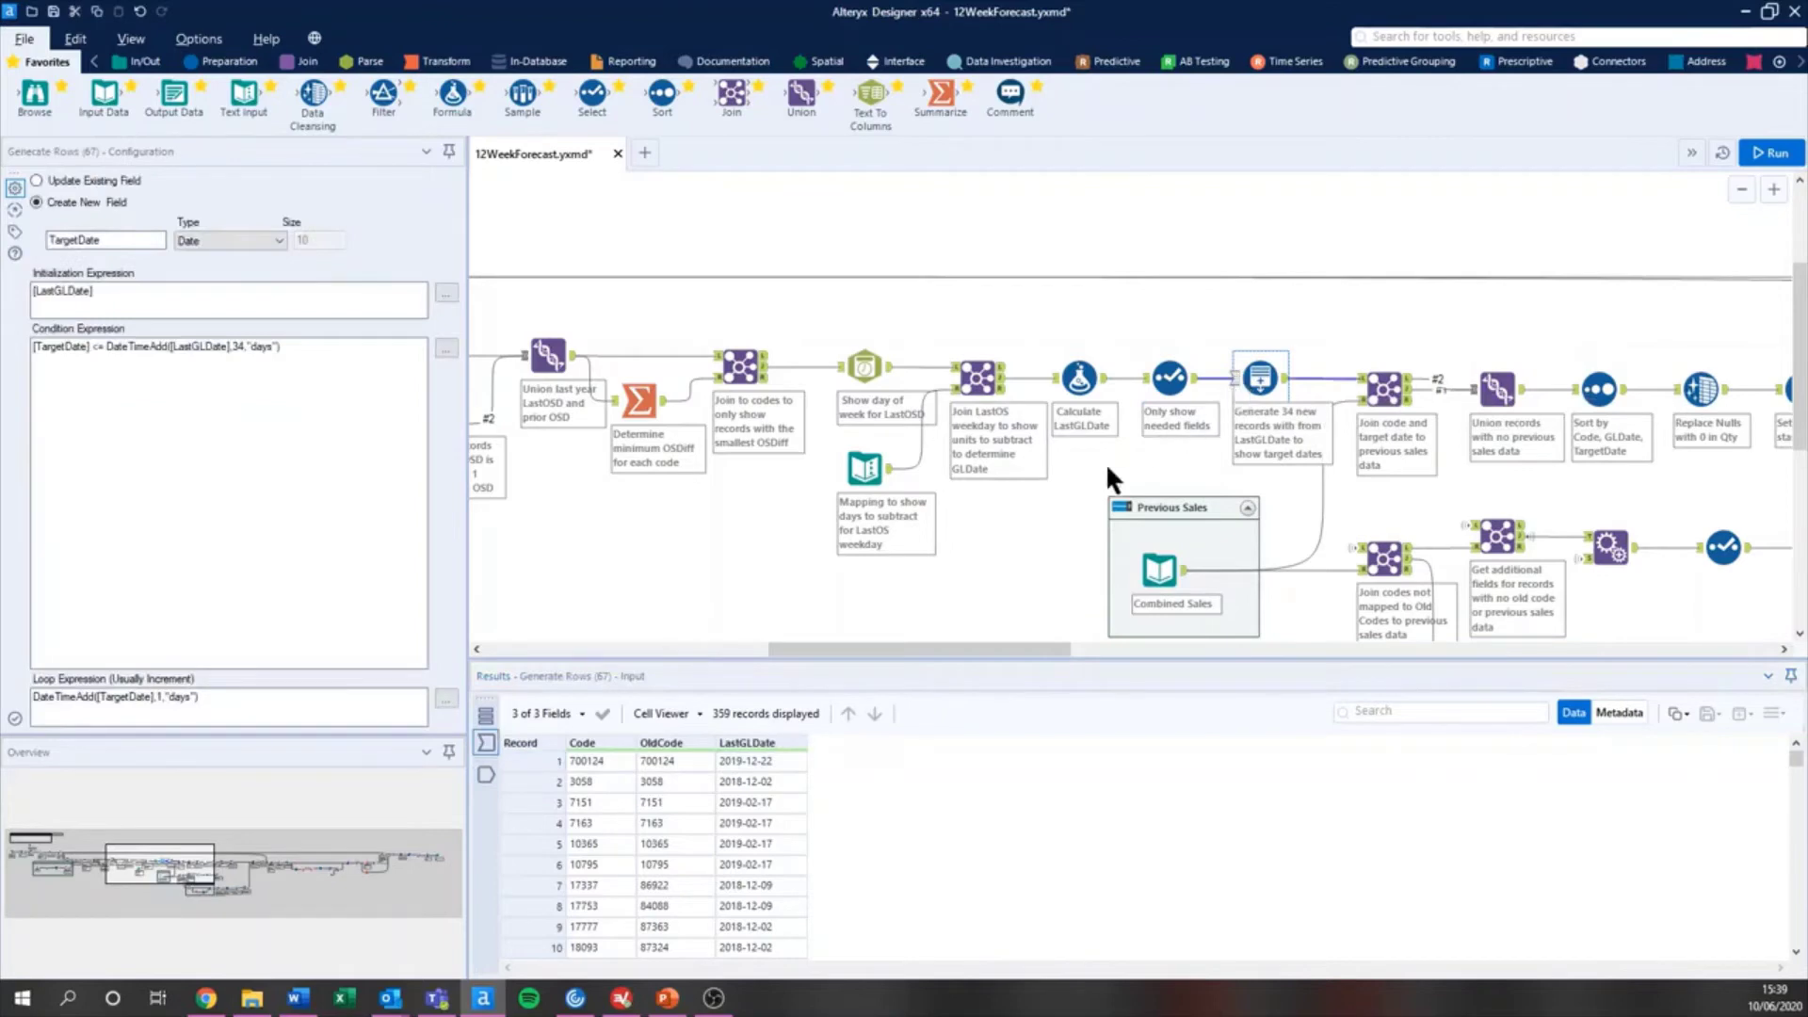
left_click(787, 763)
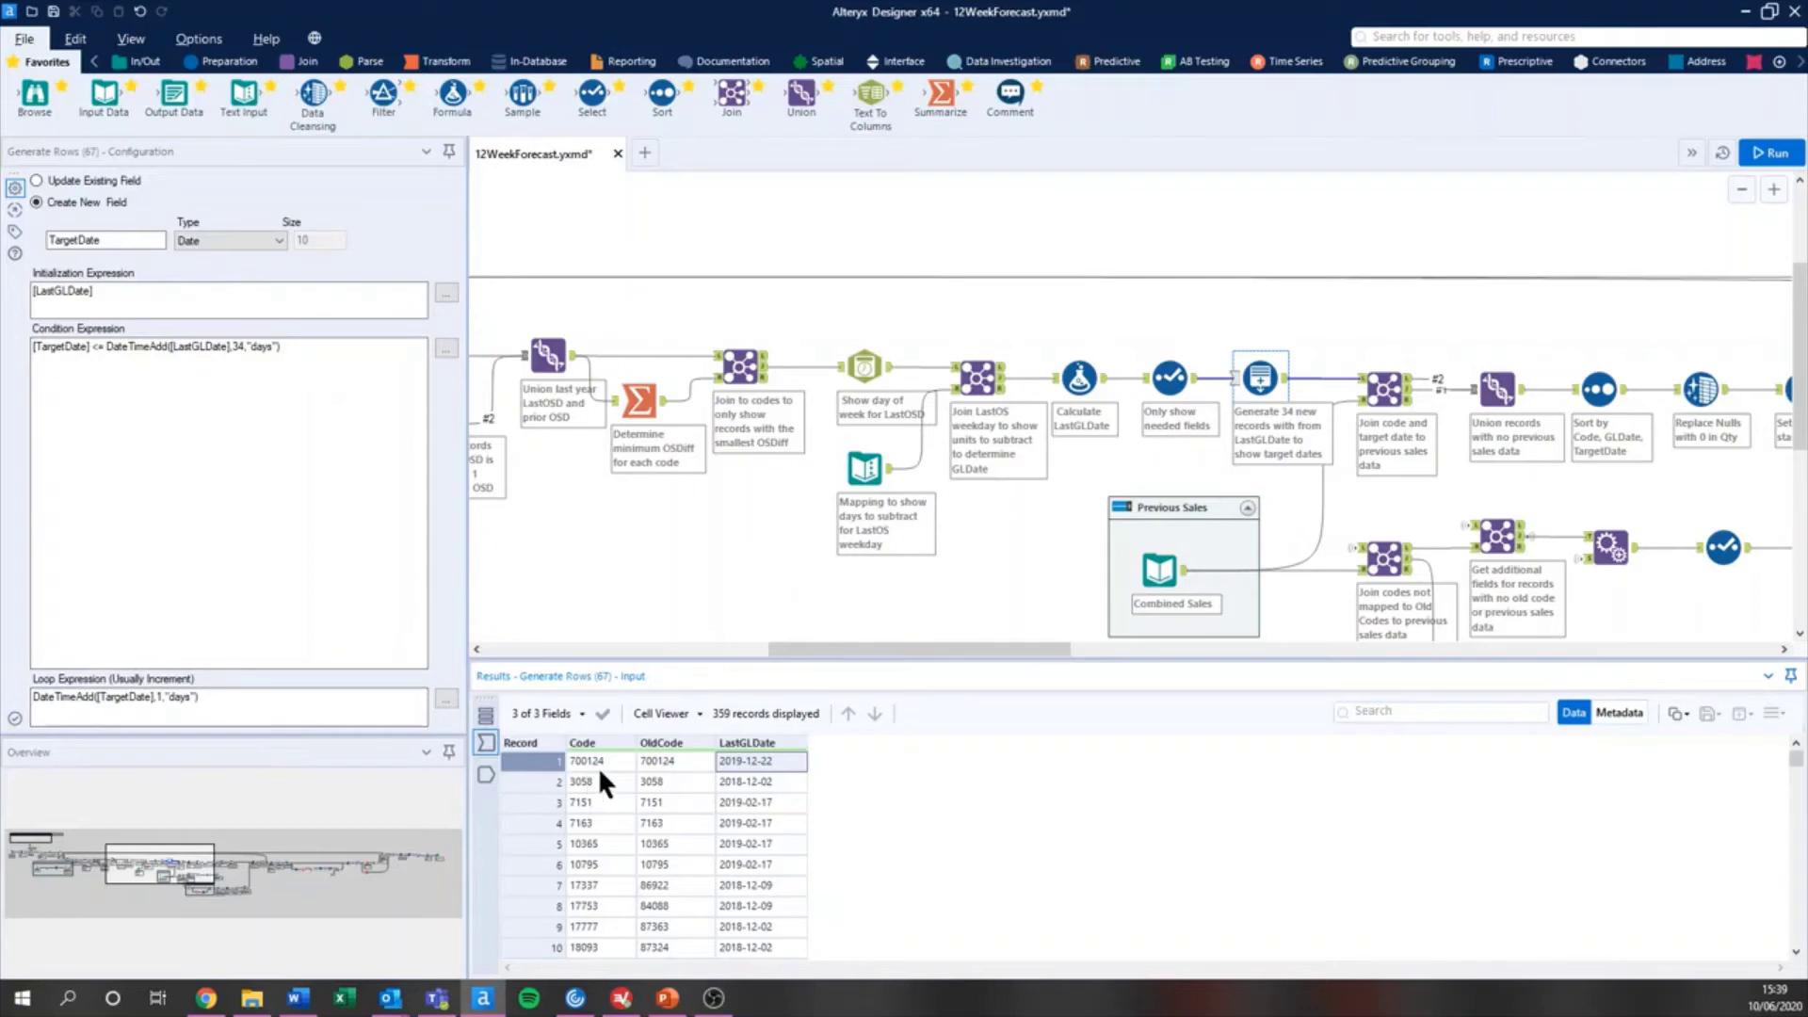
left_click(478, 772)
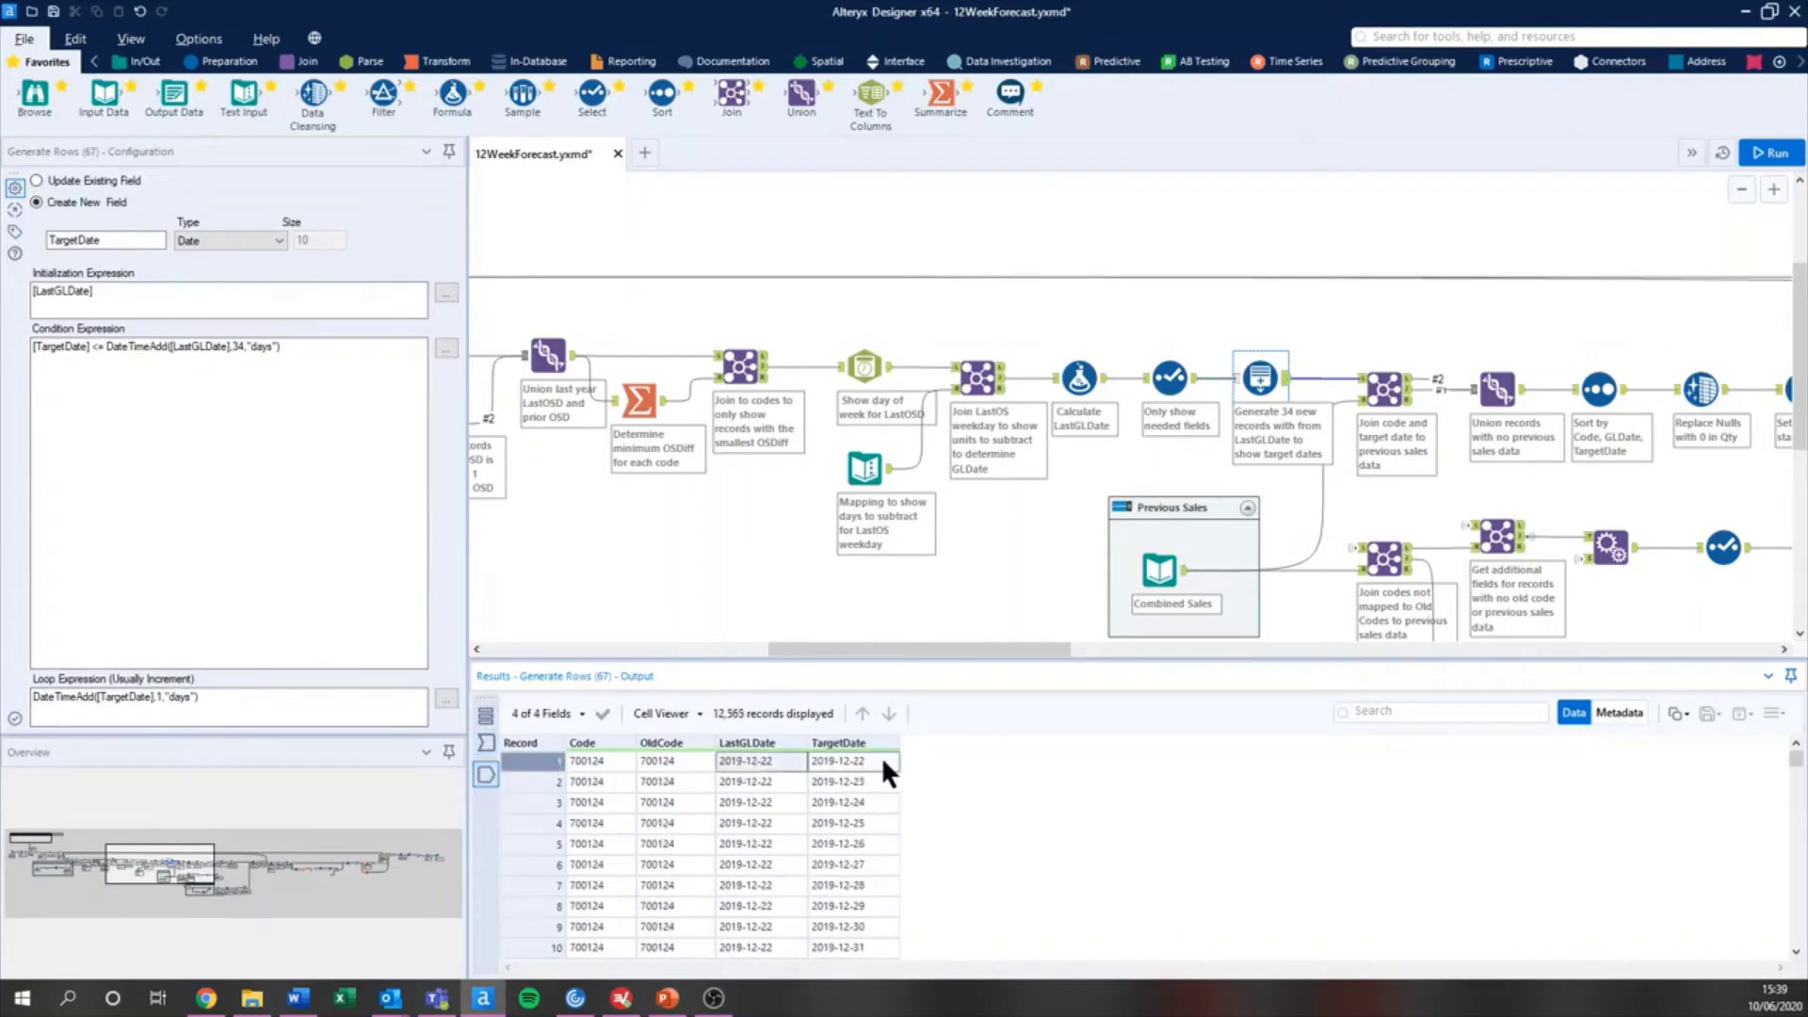
left_click(868, 781)
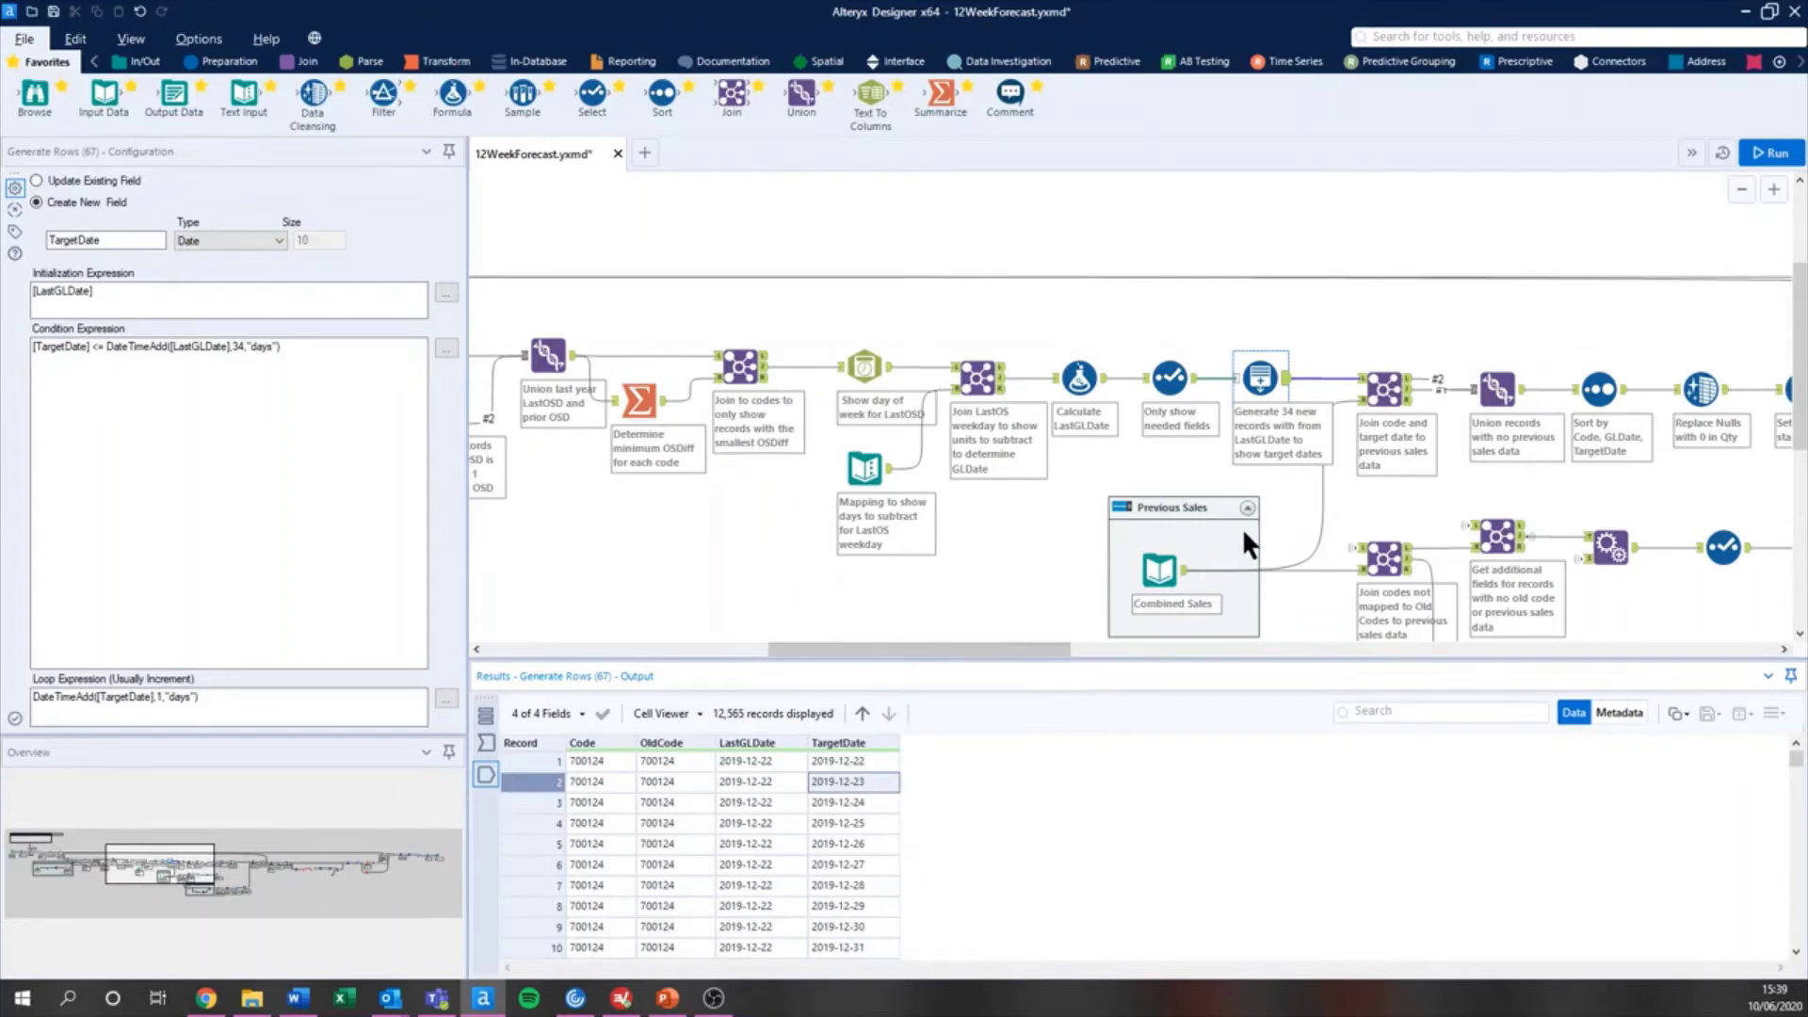
Examine the matched output of the join of code and target date to previous sales, checking the first seven Qty values.
left_click(1402, 403)
left_click_drag(918, 761, 924, 877)
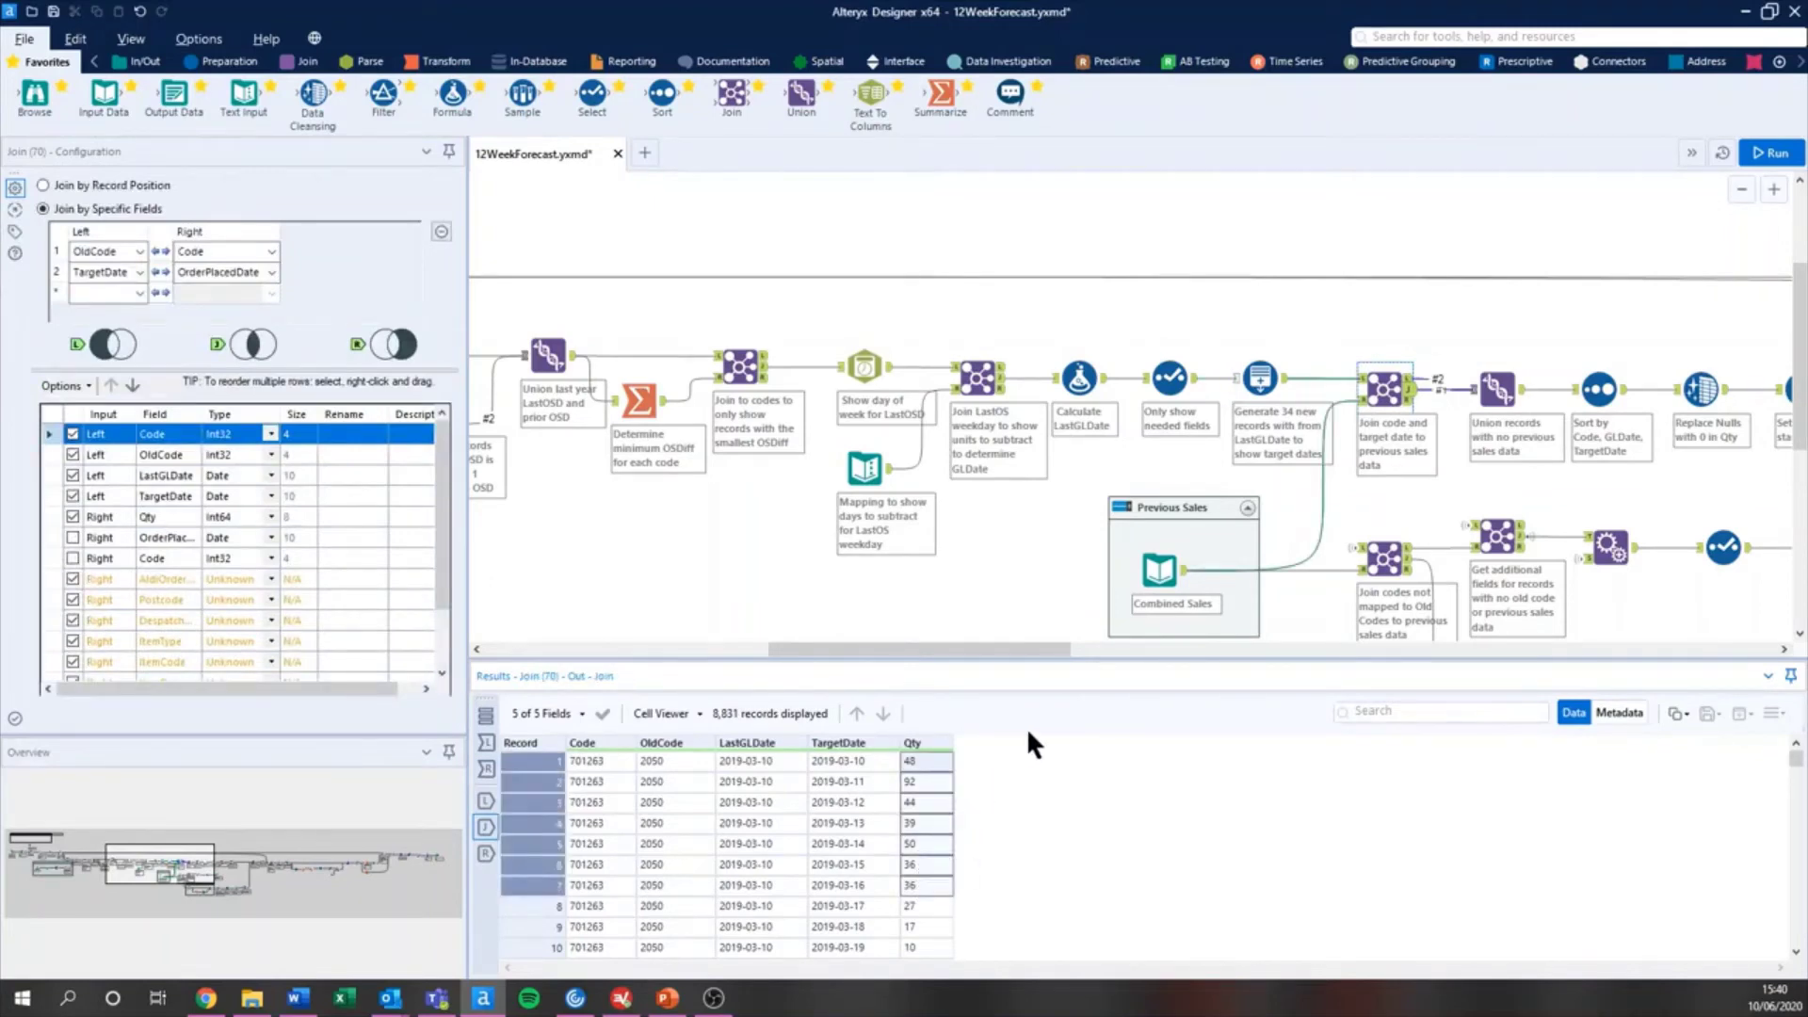
Inspect the matched and left unmatched outputs of the join for codes without Old Codes, and the records going to the Product_NoSalesData output.
left_click_drag(1044, 653, 1143, 657)
scroll(1157, 603, "down", 2)
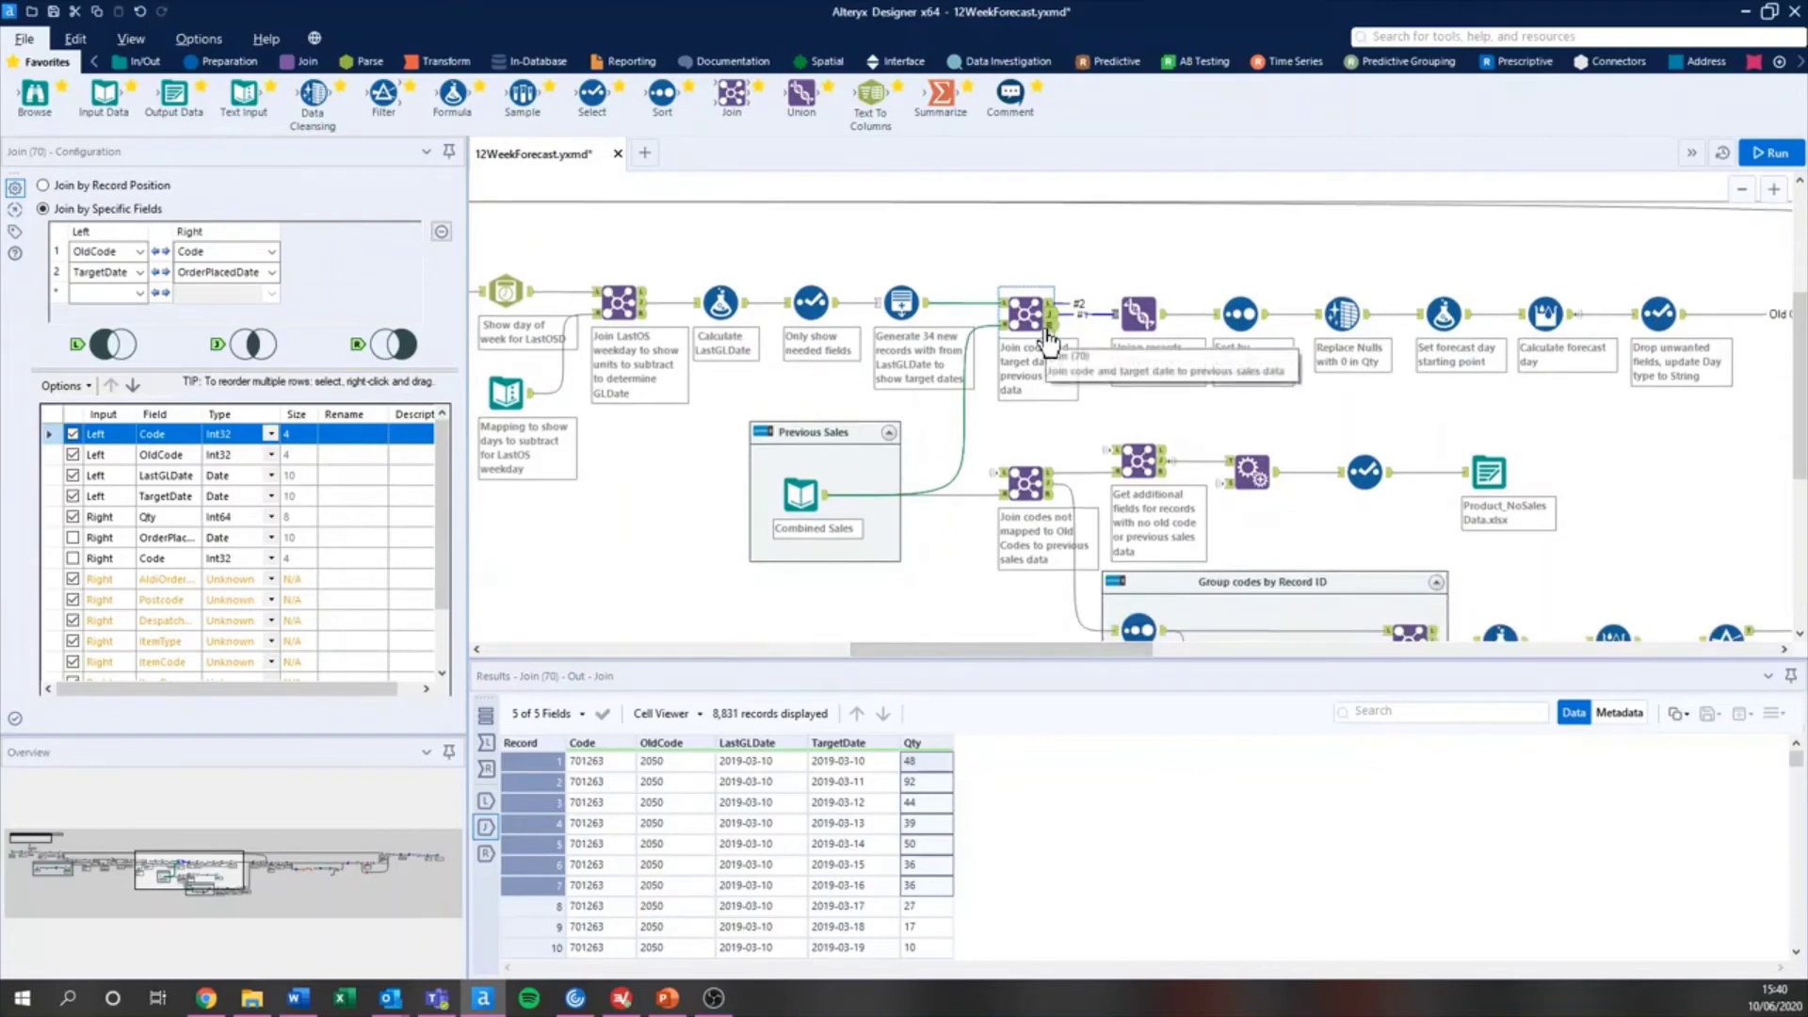
left_click(1053, 490)
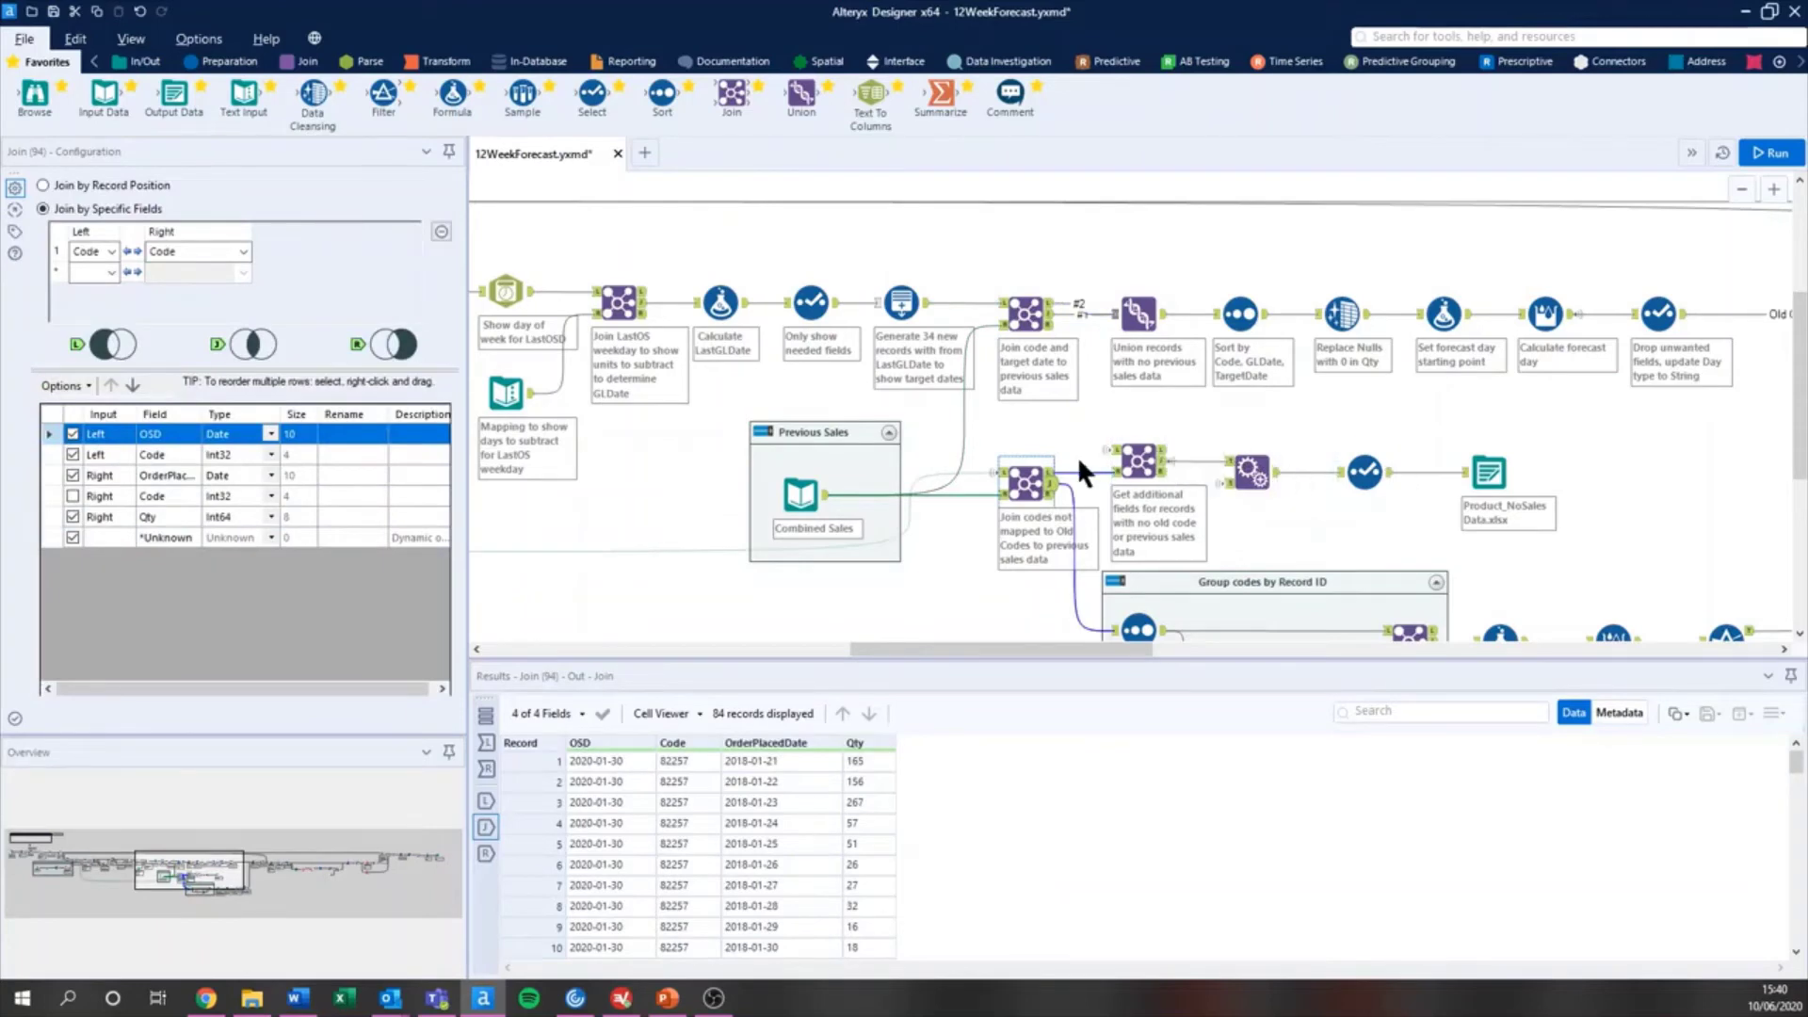
left_click(1052, 483)
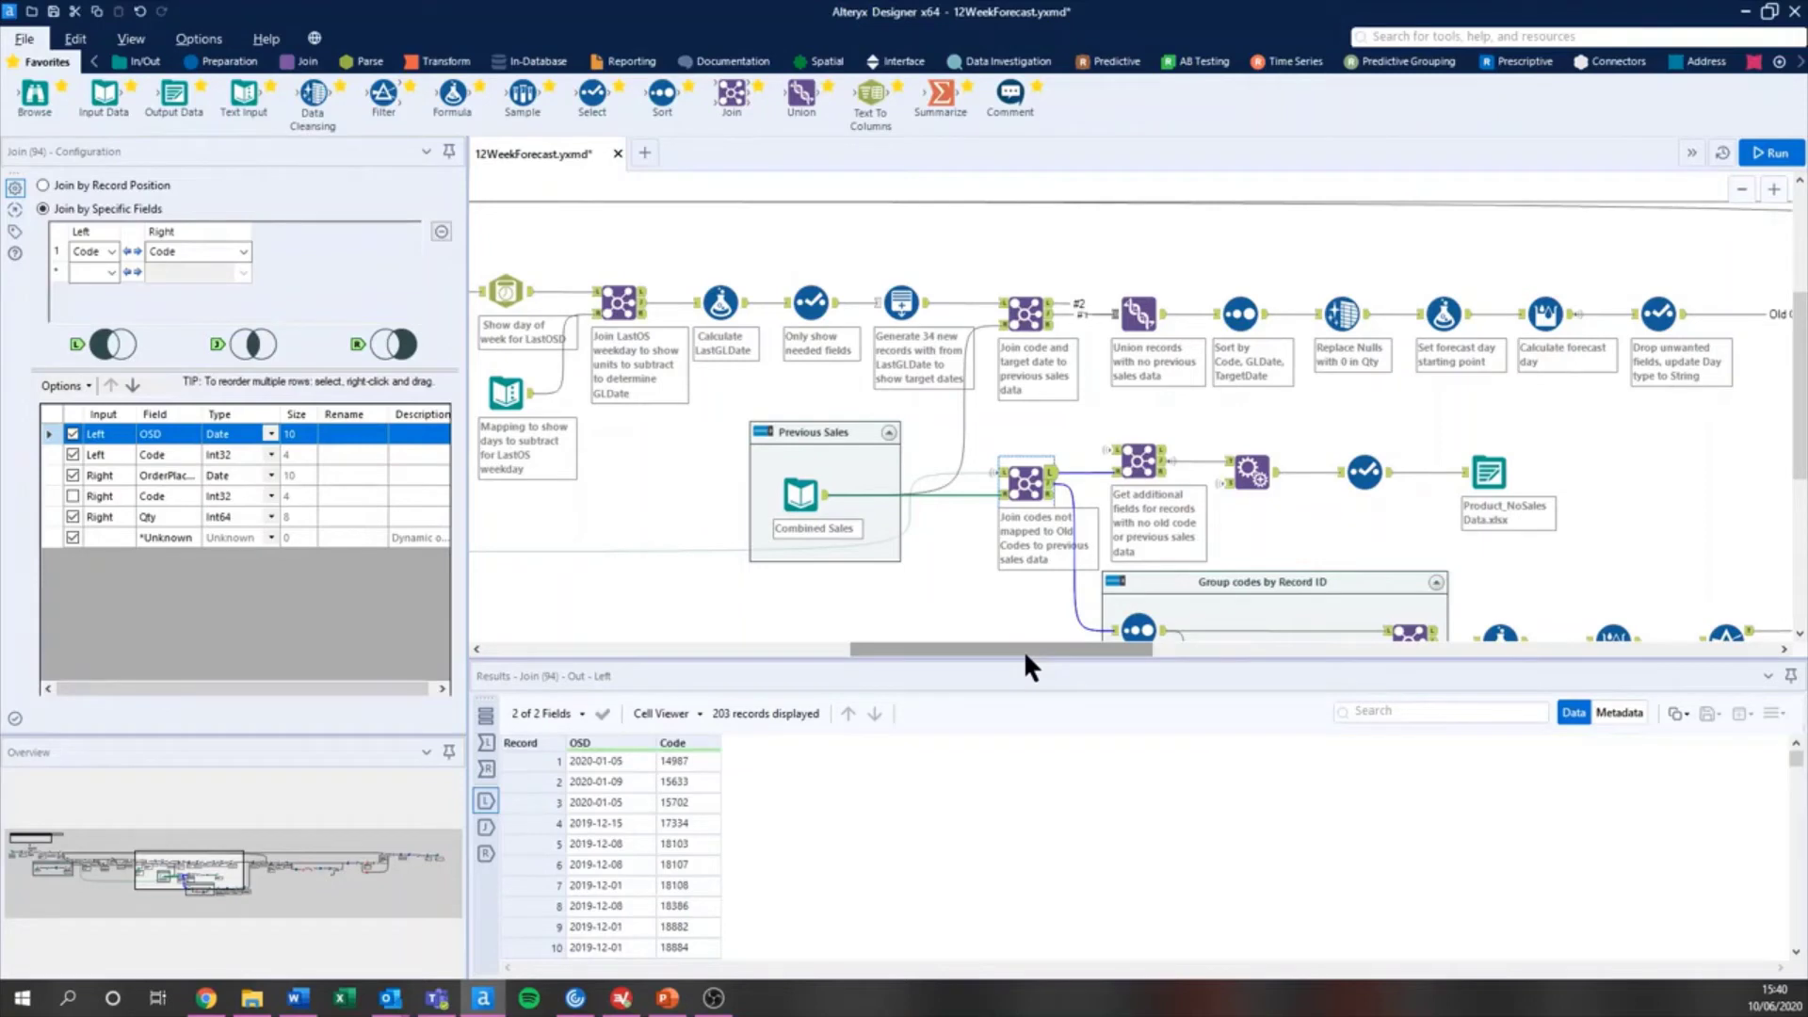
left_click_drag(1392, 471, 1479, 476)
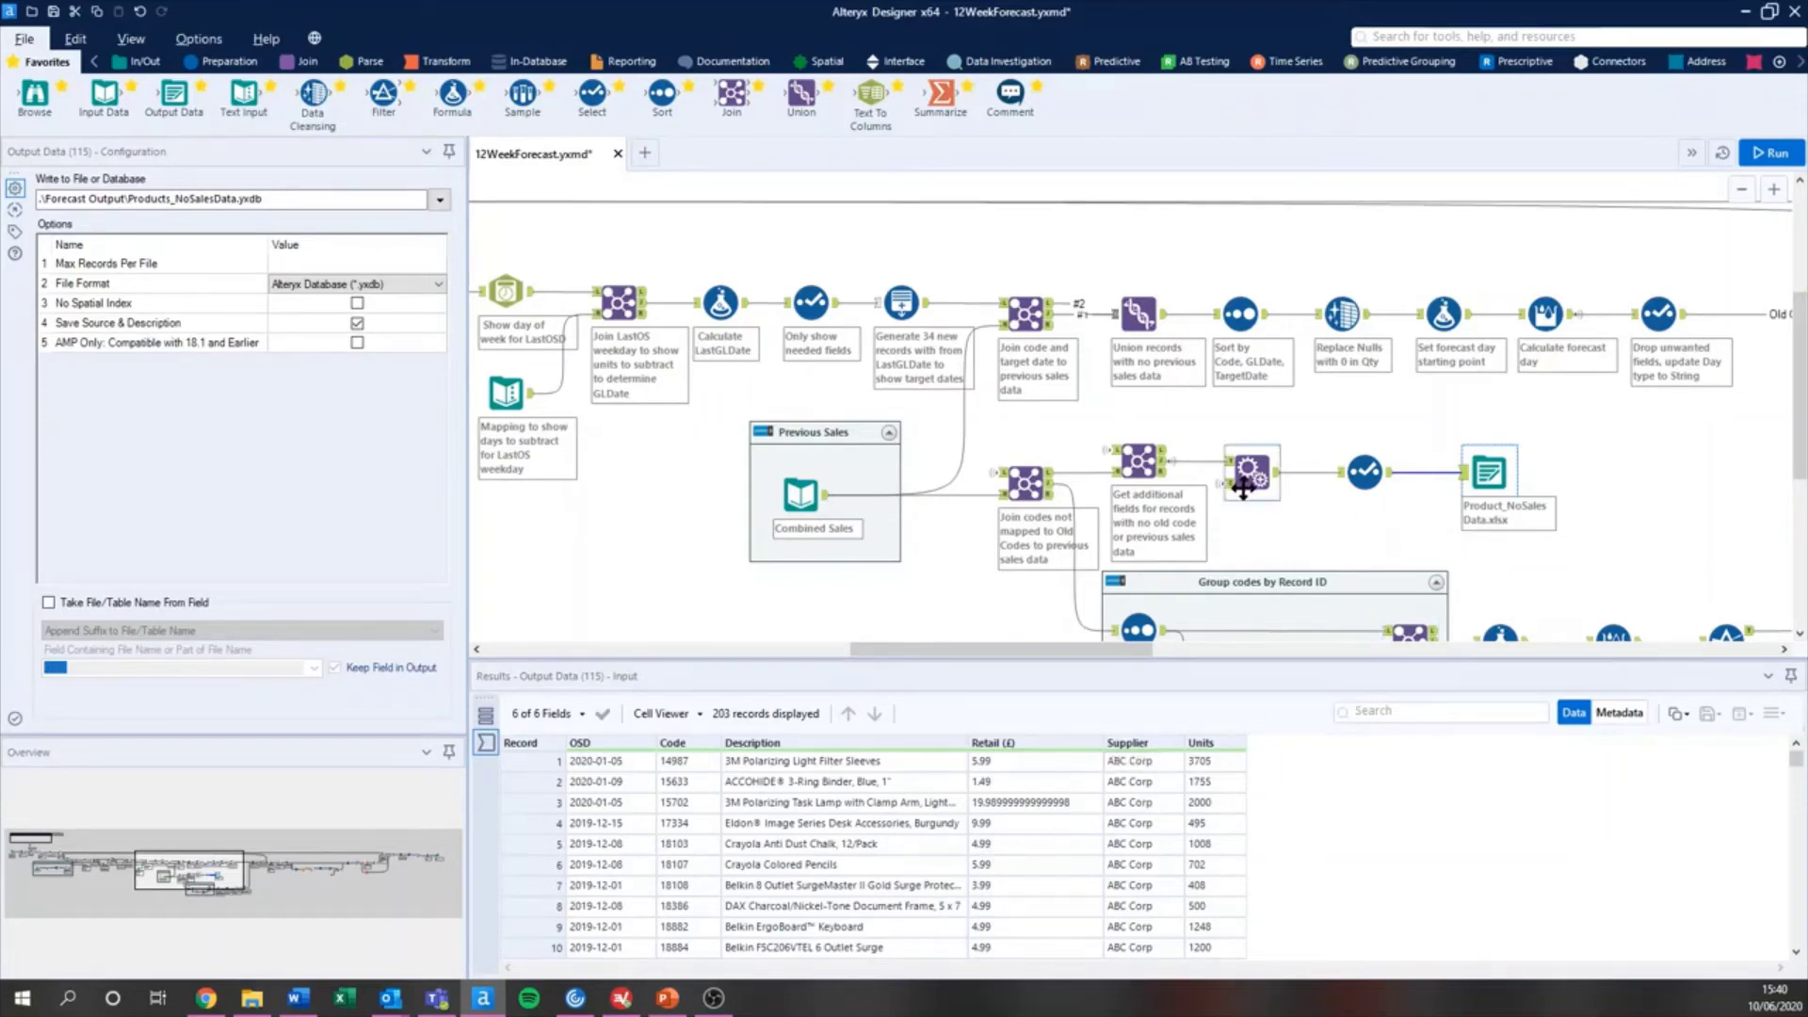
Examine the output of the union of records with and without old codes, and of the Select tool following the unit calculations.
scroll(1249, 507, "down", 1)
scroll(1245, 514, "down", 1)
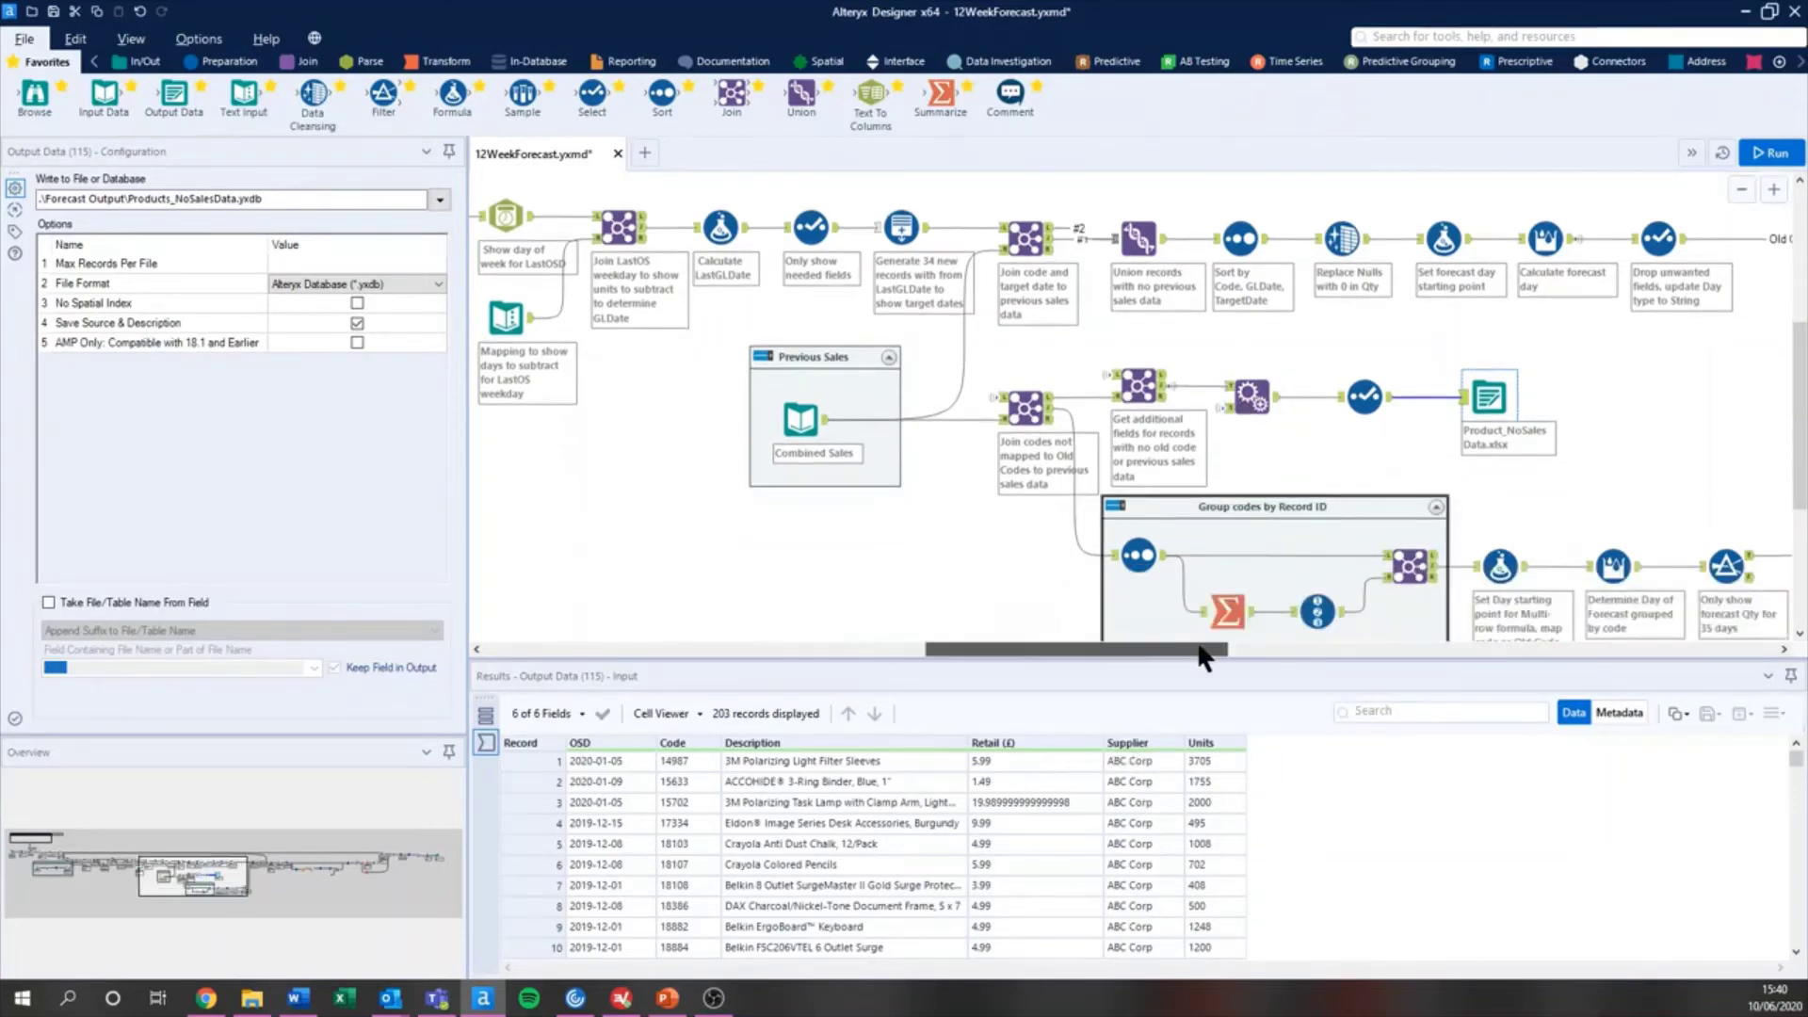
left_click_drag(1106, 648, 1282, 648)
scroll(1285, 546, "up", 3)
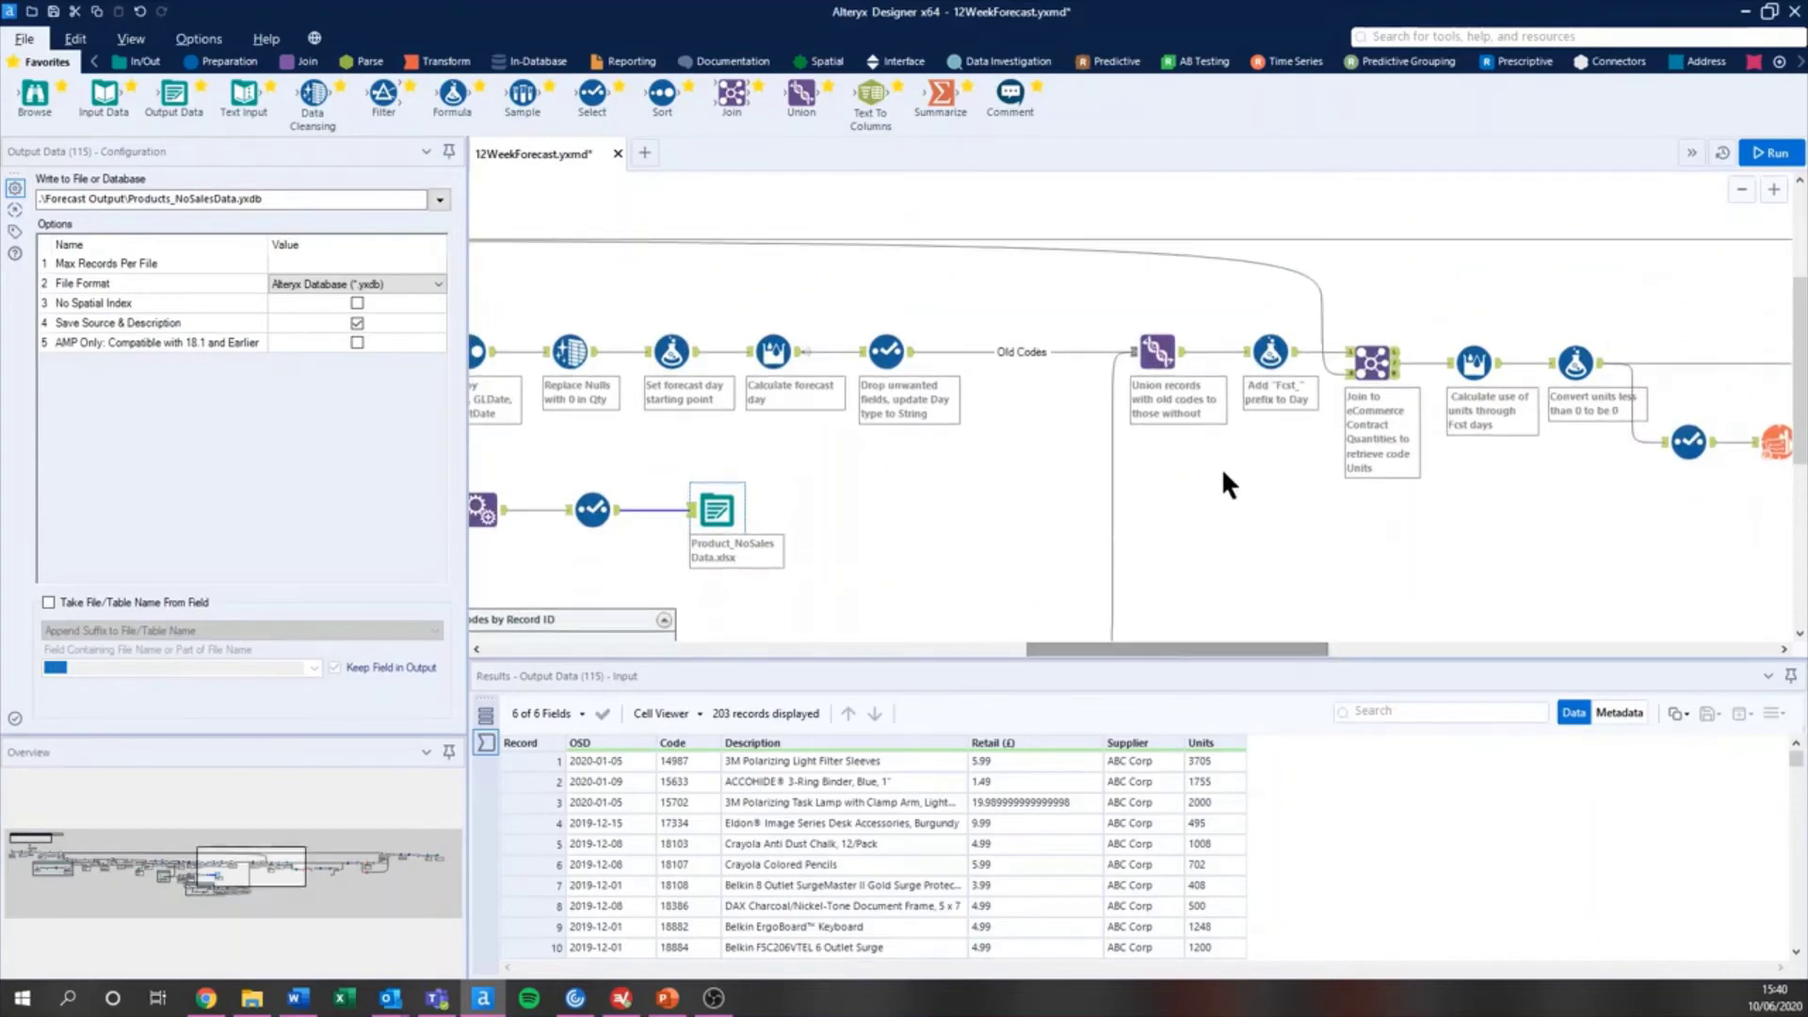
left_click(1177, 354)
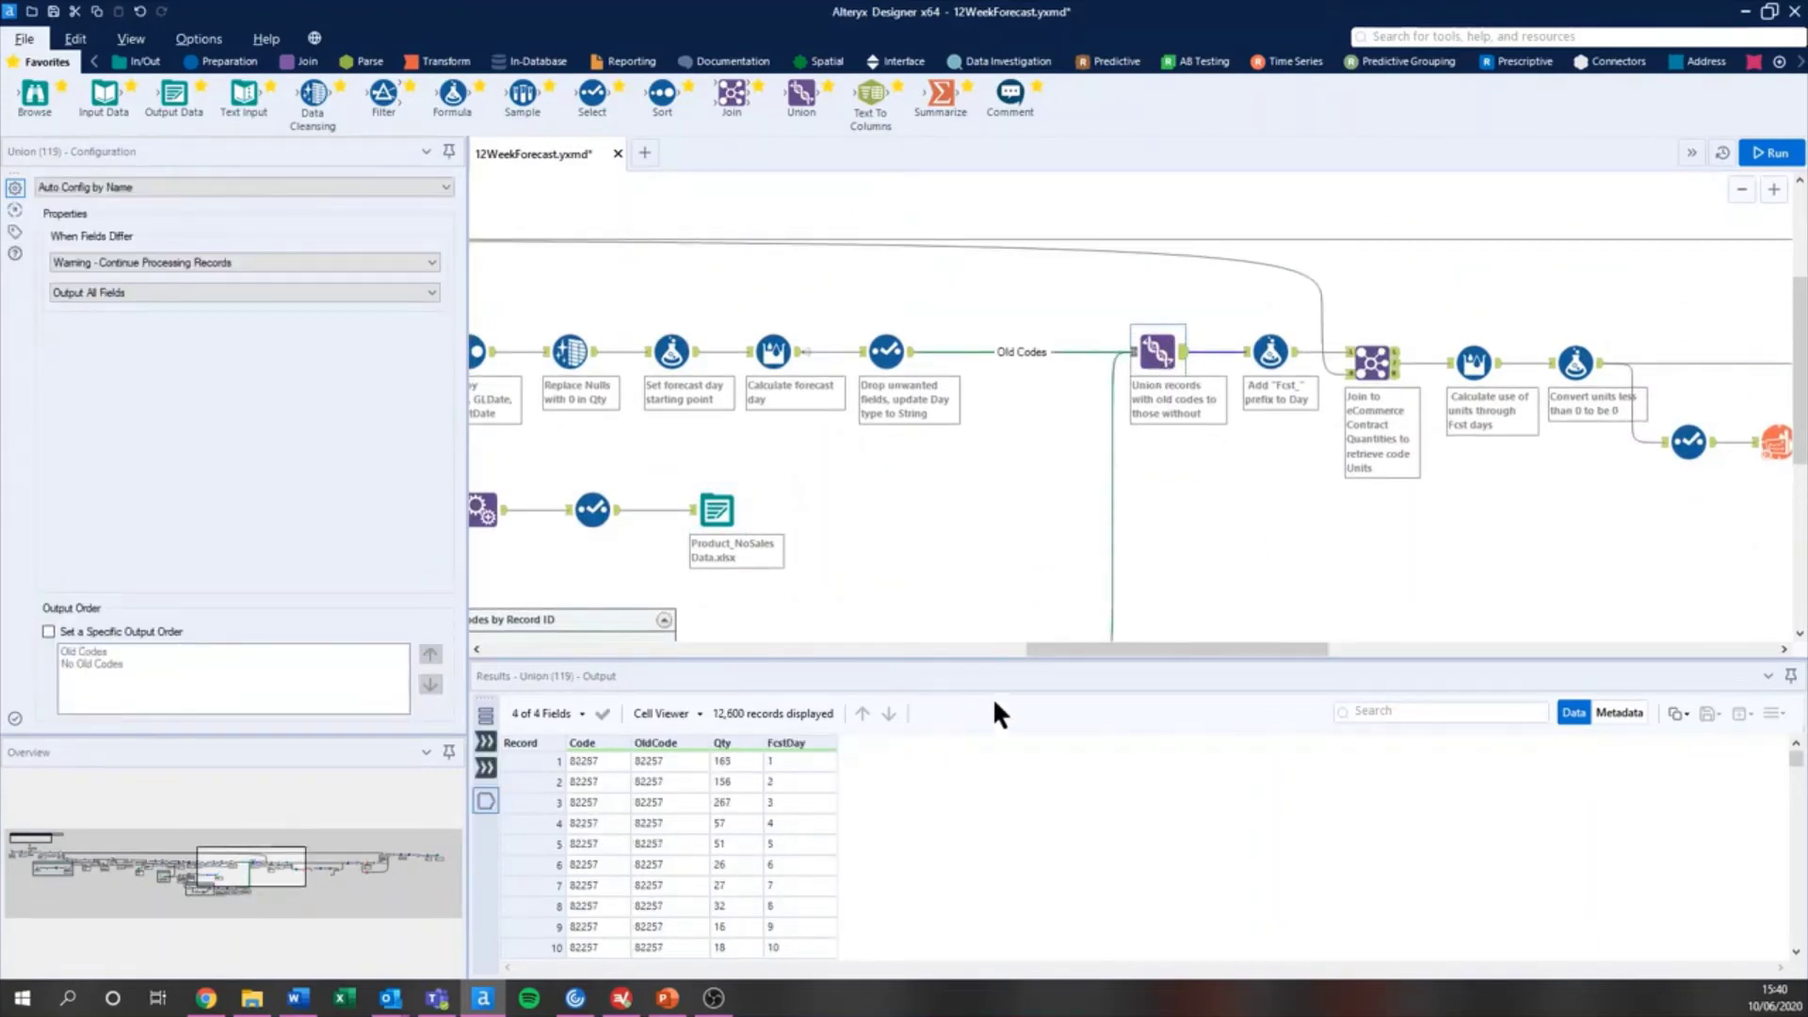
left_click_drag(1107, 649, 1195, 656)
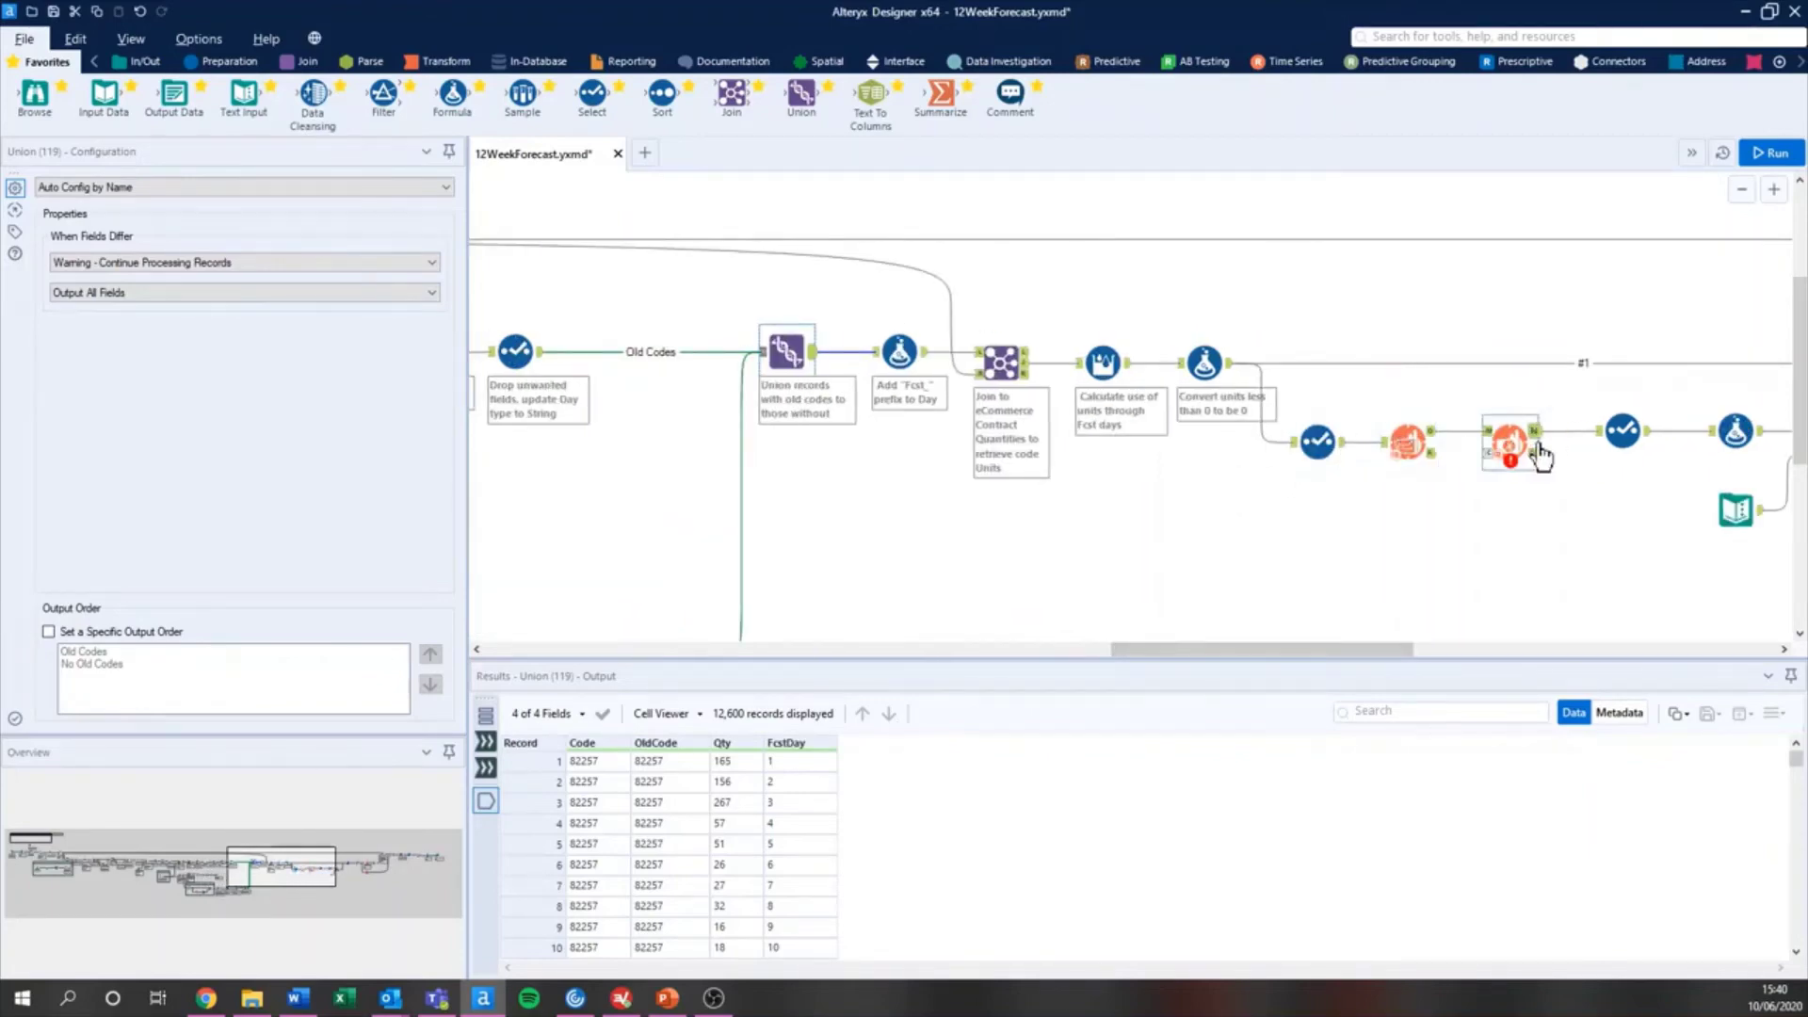
left_click(1342, 451)
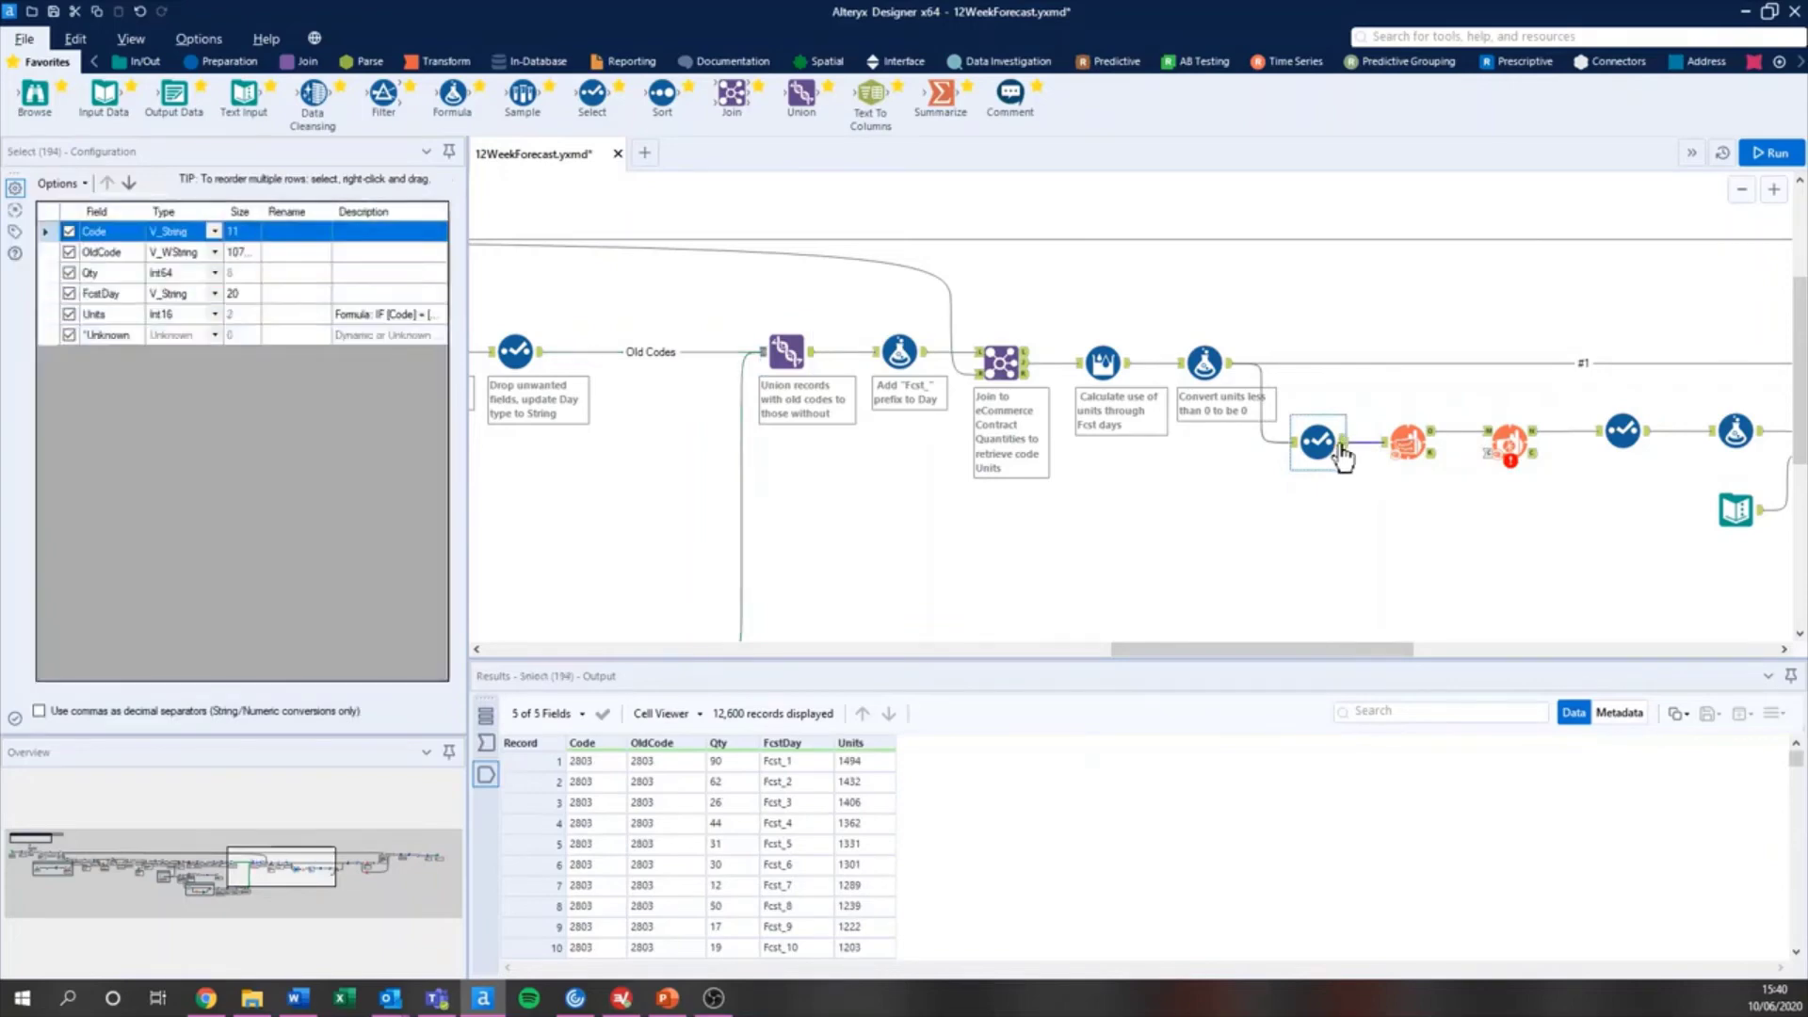
Review the TS Model Factory configuration and its object output, and the TS Forecast Factory's output for models with no covariates.
left_click_drag(1348, 659, 1449, 646)
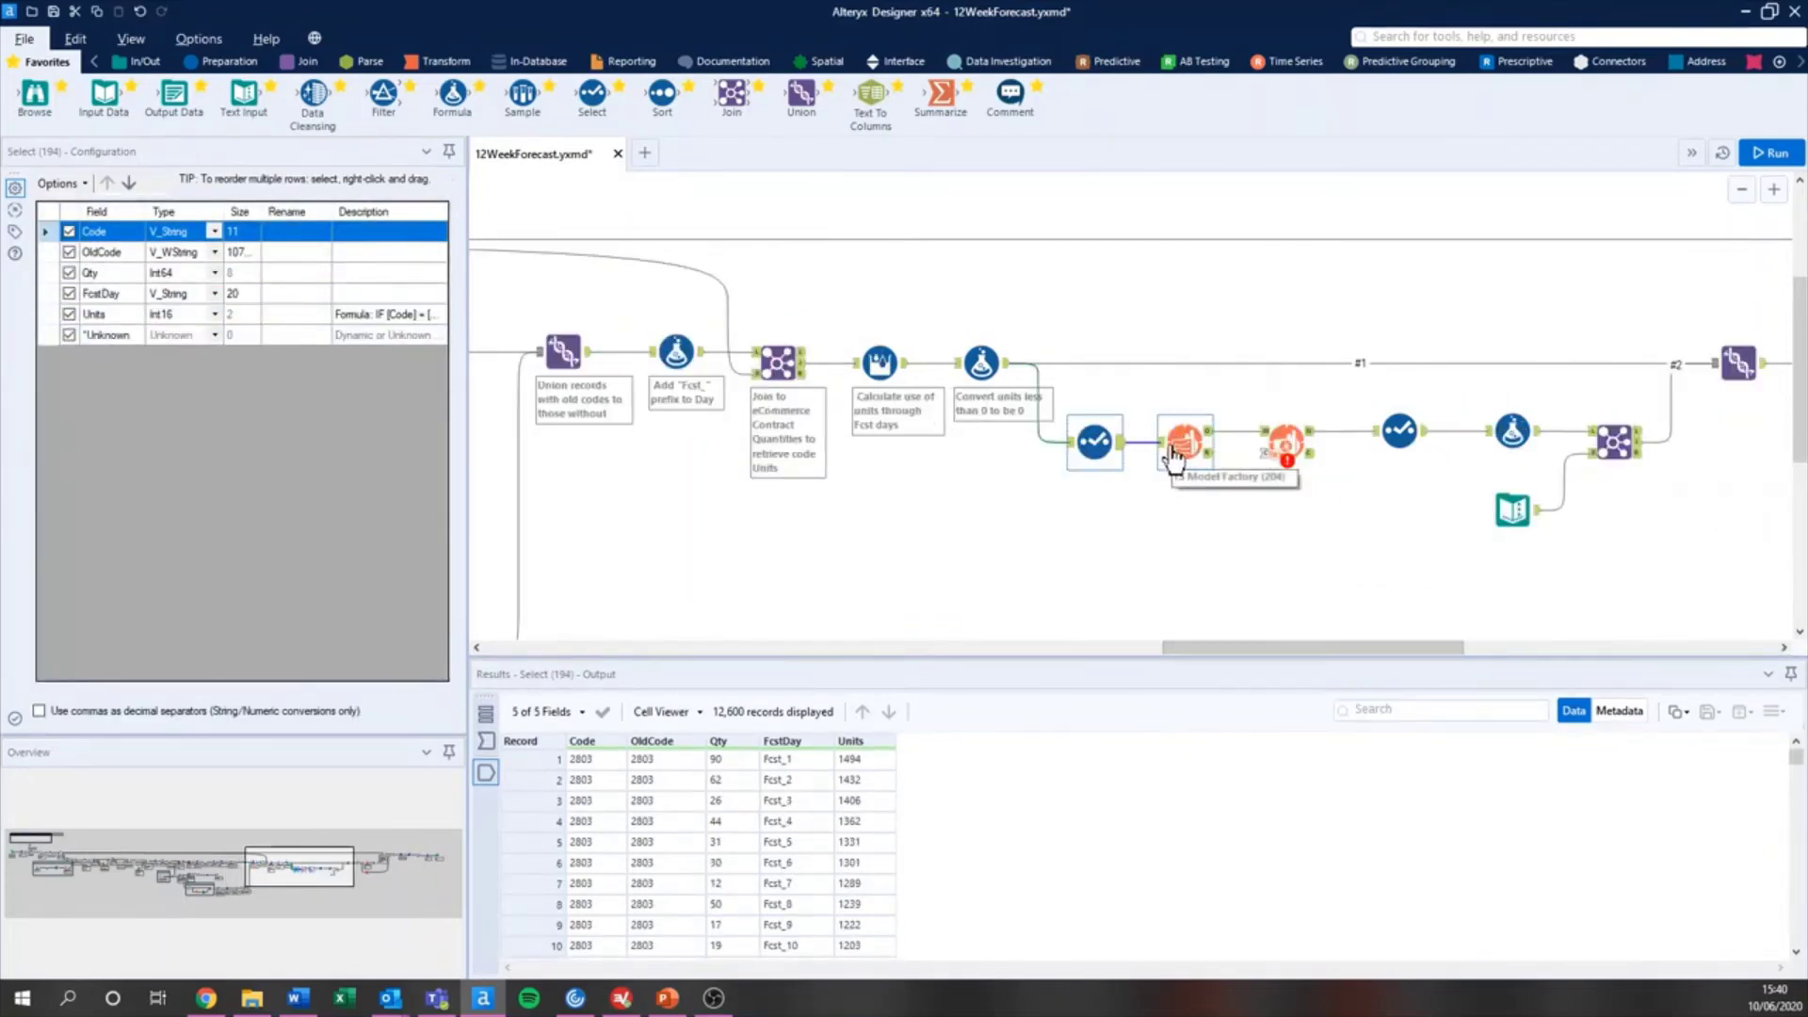
left_click(1172, 454)
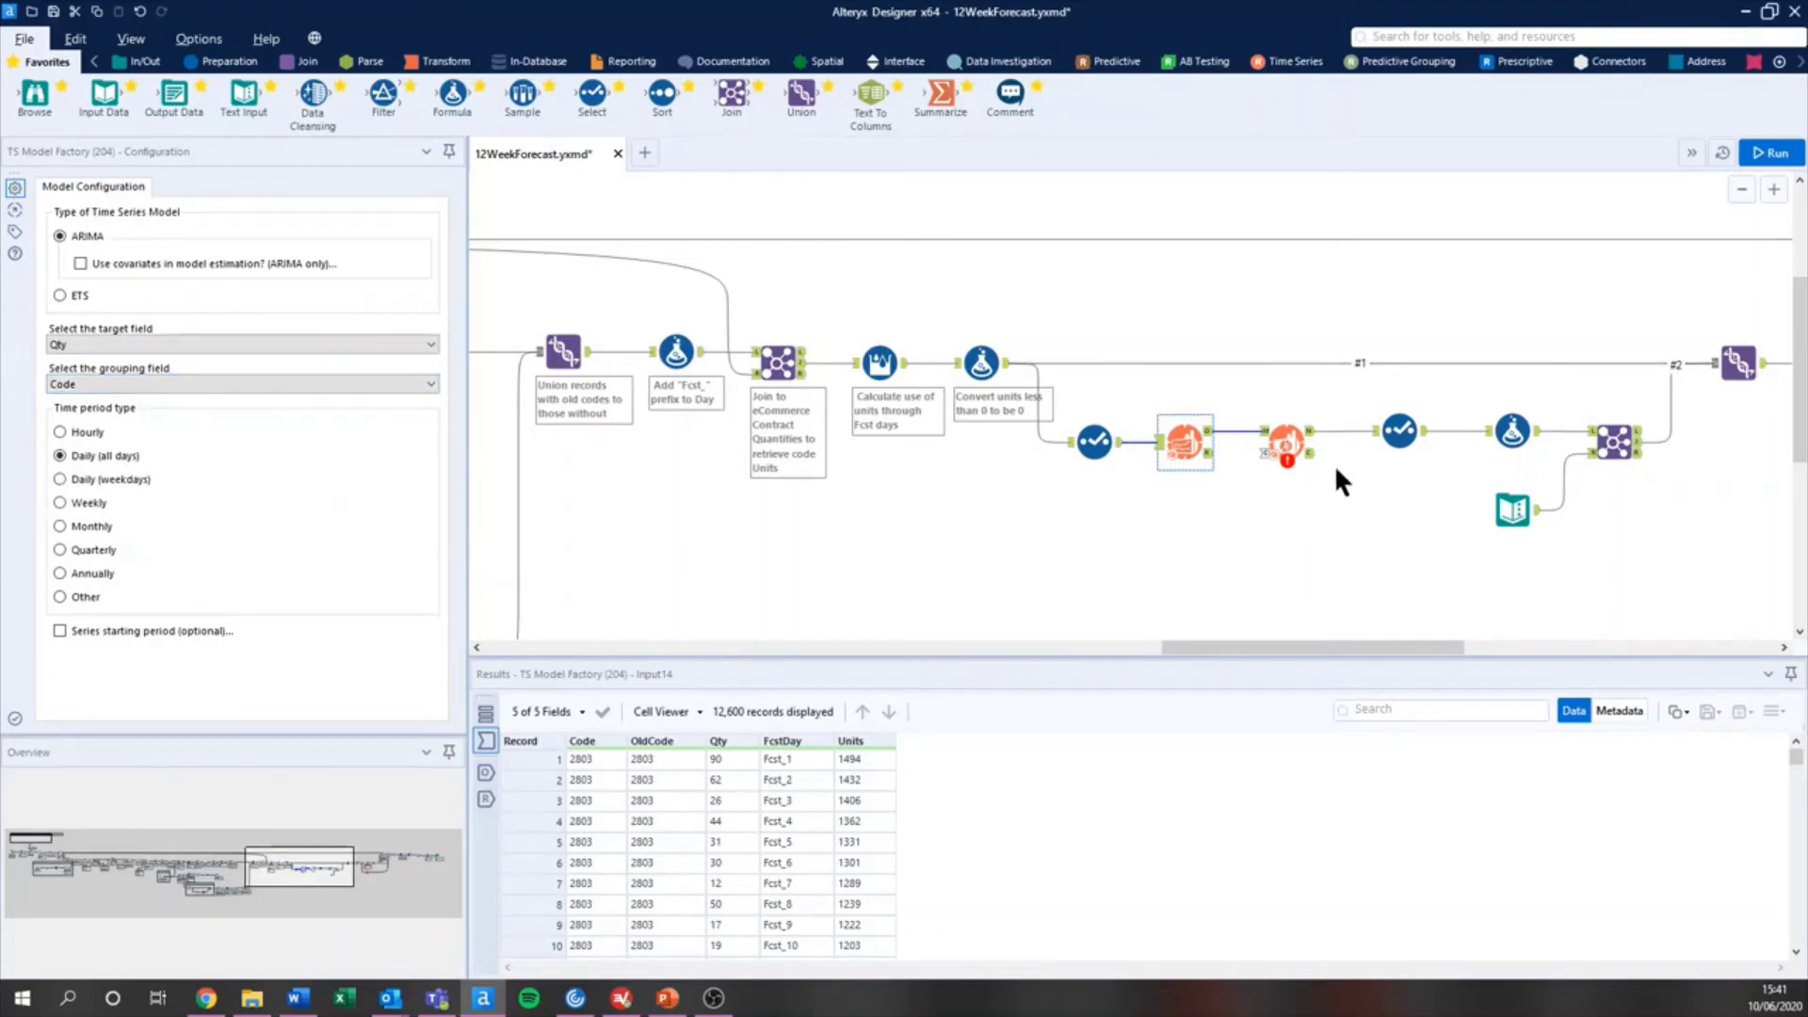
left_click(1209, 435)
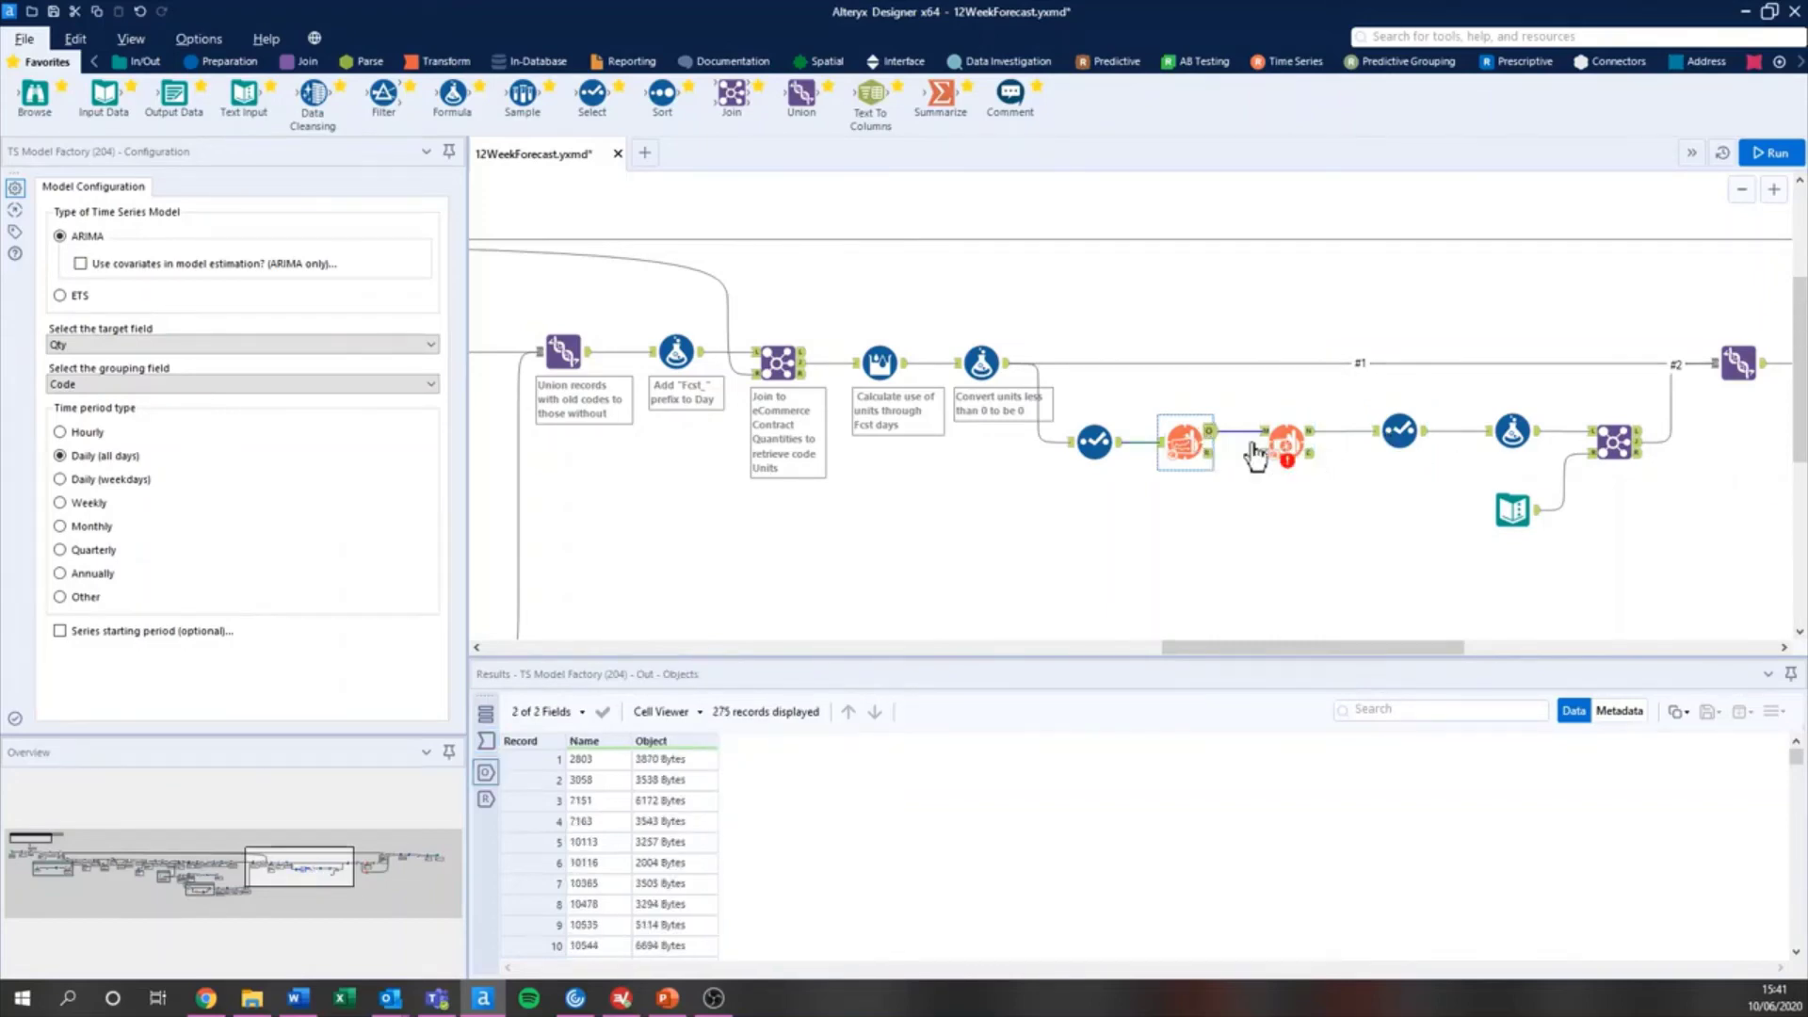
left_click(1310, 430)
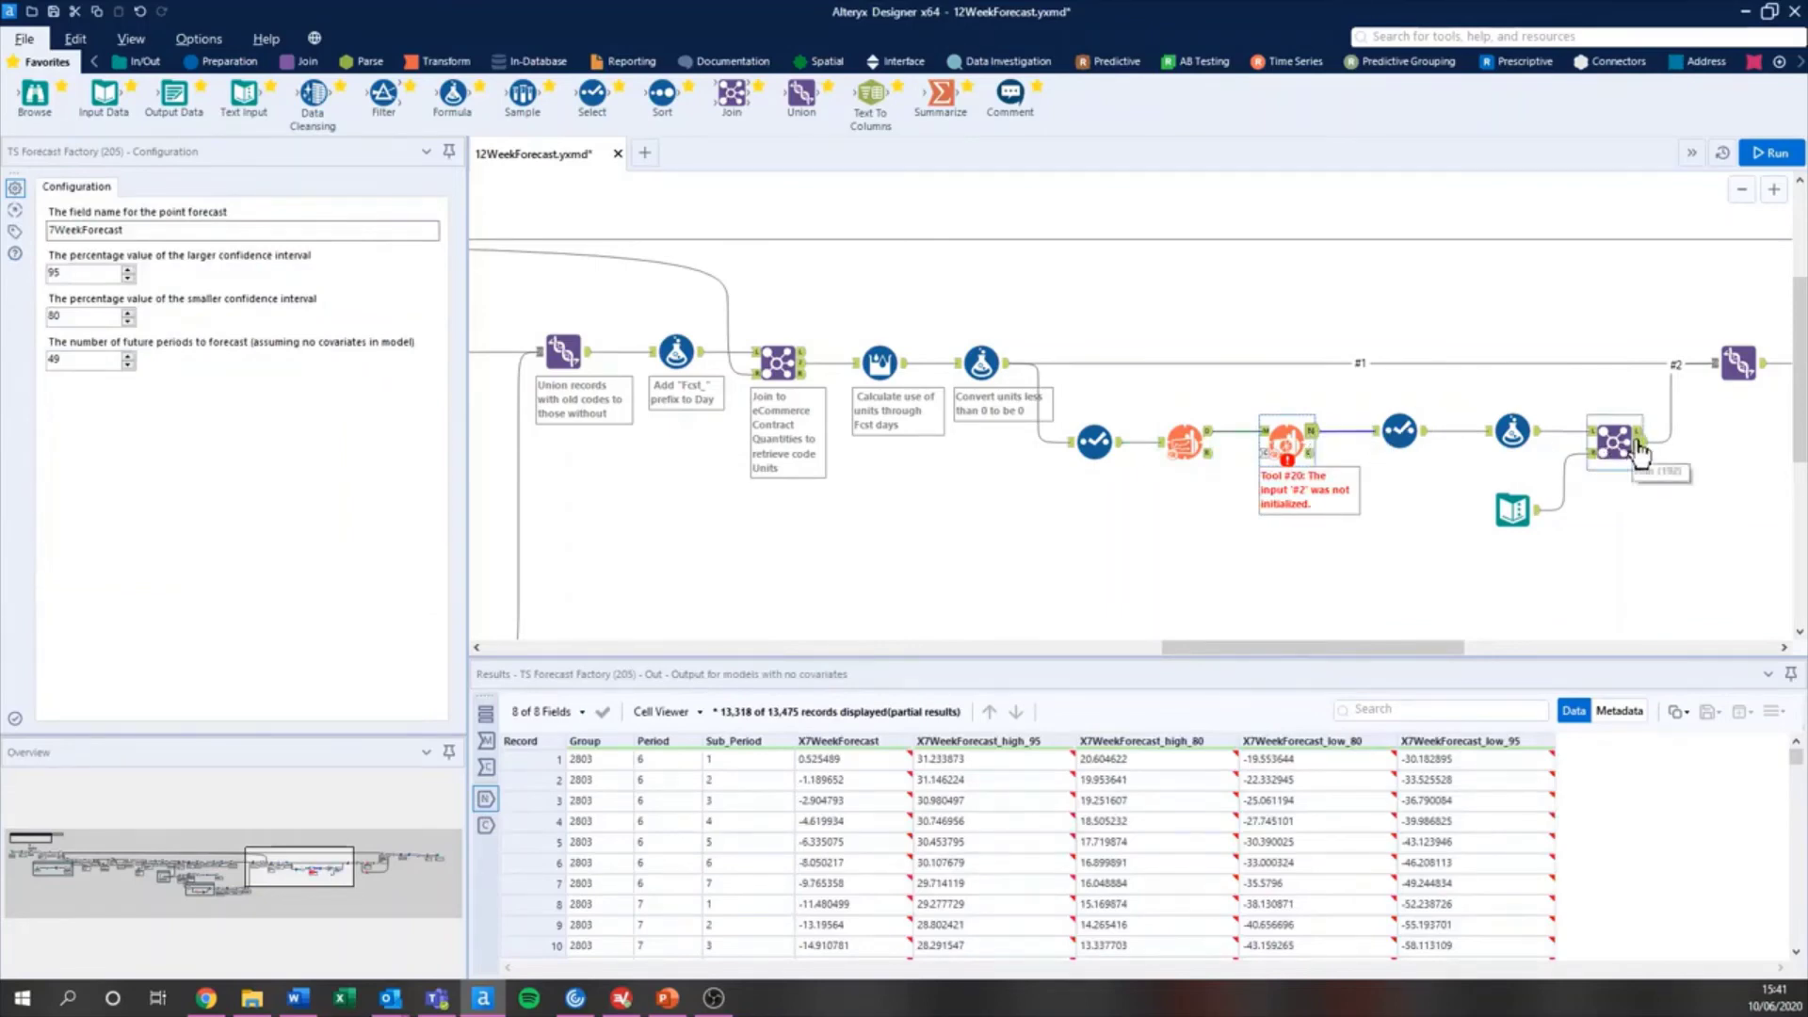
Examine the matched output of the forecast join on Period and Sub_Period, checking Code, Qty and FcstDay in the first records.
left_click(1603, 459)
left_click(595, 756)
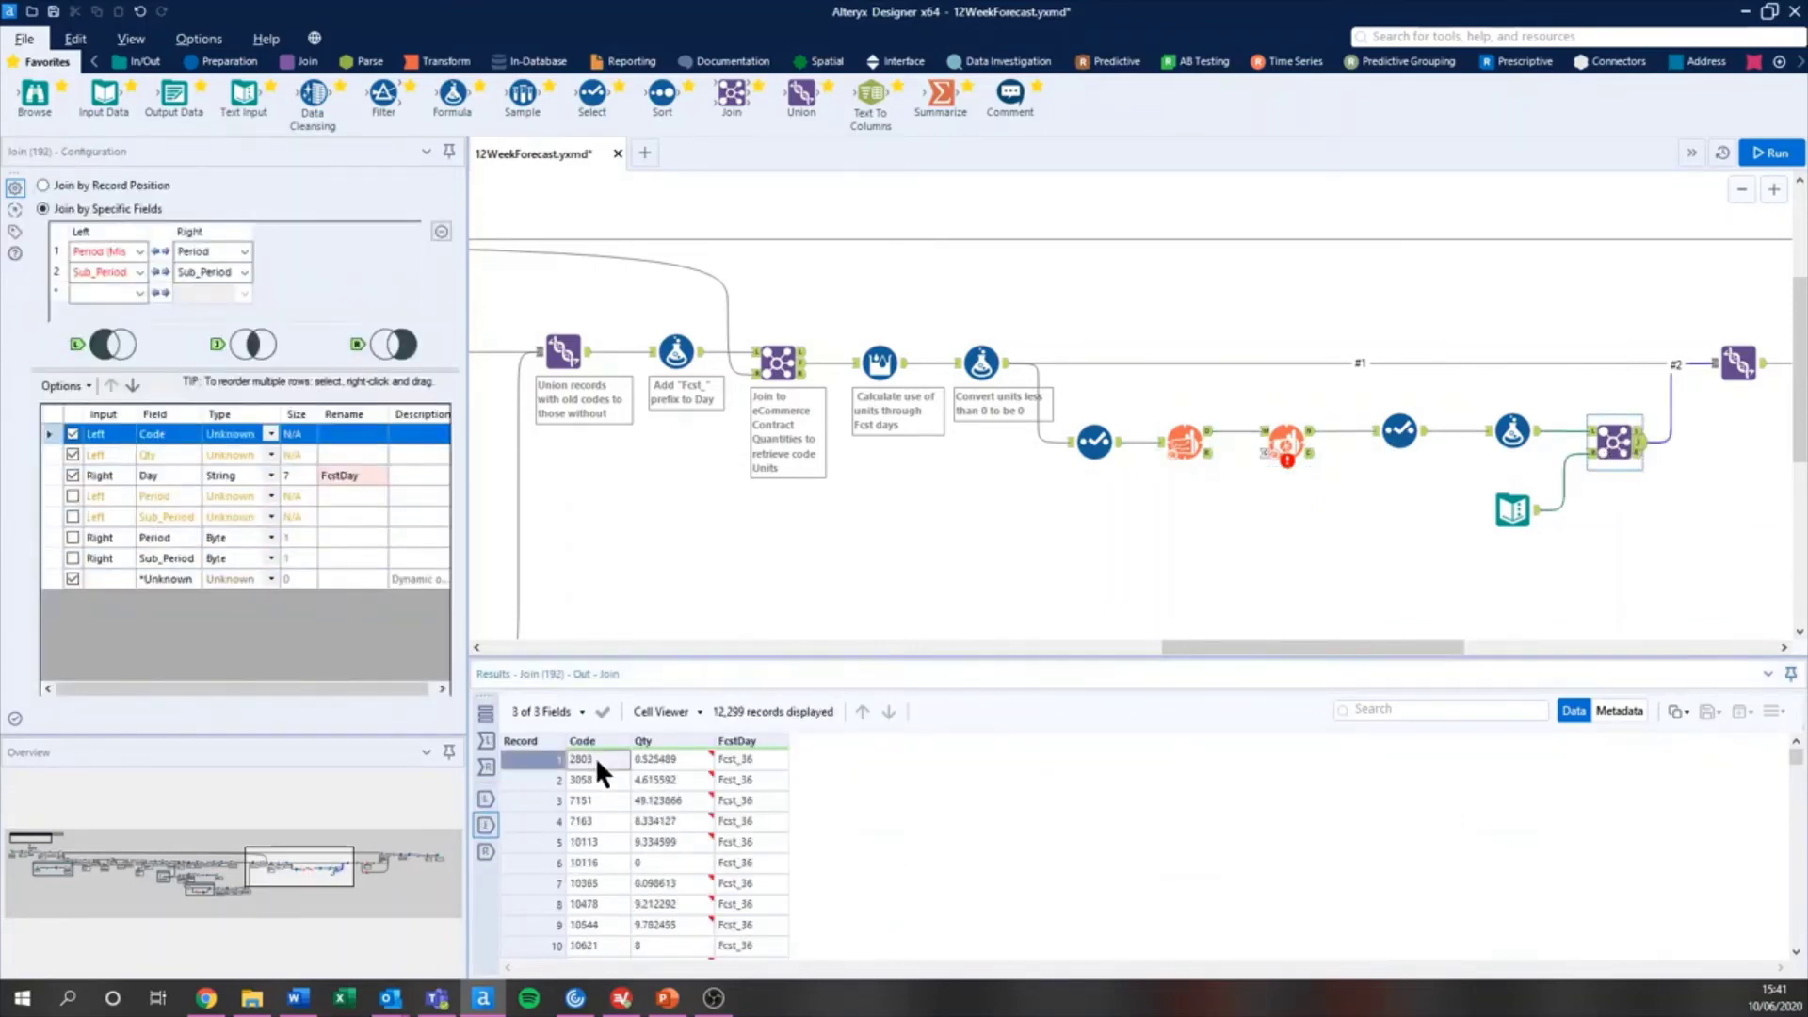
left_click(603, 778)
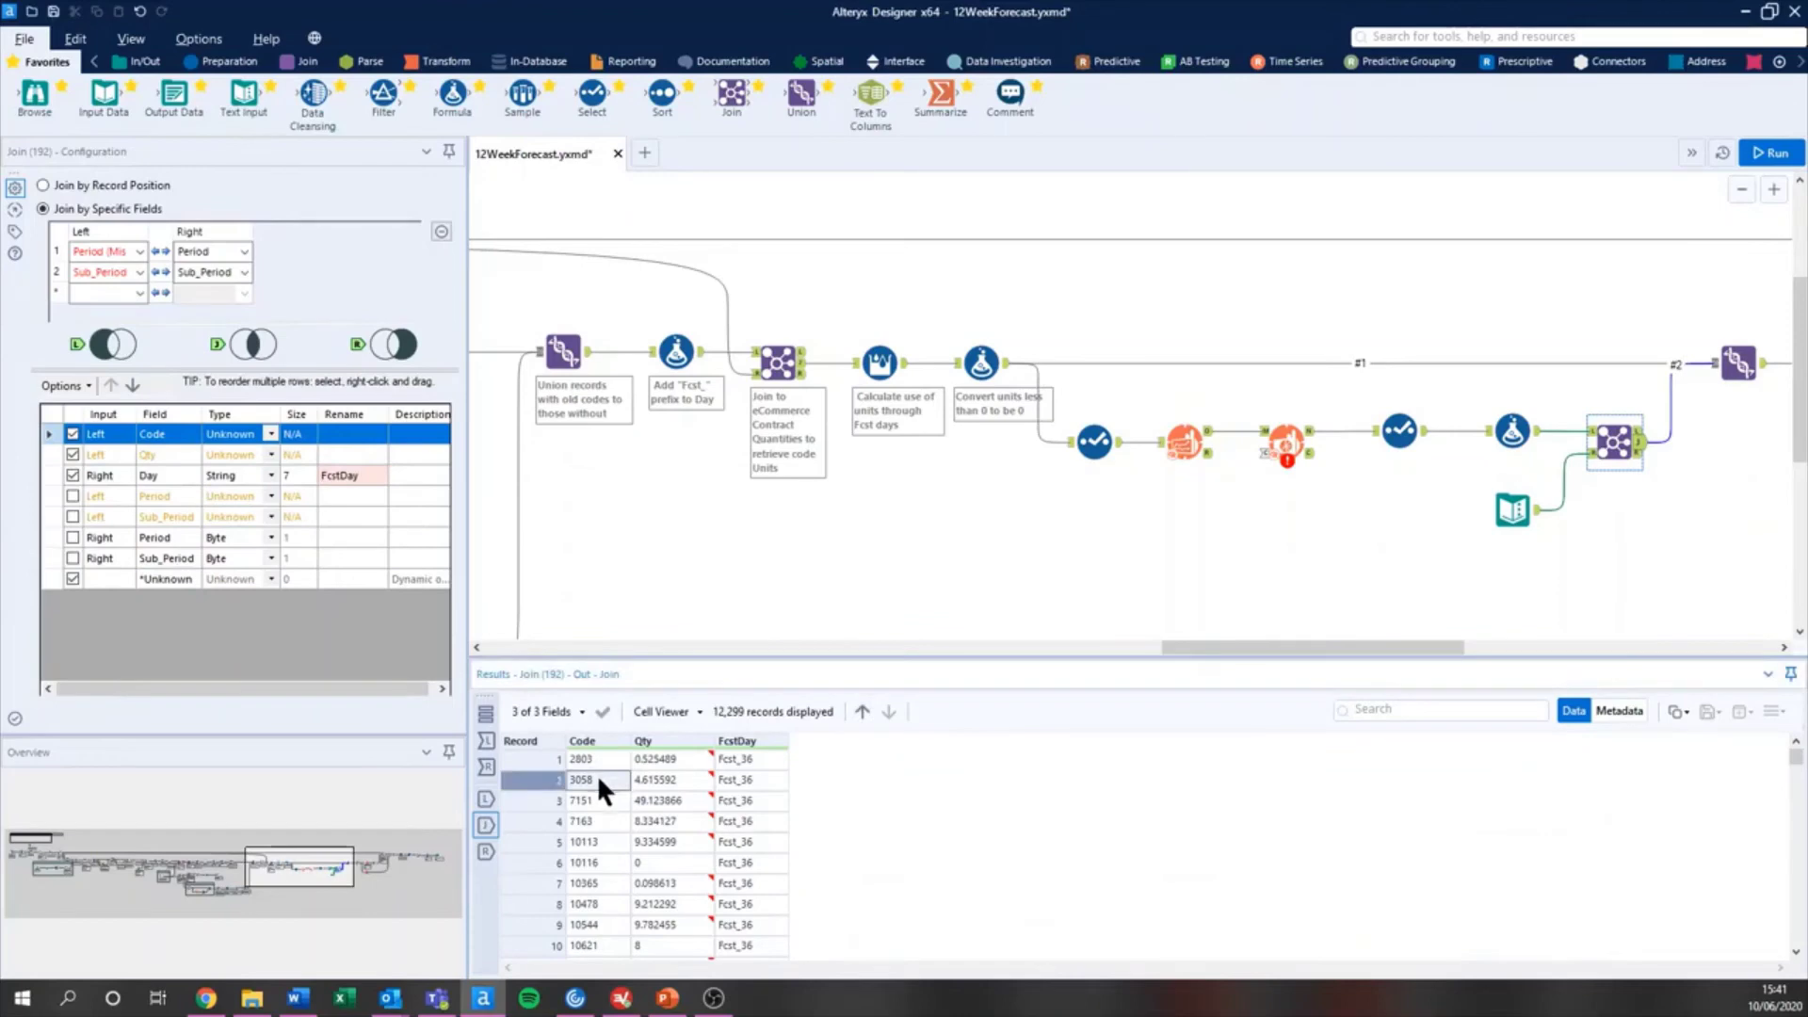
left_click(756, 781)
left_click(687, 780)
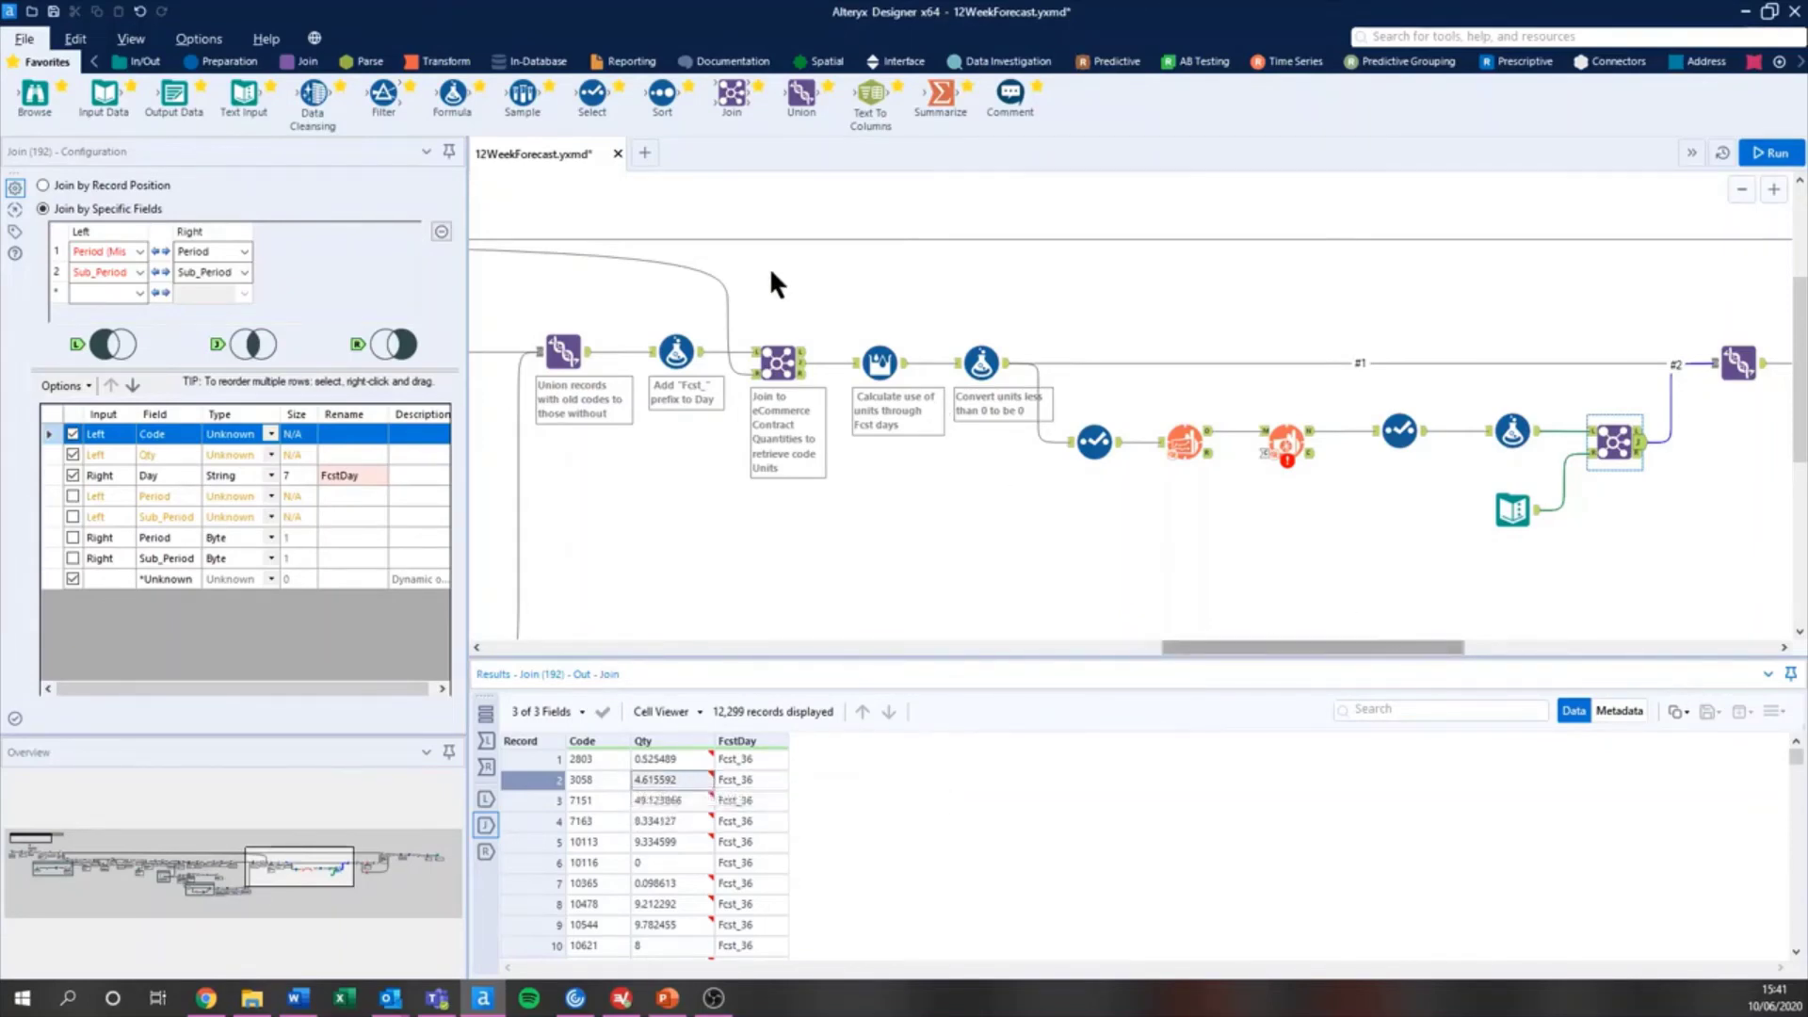
Inspect the output of the formula that converts units less than 0, and the union of those records with the forecast records.
left_click(1004, 368)
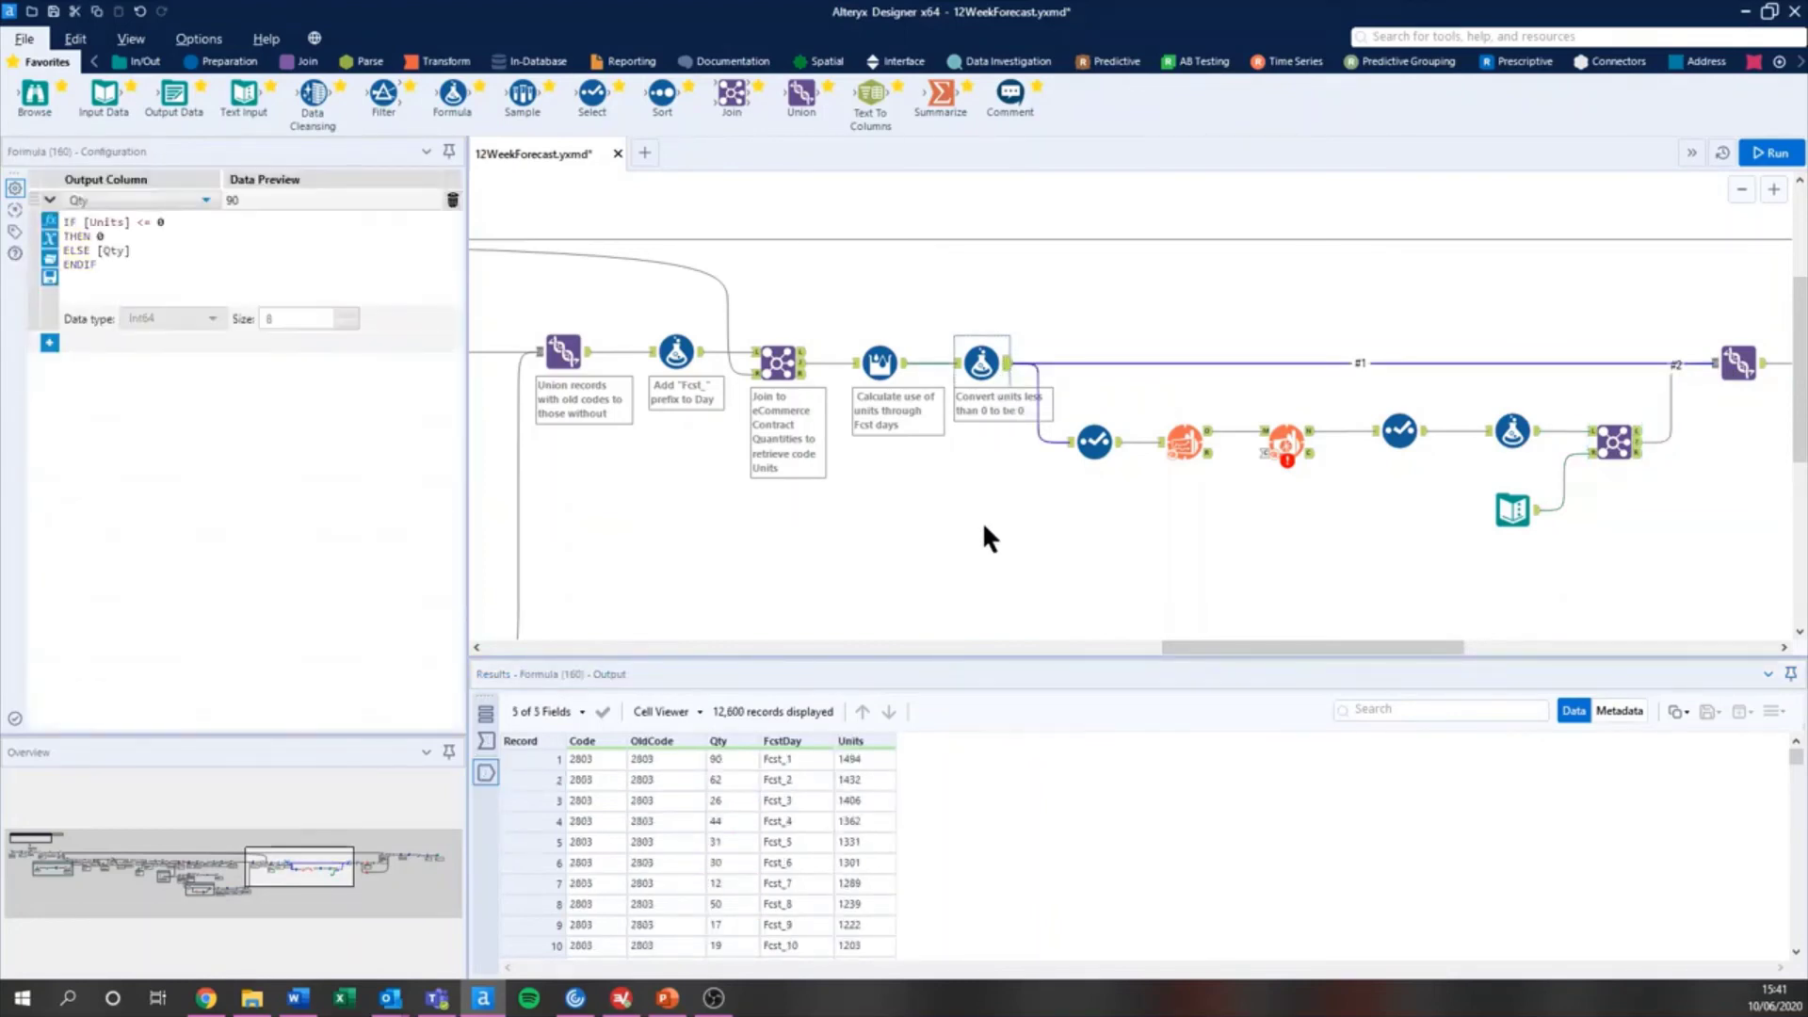
left_click_drag(1228, 647, 1300, 650)
left_click(1396, 450)
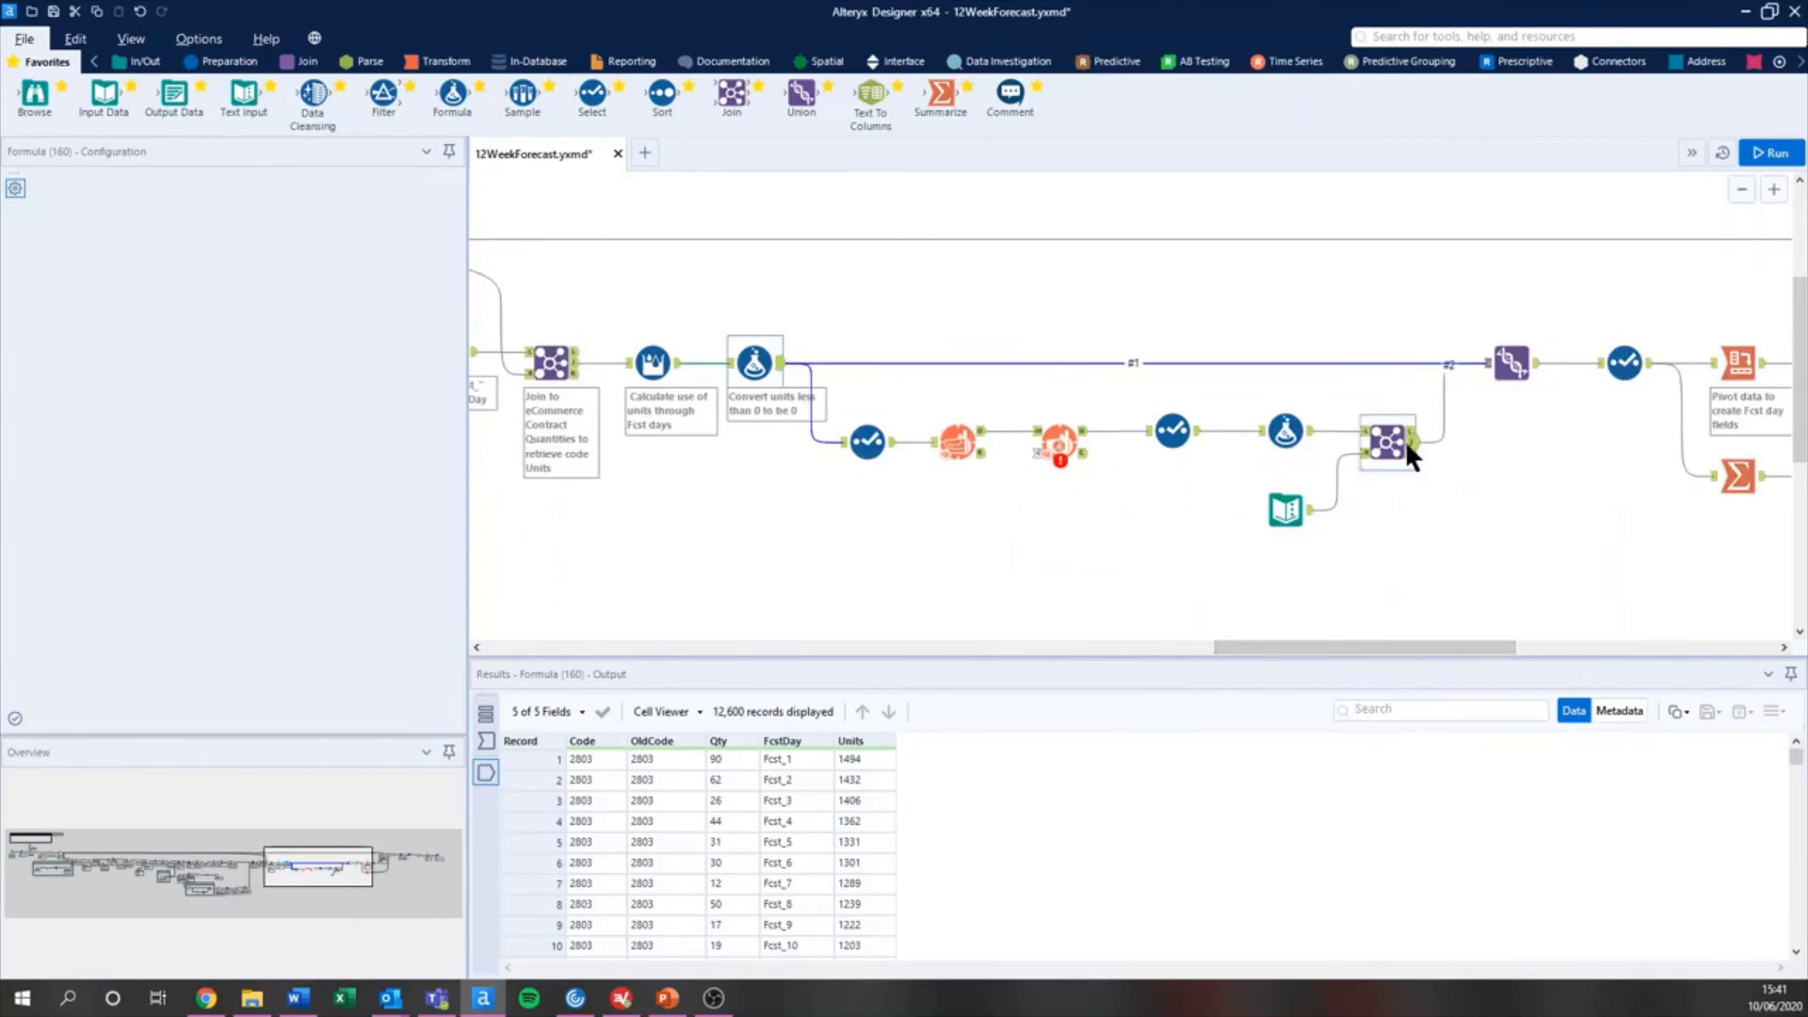
left_click(1511, 363)
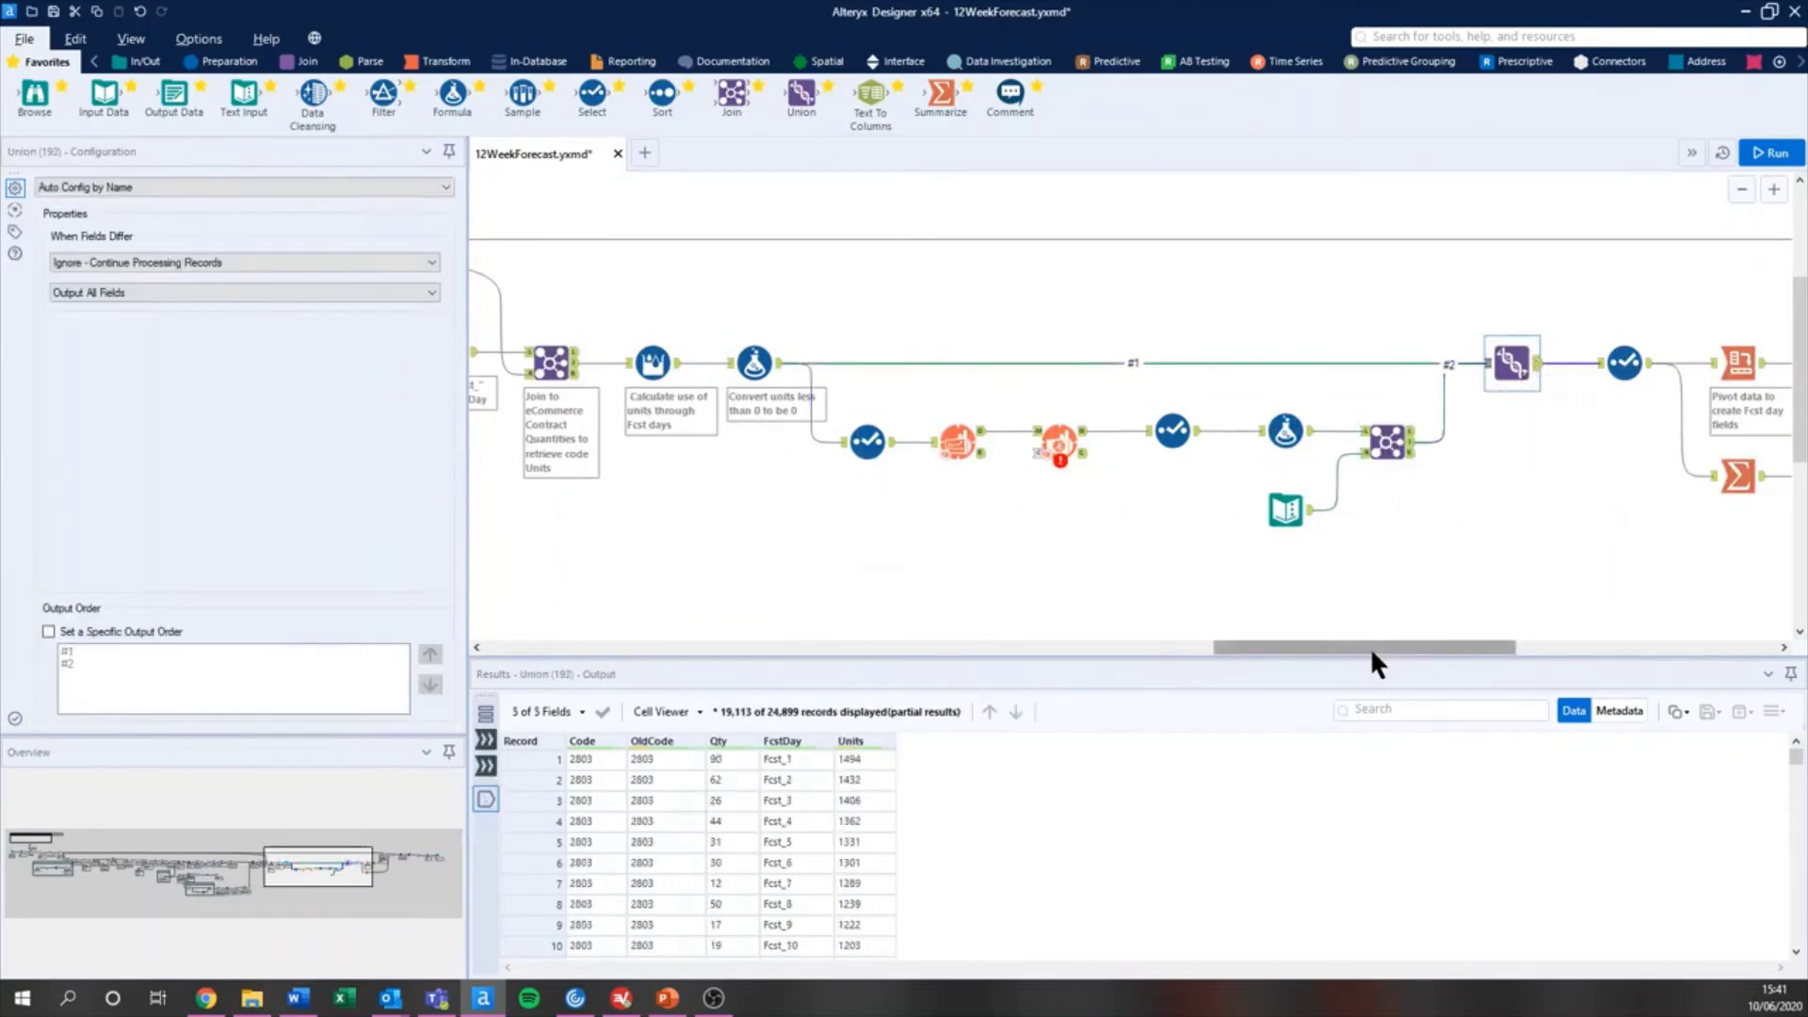
left_click_drag(1370, 648, 1476, 650)
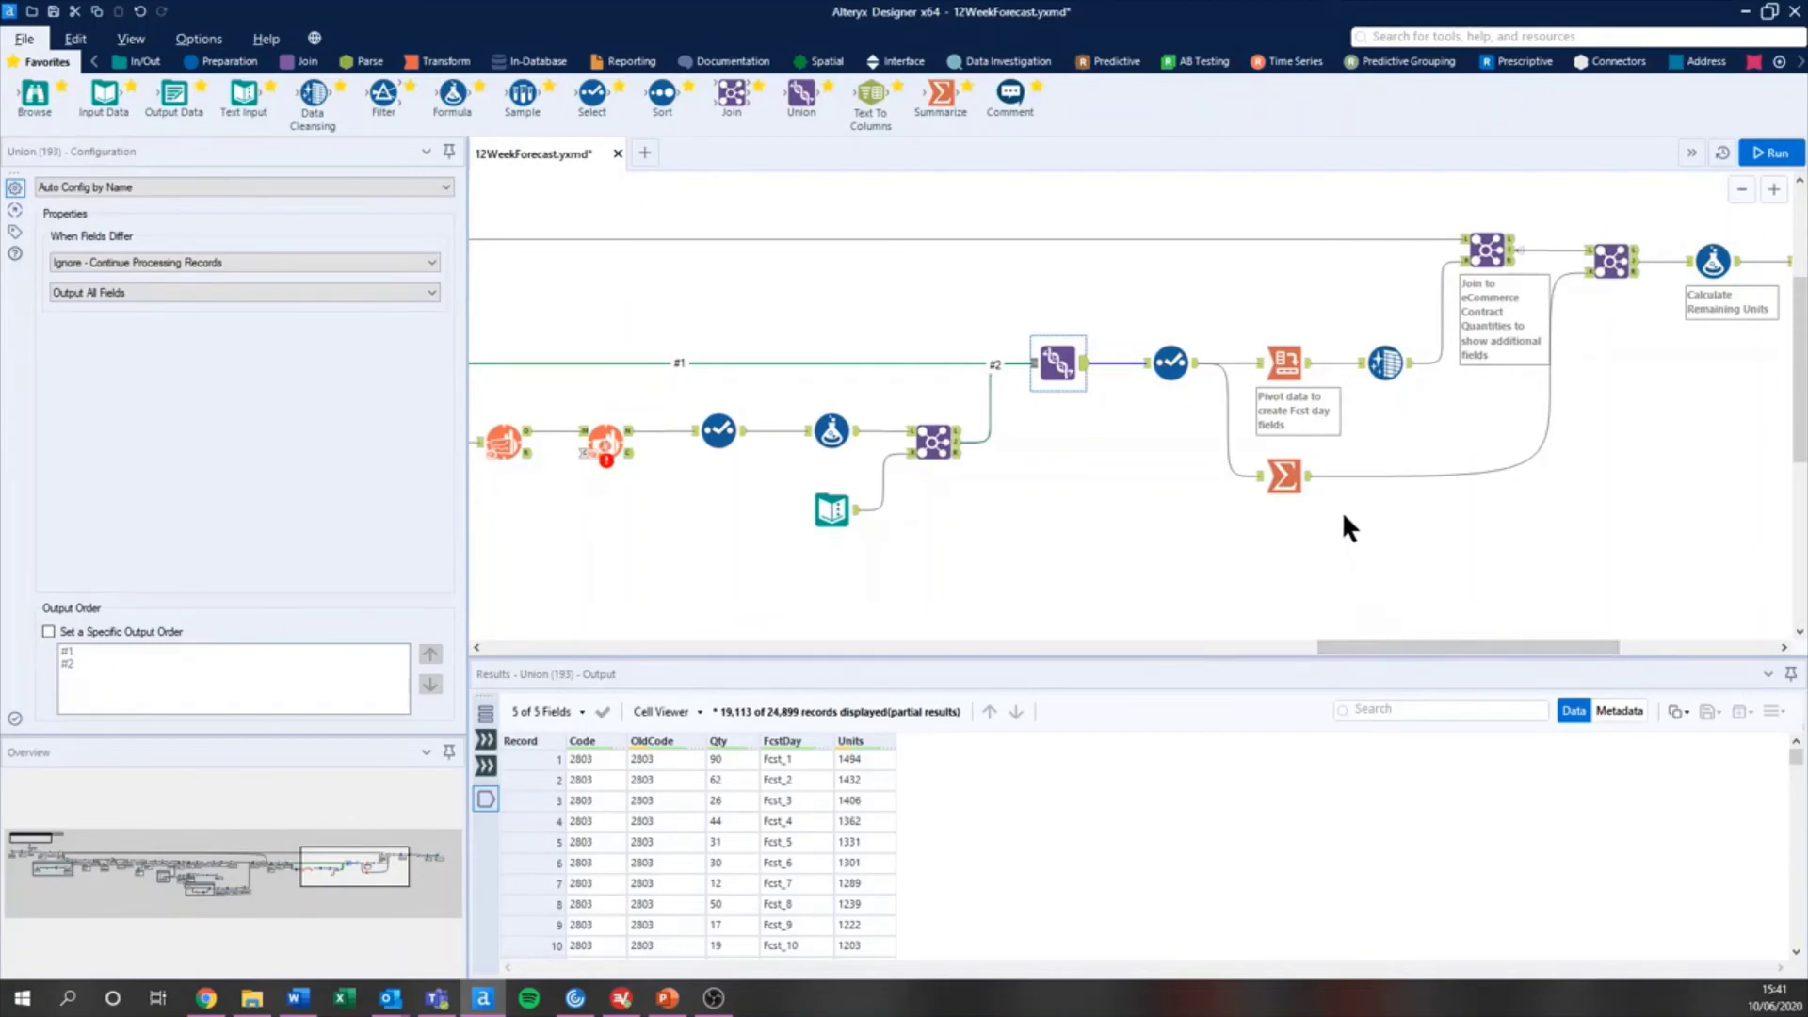
left_click_drag(617, 777, 845, 853)
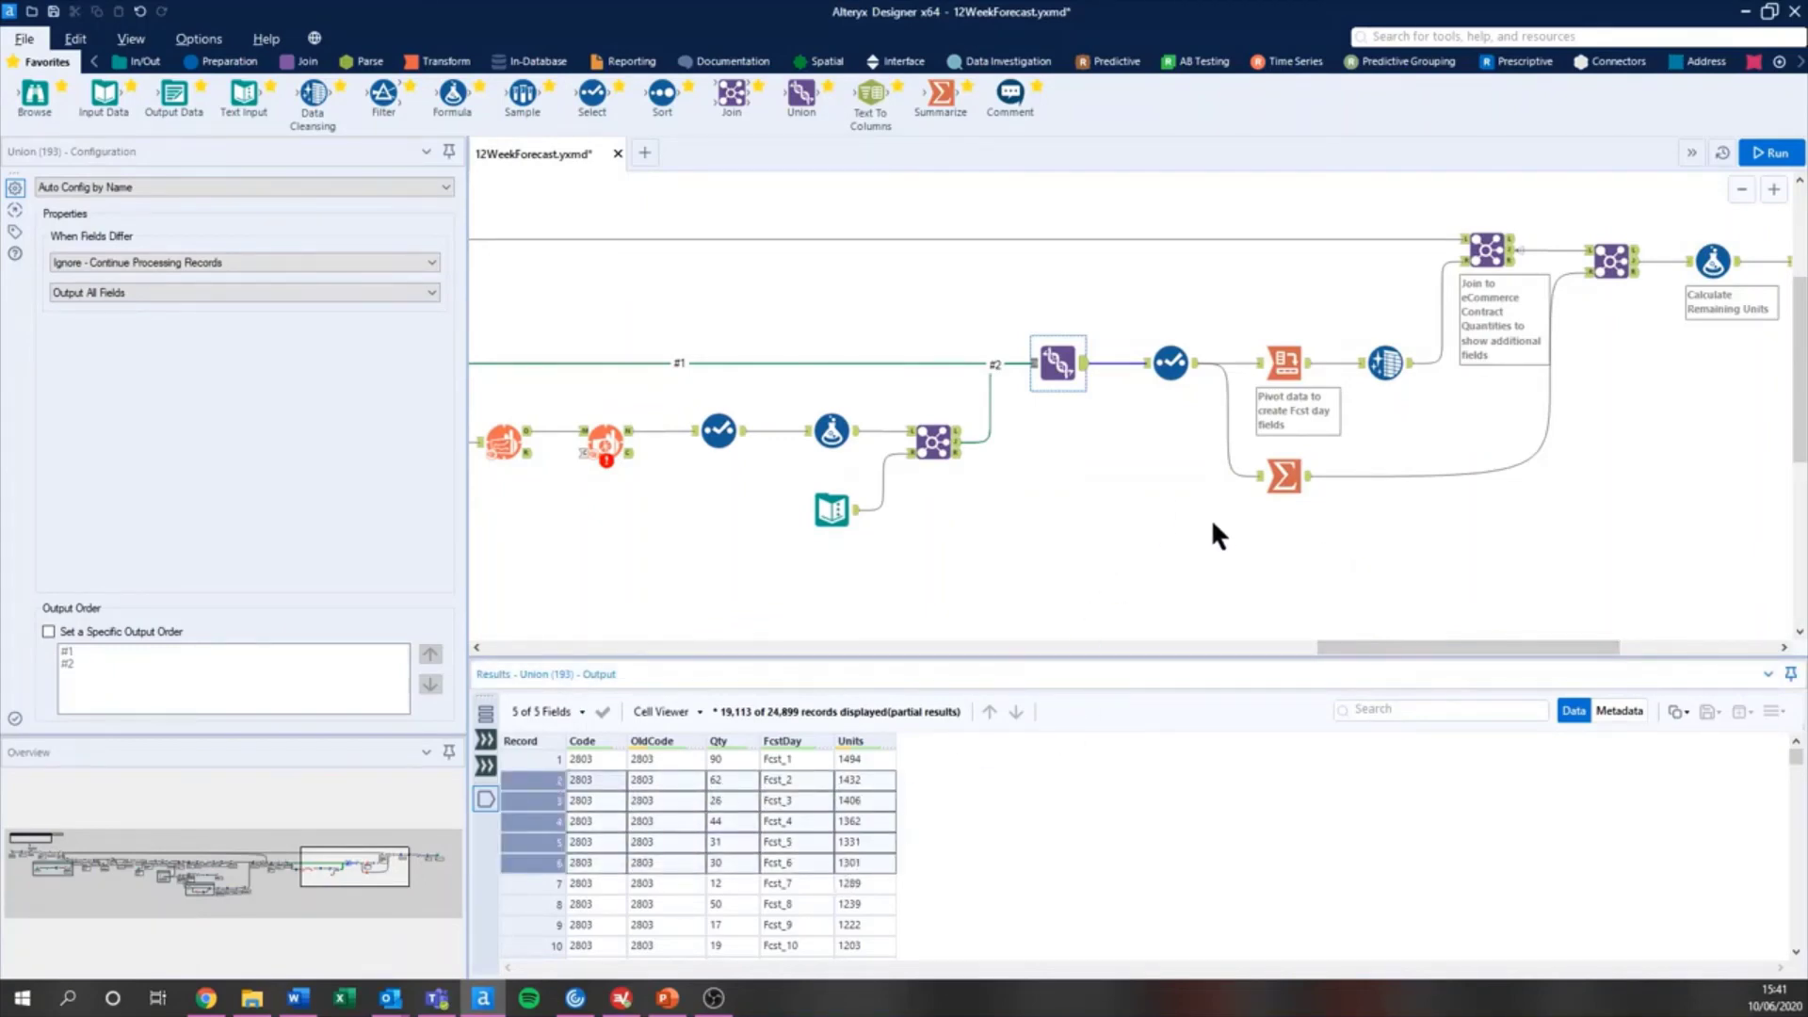
Compare the input and output of the Cross Tab tool, checking the Code rows and the pivoted Fcst day columns.
left_click(1271, 369)
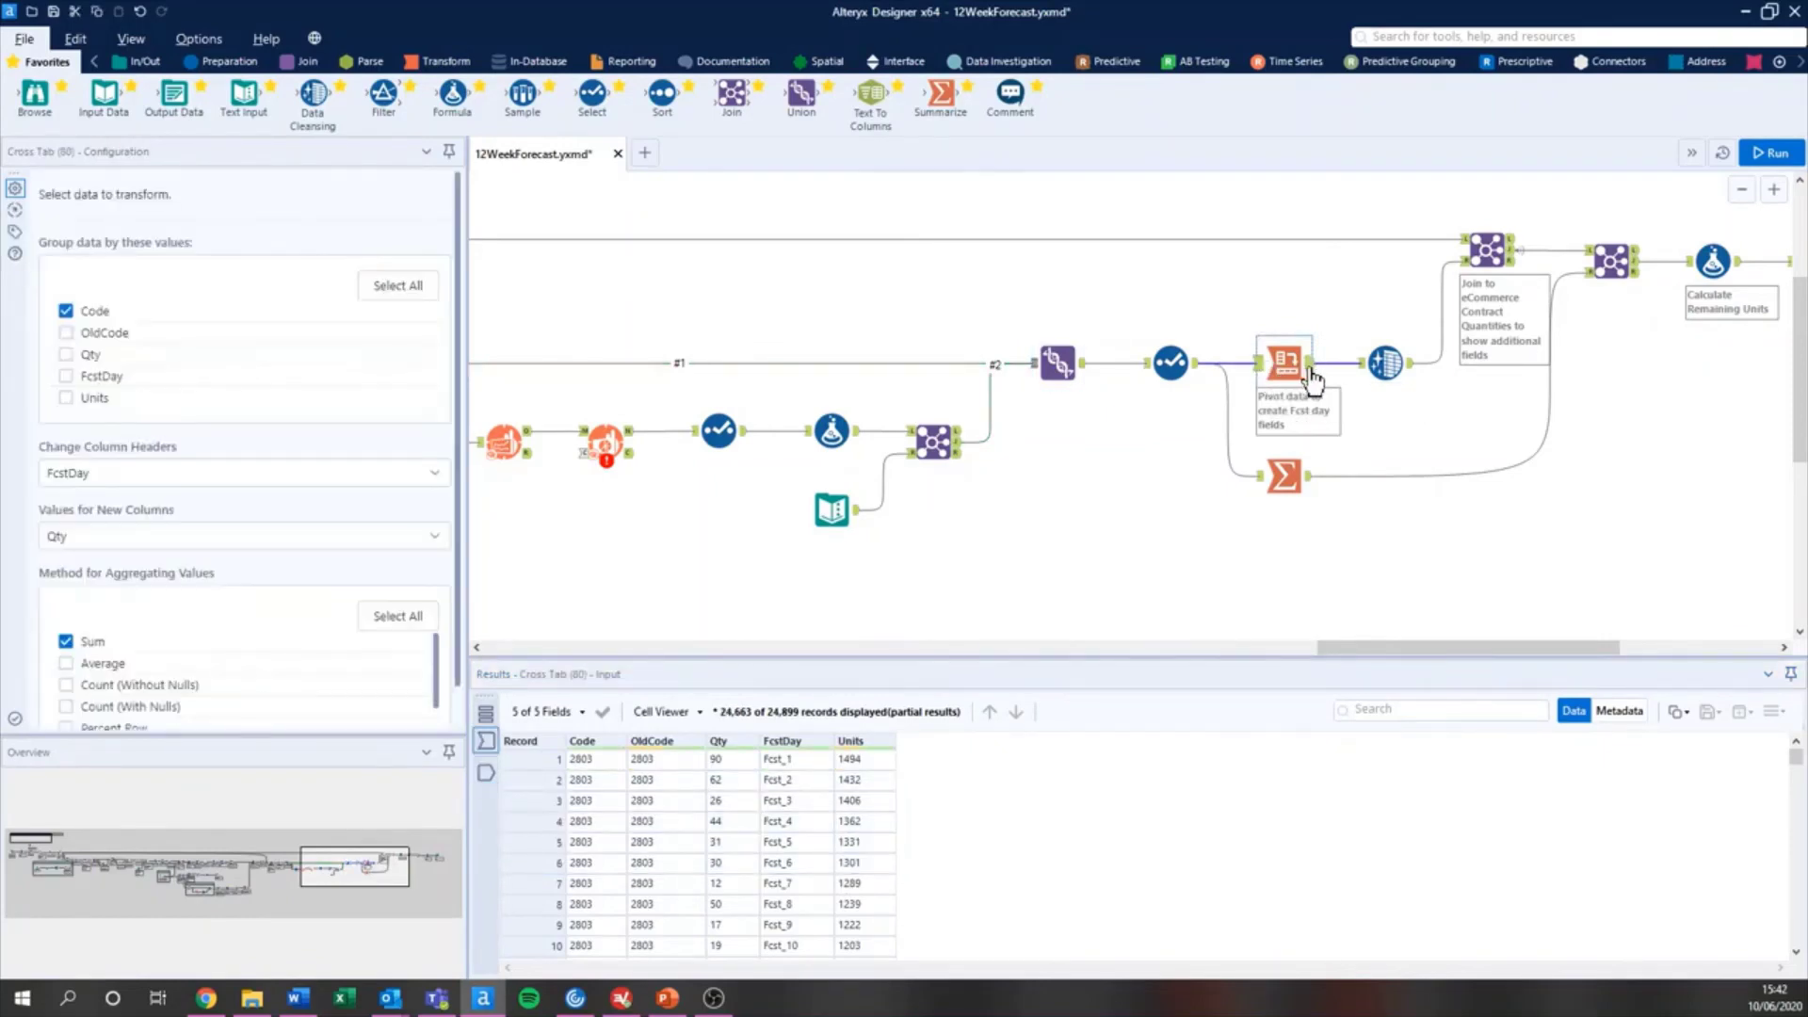
left_click(1310, 363)
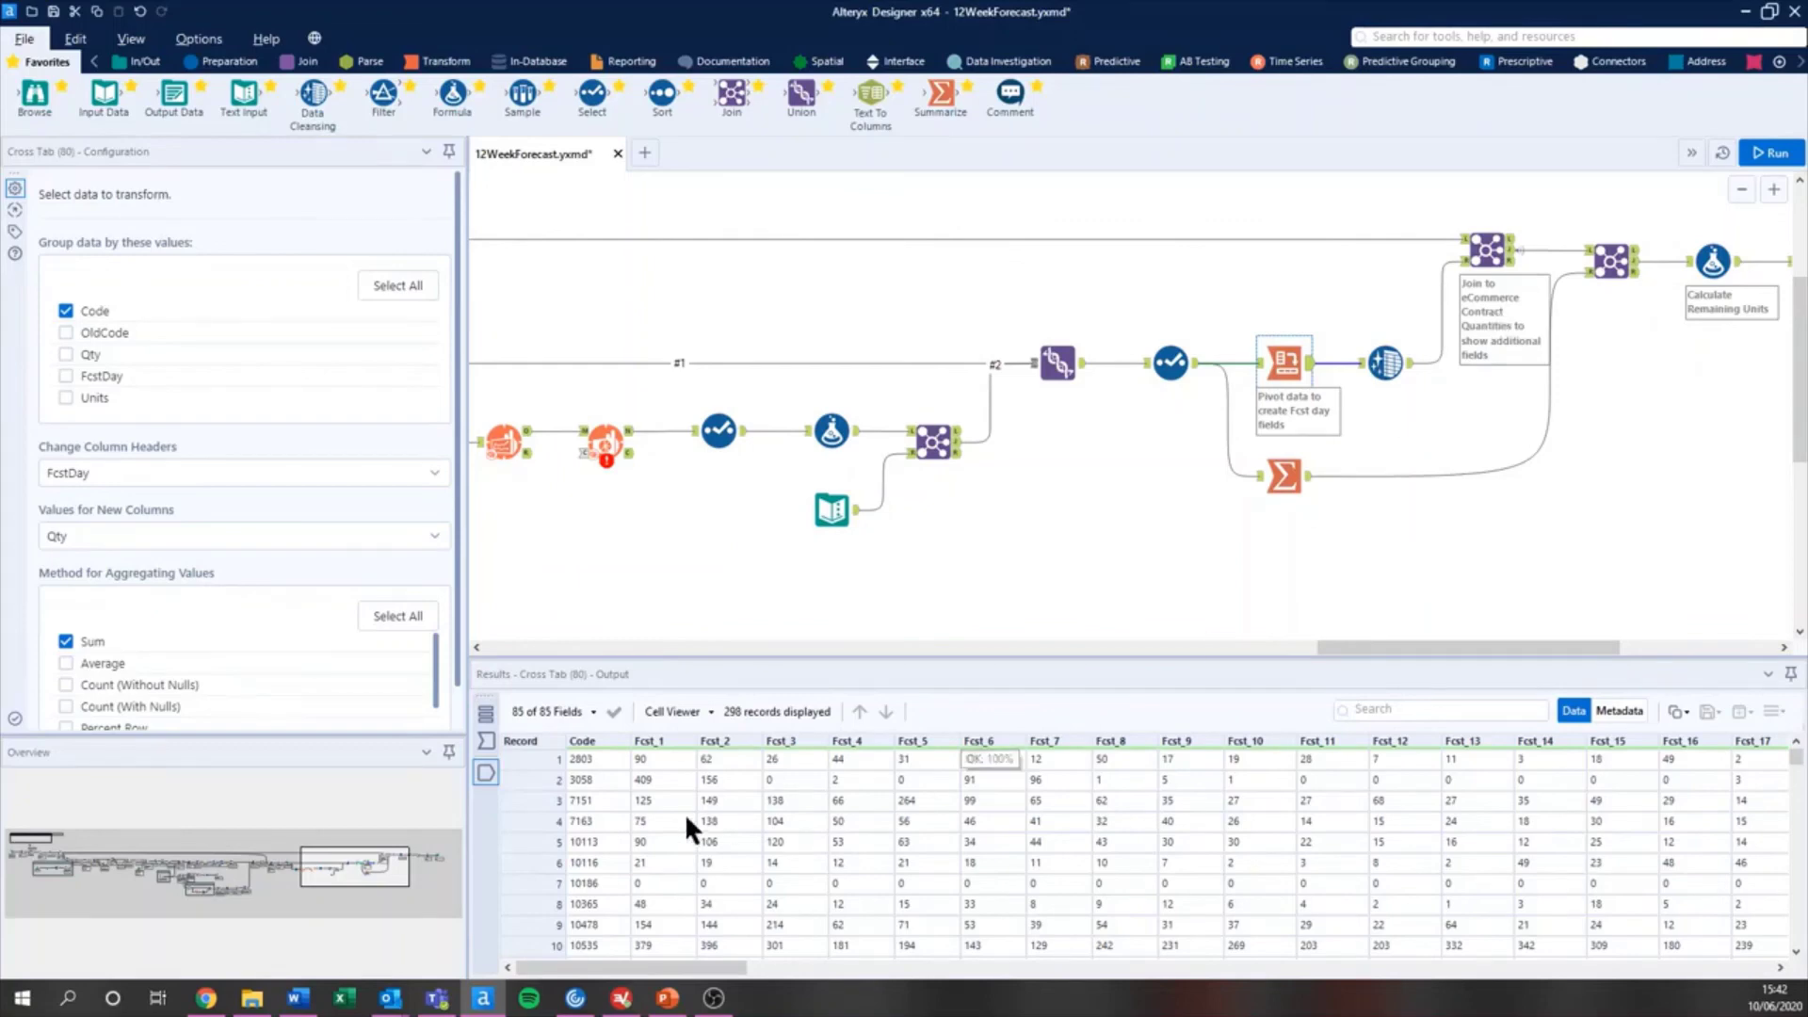
left_click(595, 761)
left_click(601, 857, "shift")
left_click_drag(650, 776, 1369, 799)
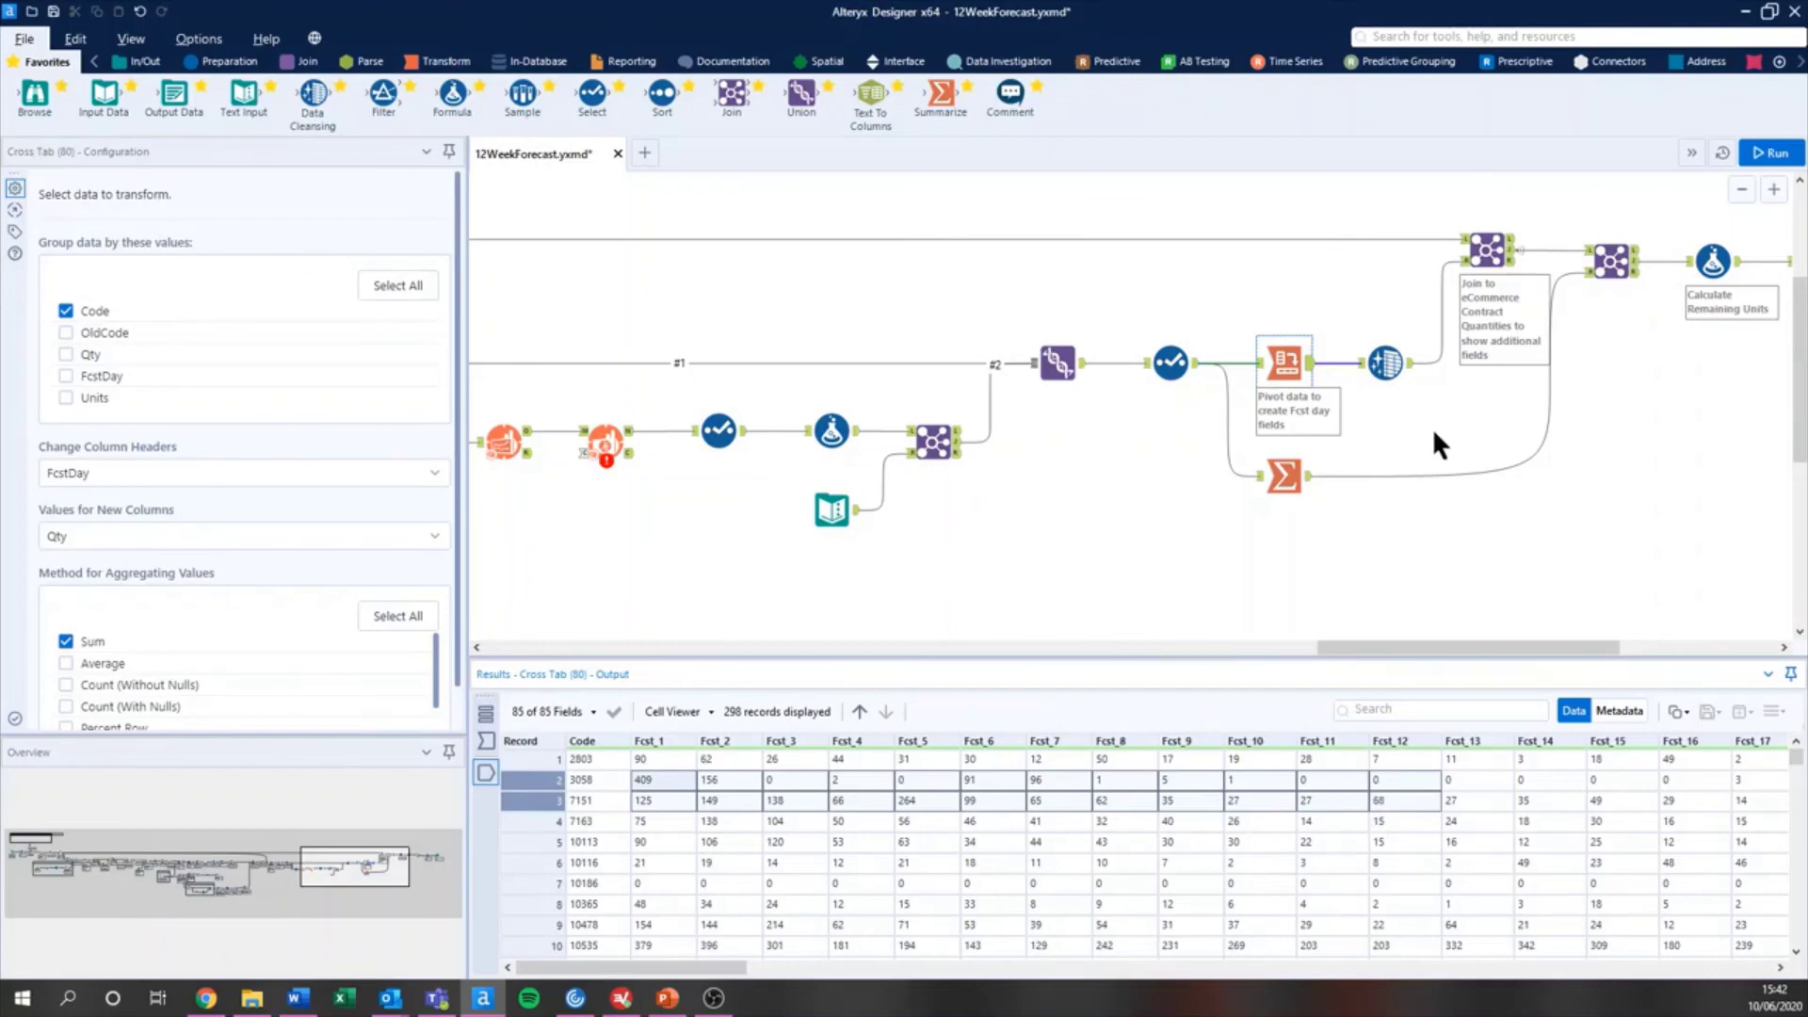
Examine the output of the join that adds the eCommerce Contract Quantities fields, and the final field order feeding the 12WeekForecast.yxdb output.
left_click(1471, 247)
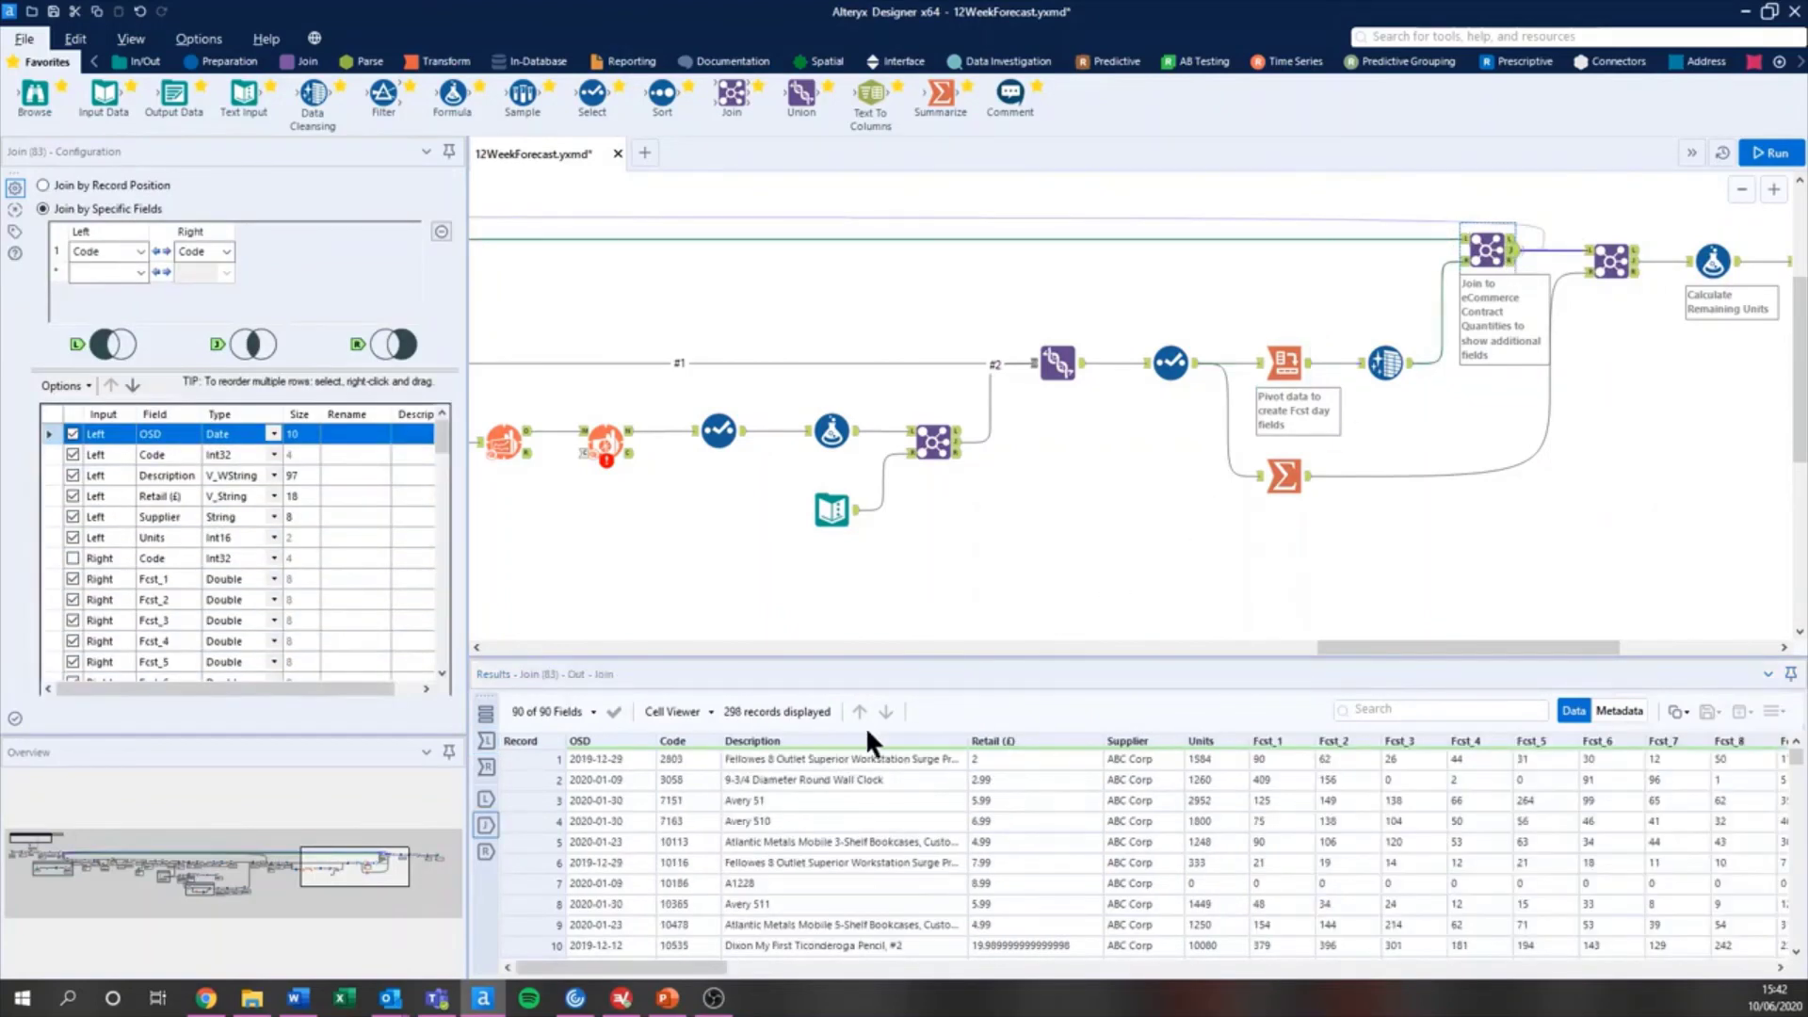
left_click_drag(619, 800, 1060, 834)
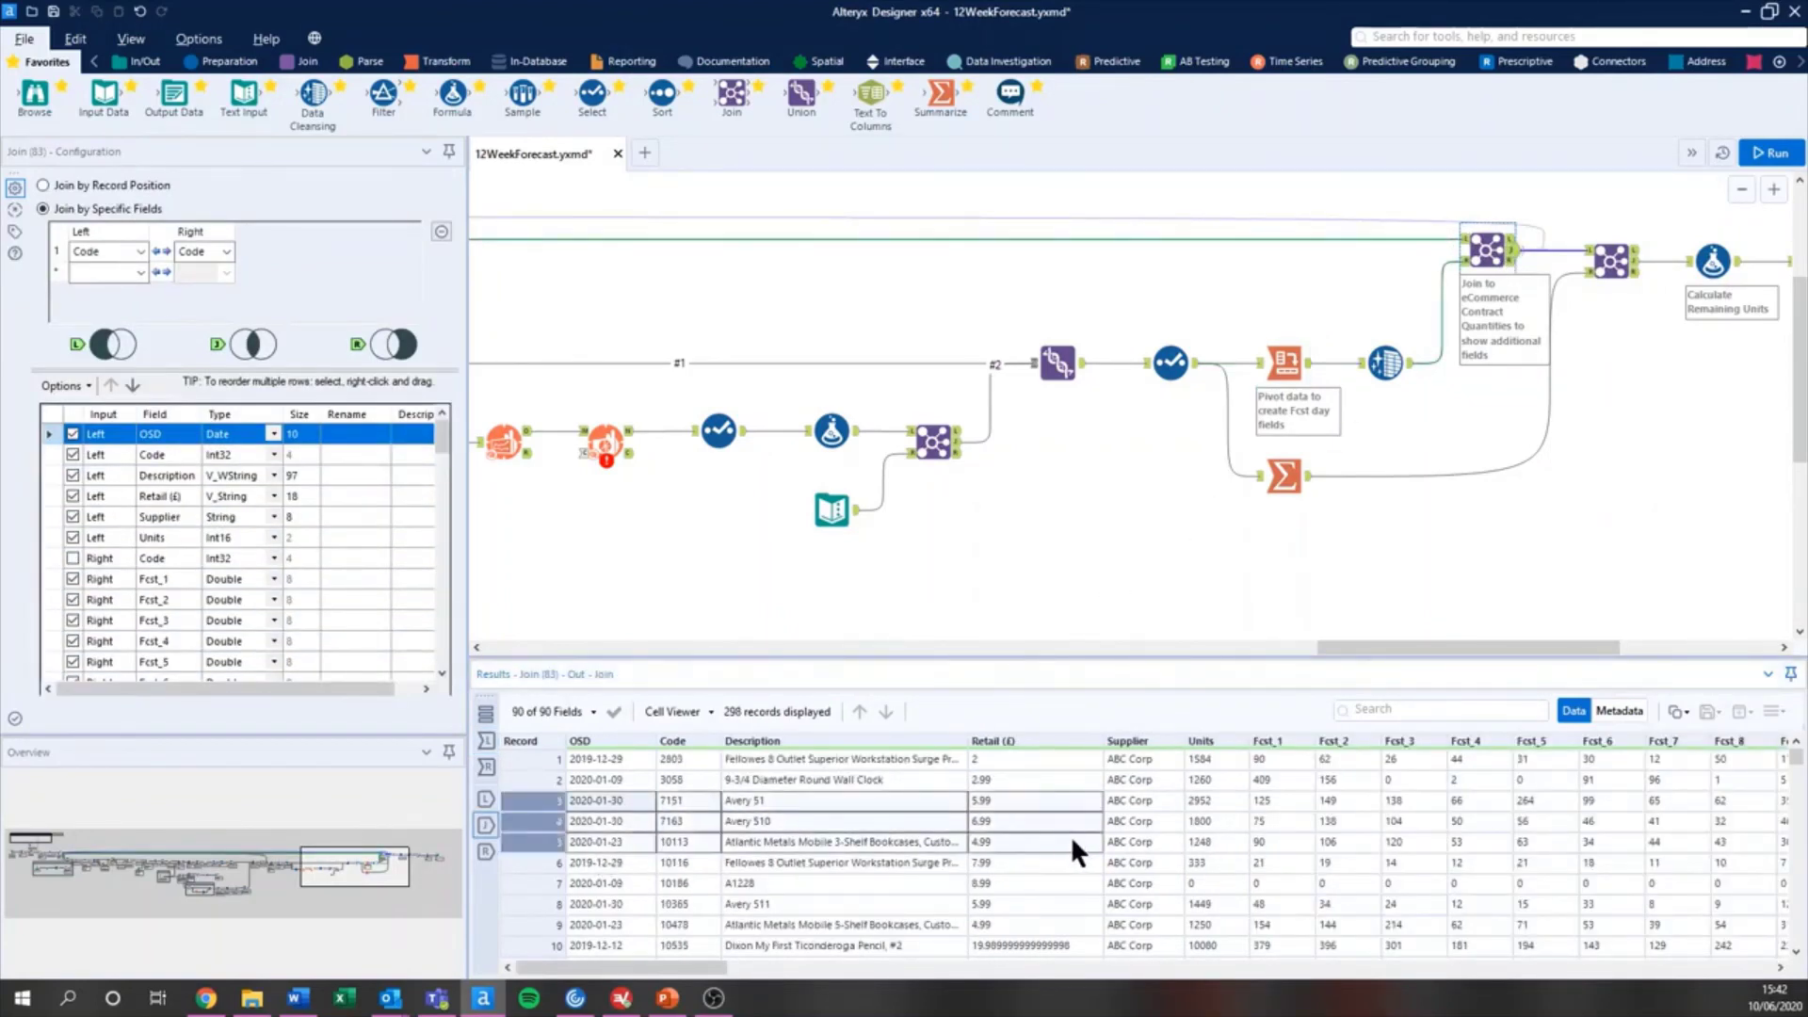
left_click_drag(1592, 648, 1706, 648)
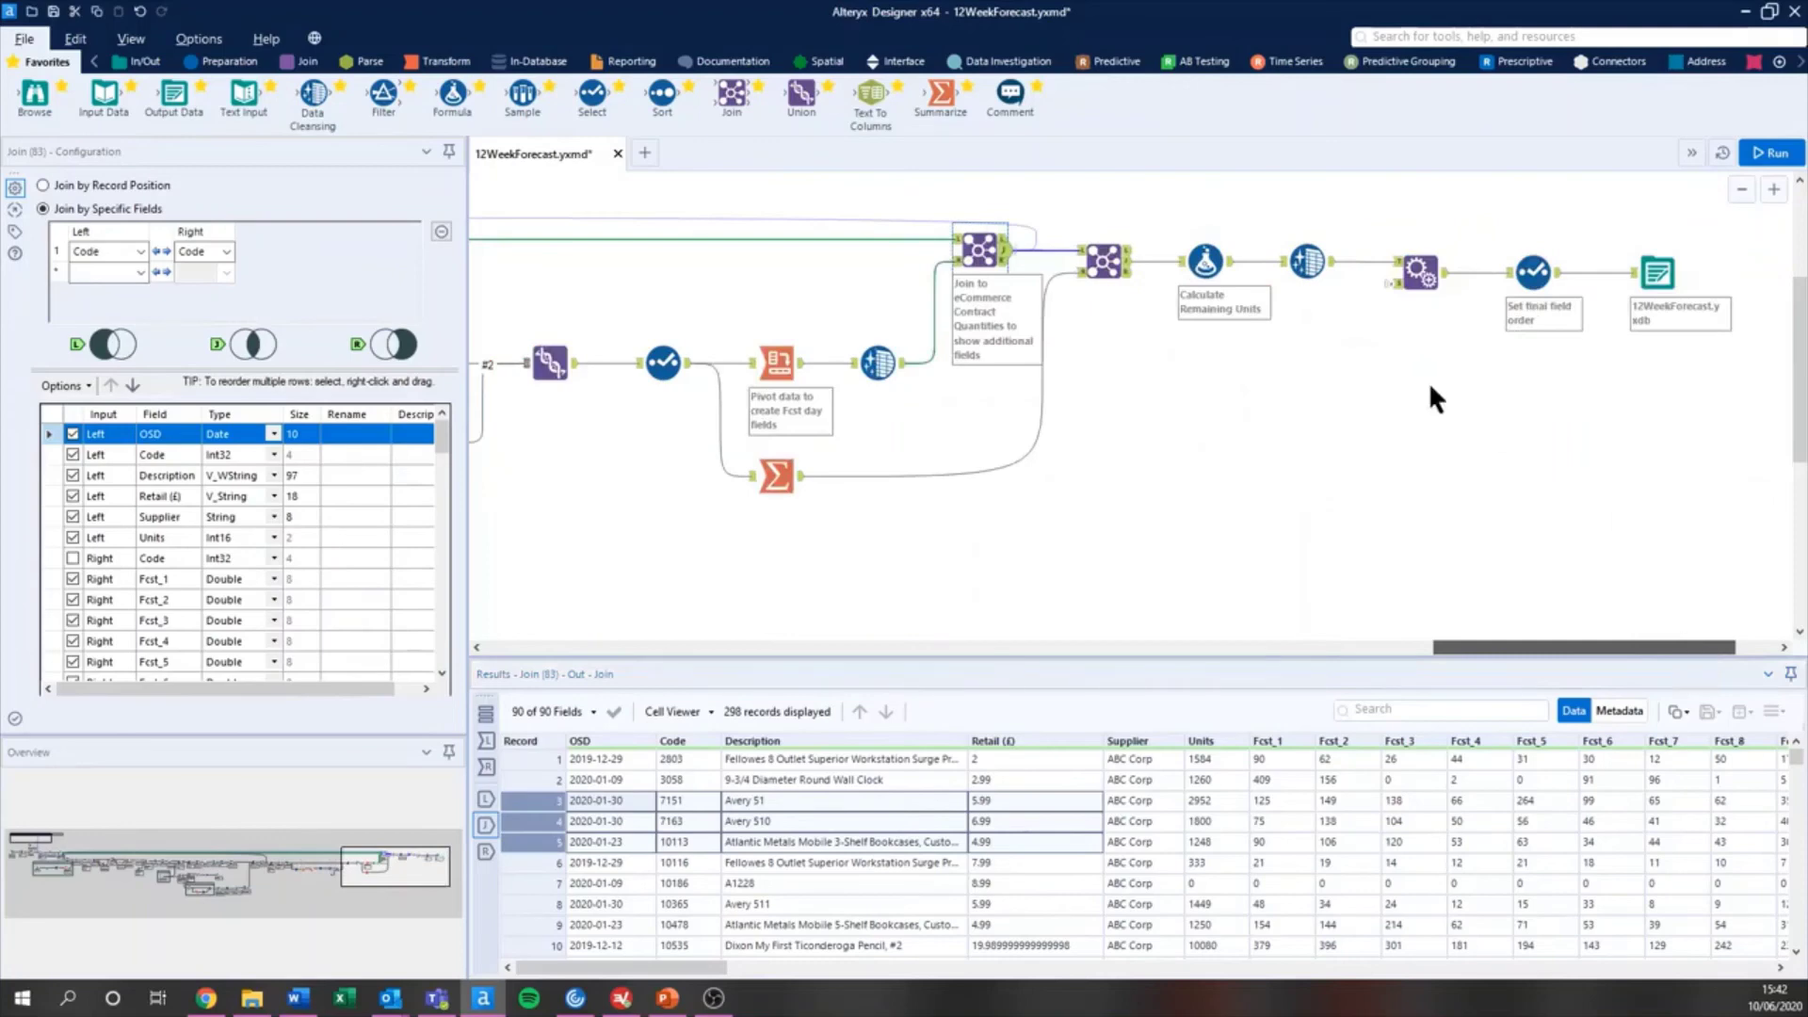
left_click(1556, 279)
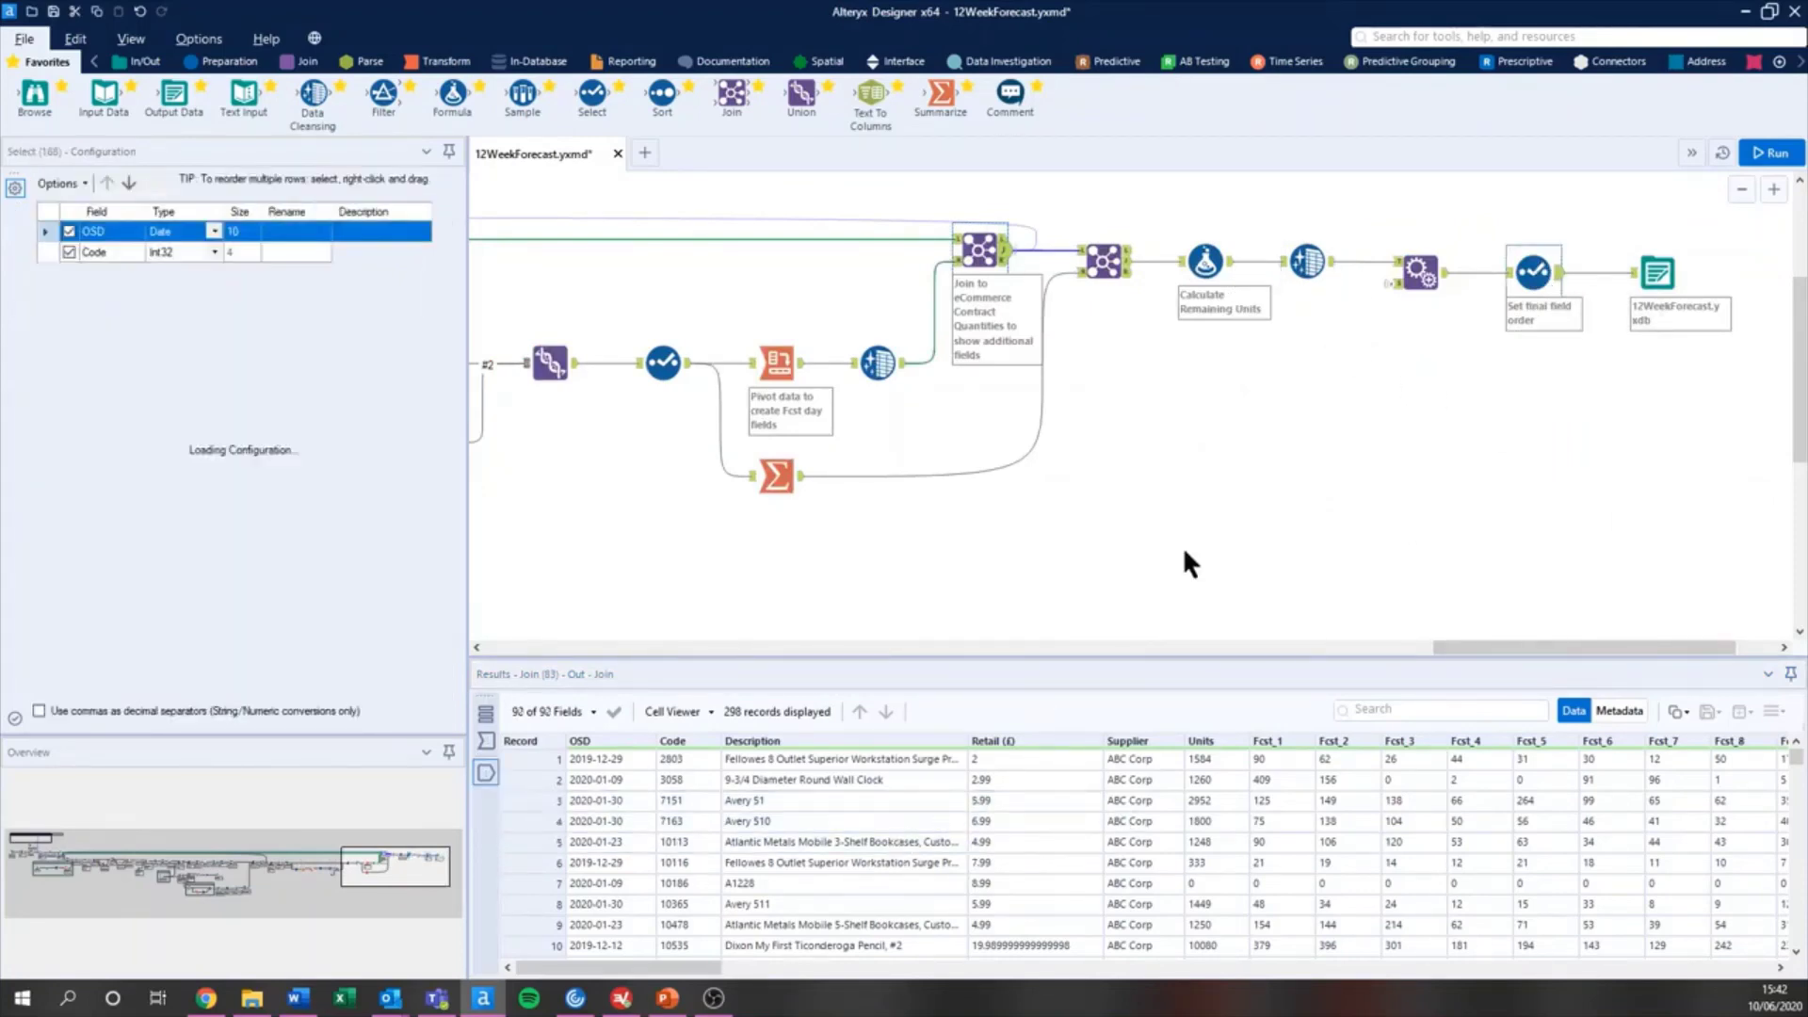
left_click(1639, 283)
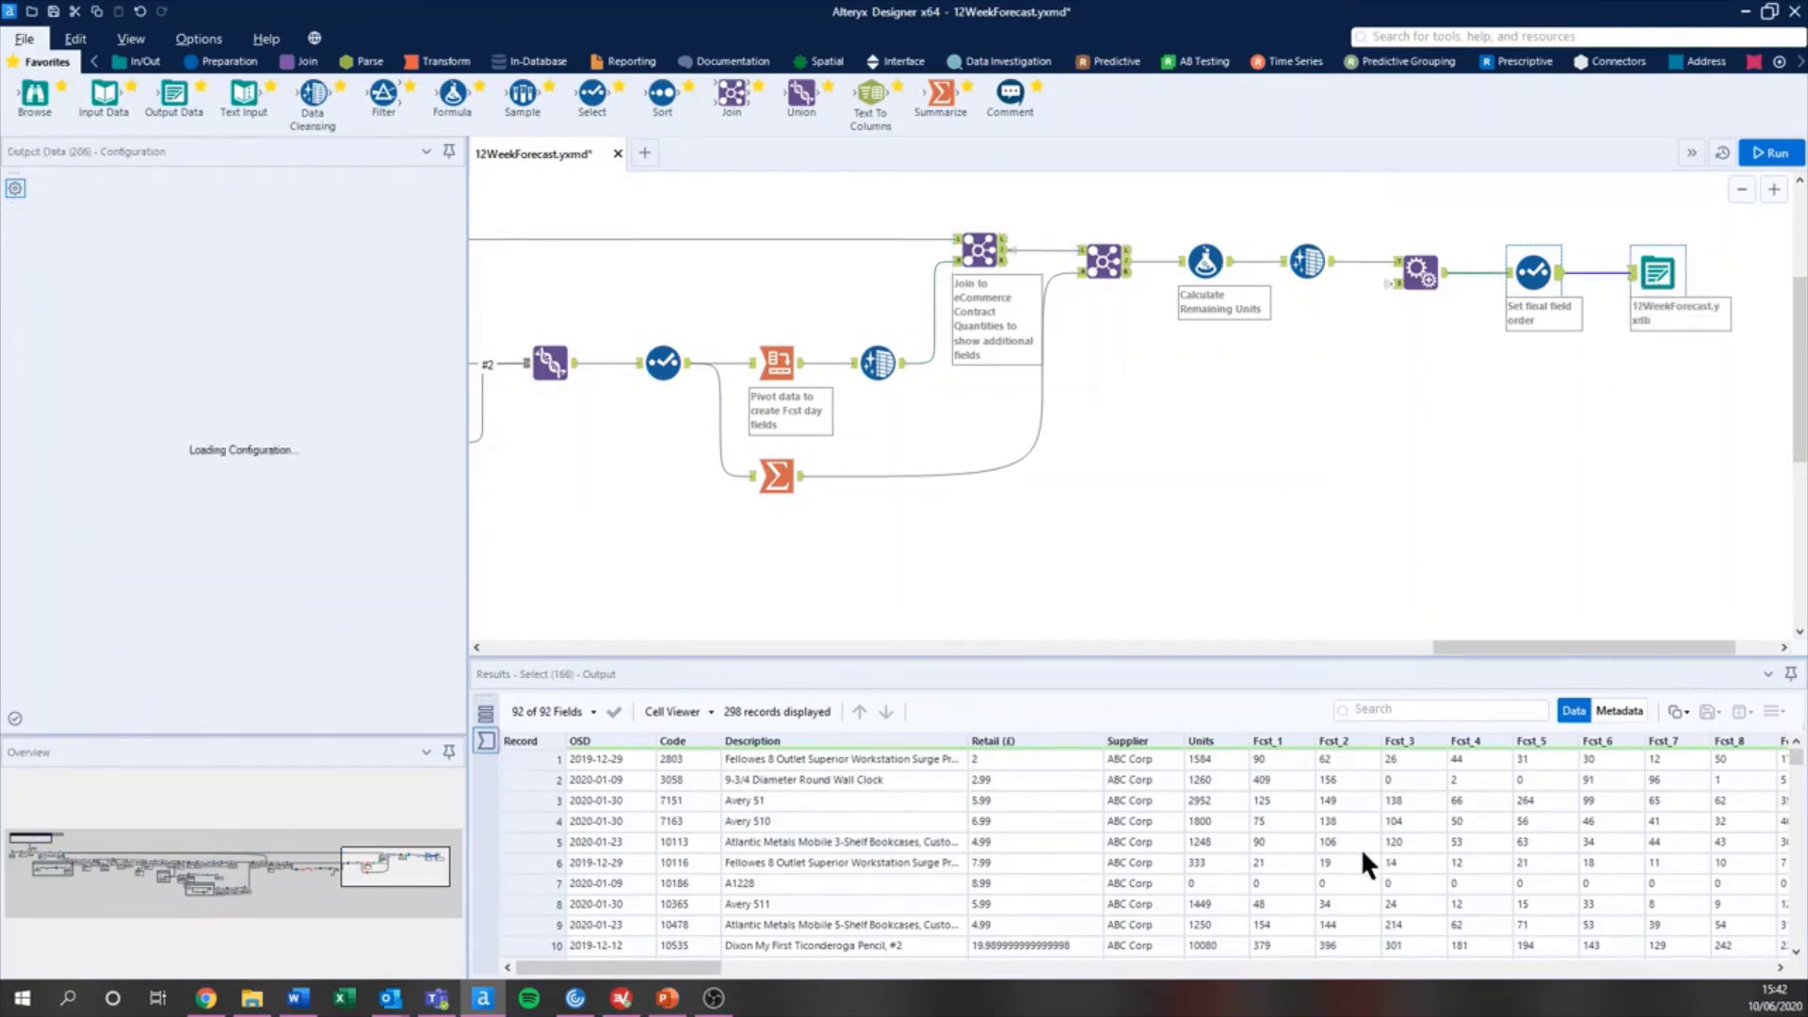